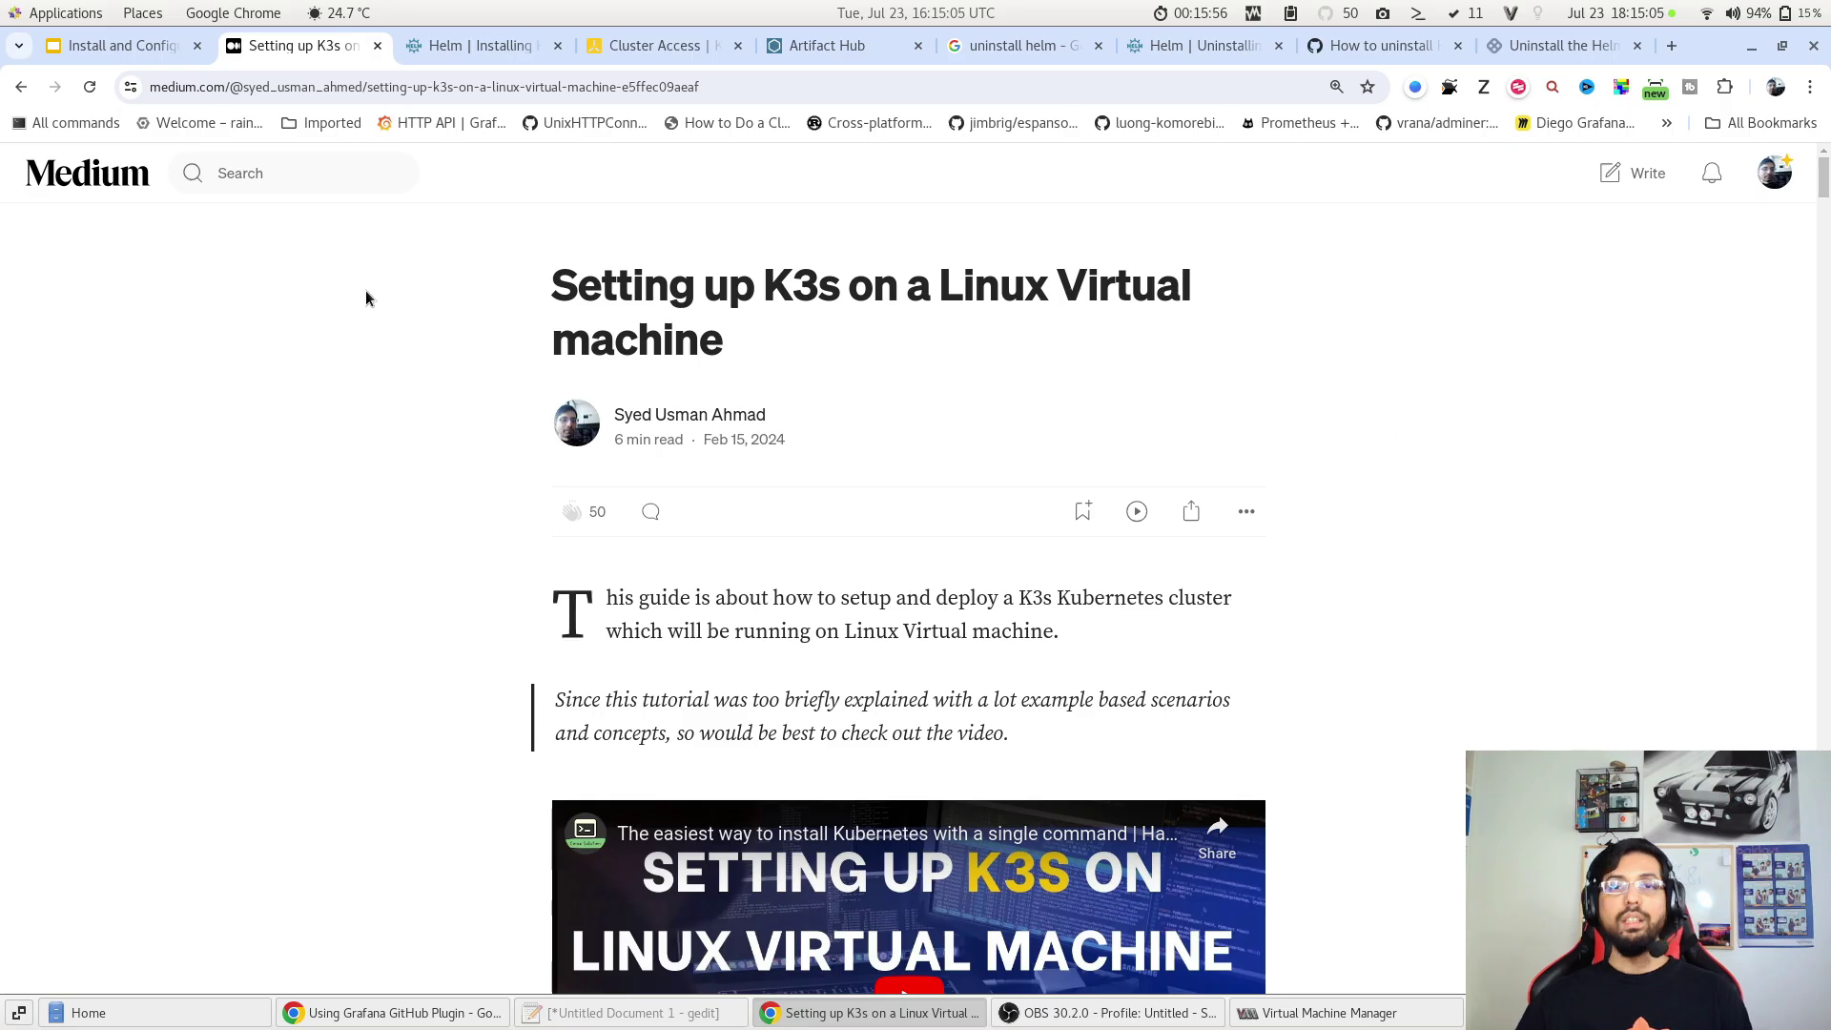
{"action": "scroll", "coordinate": [385, 373], "scroll_direction": "down", "scroll_amount": 5}
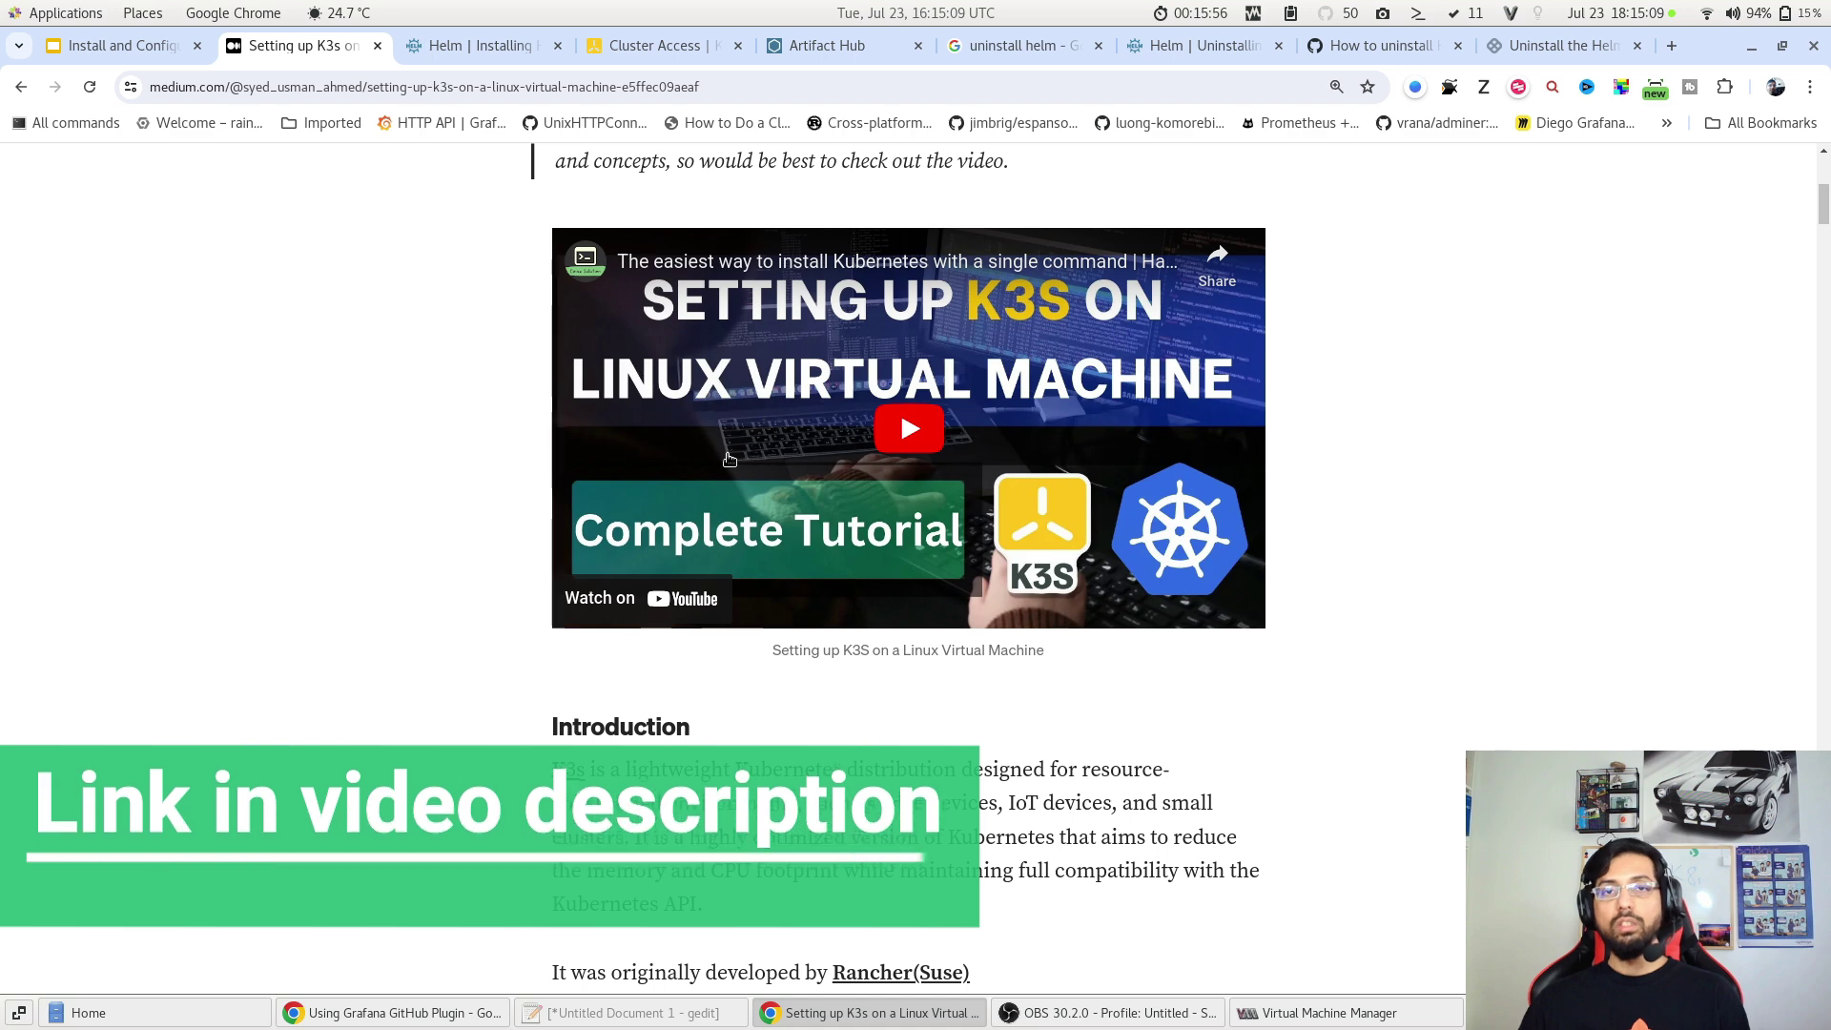
{"action": "scroll", "coordinate": [737, 477], "scroll_direction": "up", "scroll_amount": 5}
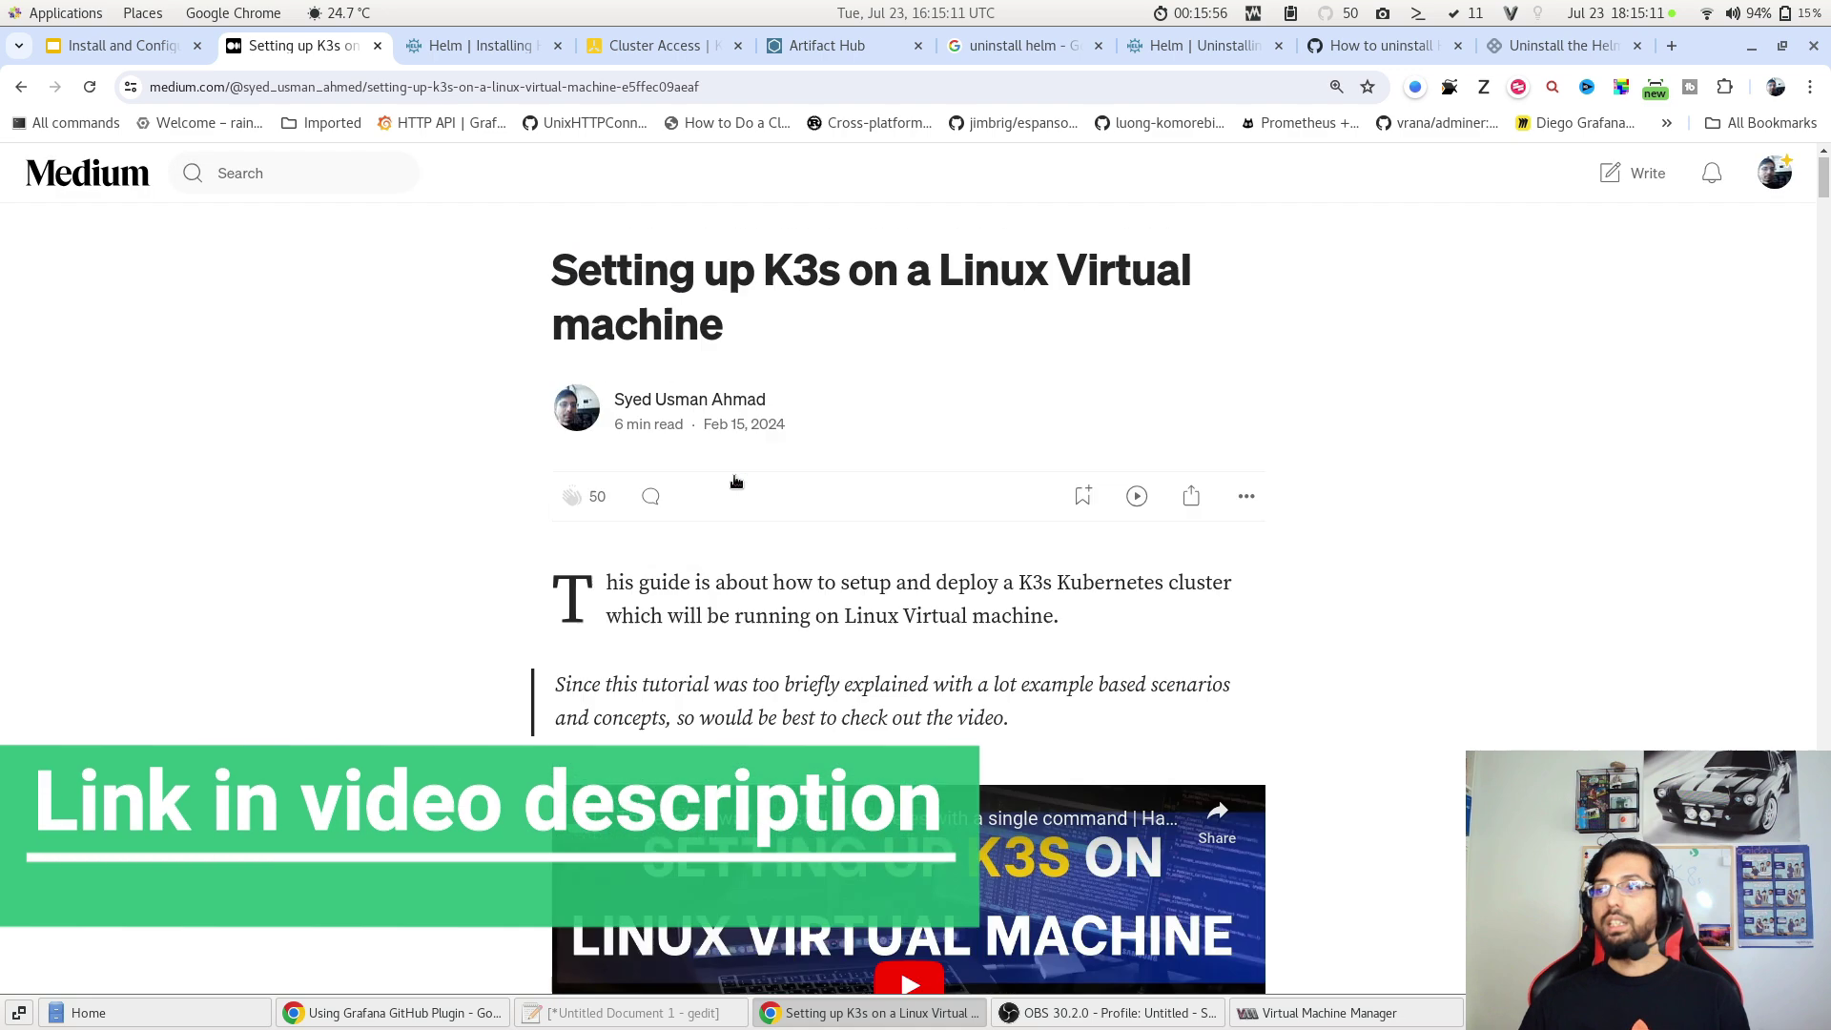
{"action": "scroll", "coordinate": [701, 541], "scroll_direction": "down", "scroll_amount": 3}
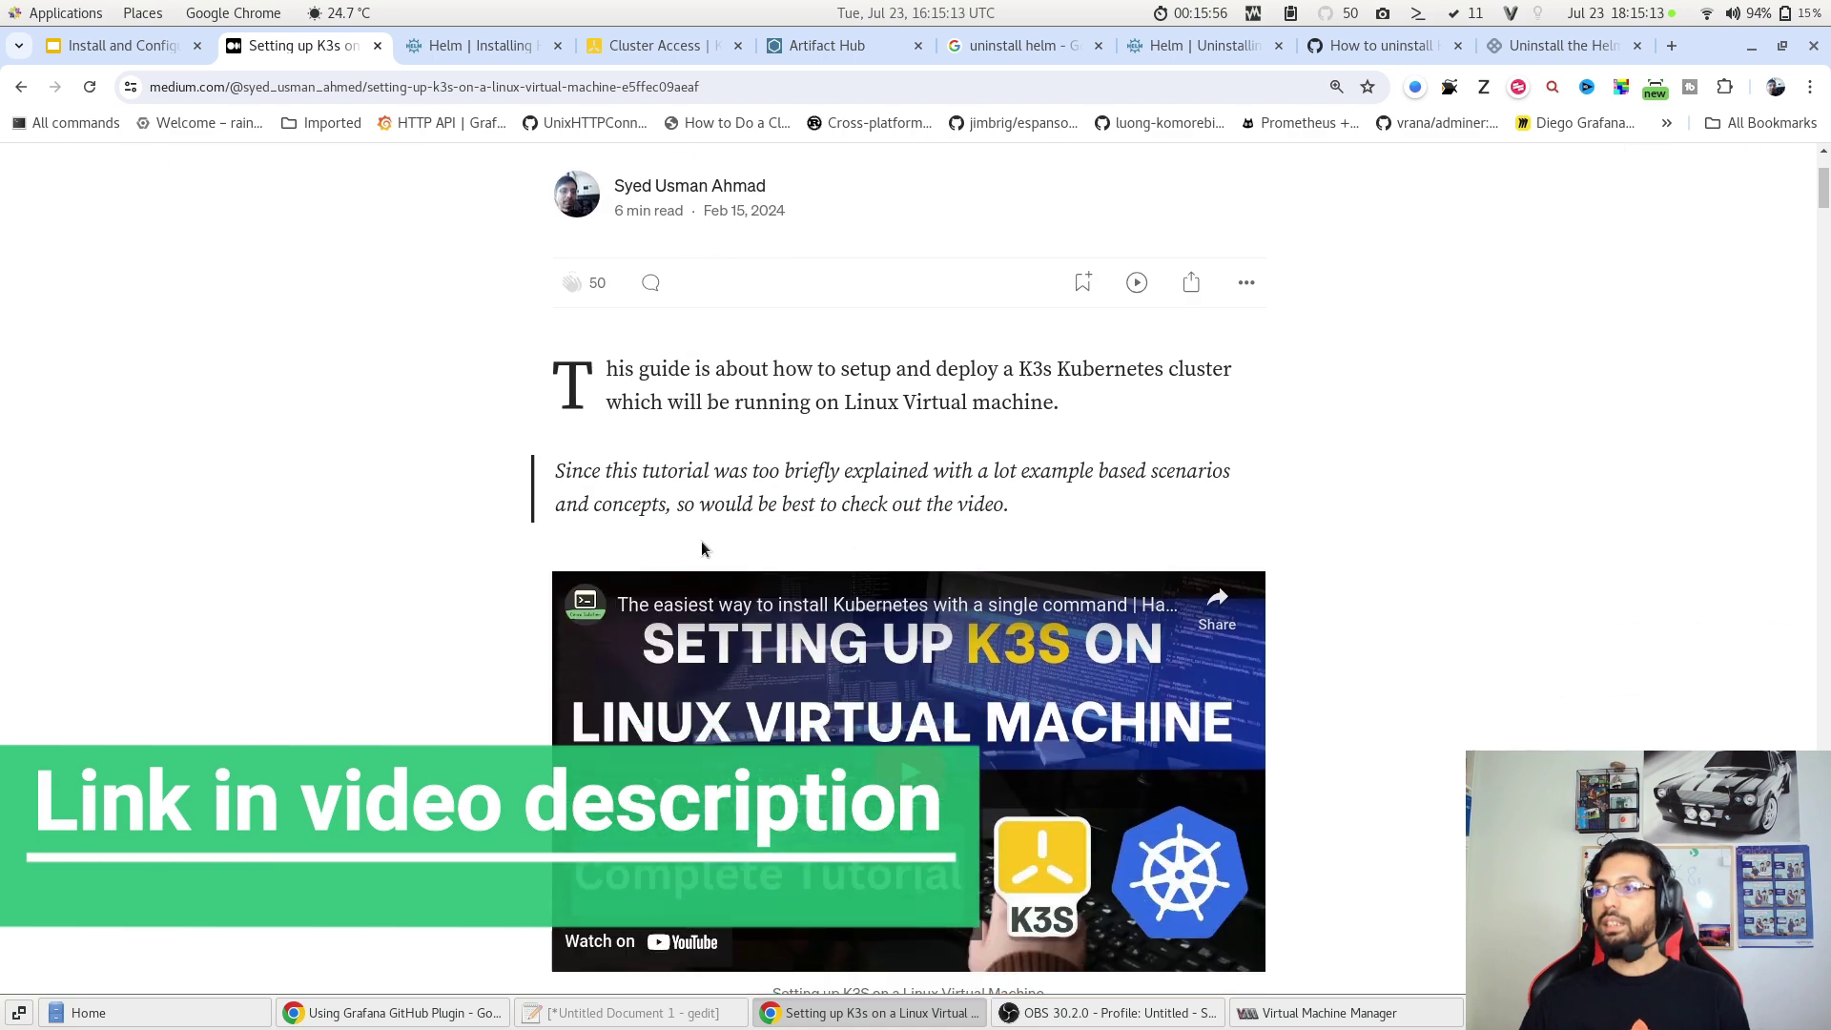
{"action": "scroll", "coordinate": [702, 540], "scroll_direction": "down", "scroll_amount": 5}
{"action": "scroll", "coordinate": [701, 539], "scroll_direction": "down", "scroll_amount": 5}
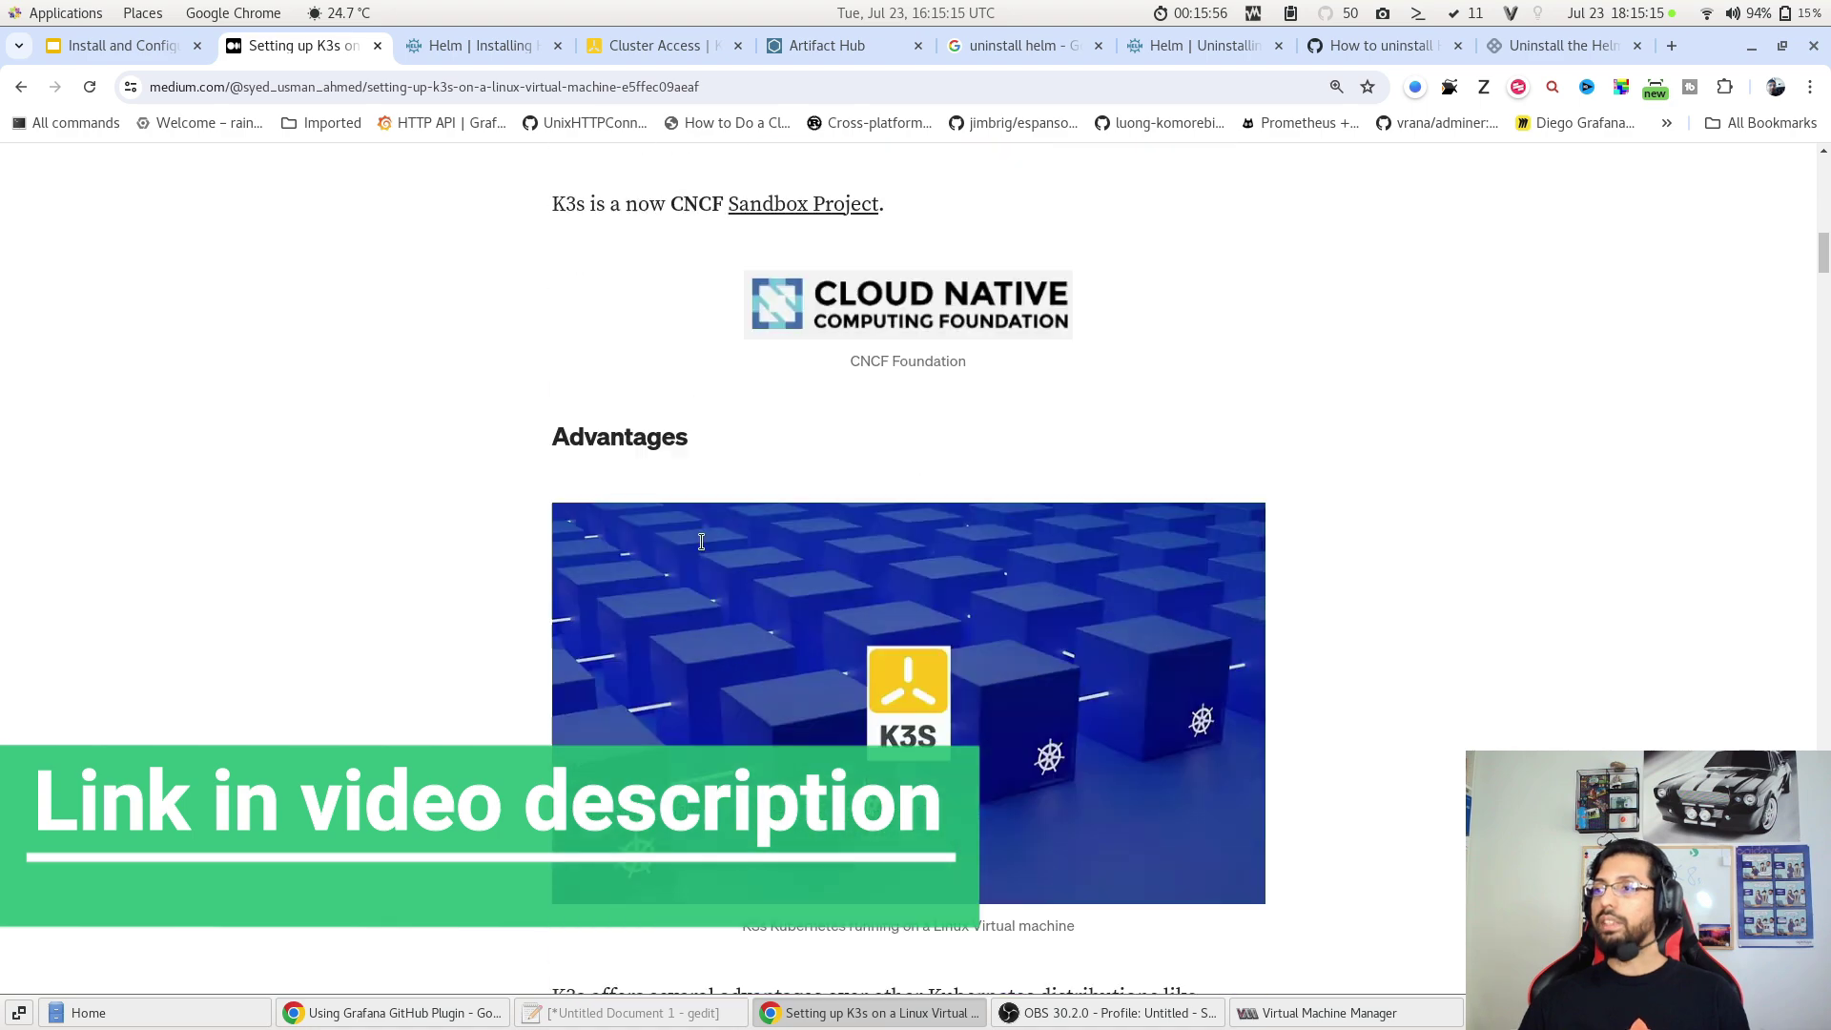
{"action": "scroll", "coordinate": [701, 539], "scroll_direction": "down", "scroll_amount": 5}
{"action": "scroll", "coordinate": [699, 543], "scroll_direction": "down", "scroll_amount": 10}
{"action": "scroll", "coordinate": [700, 537], "scroll_direction": "down", "scroll_amount": 1}
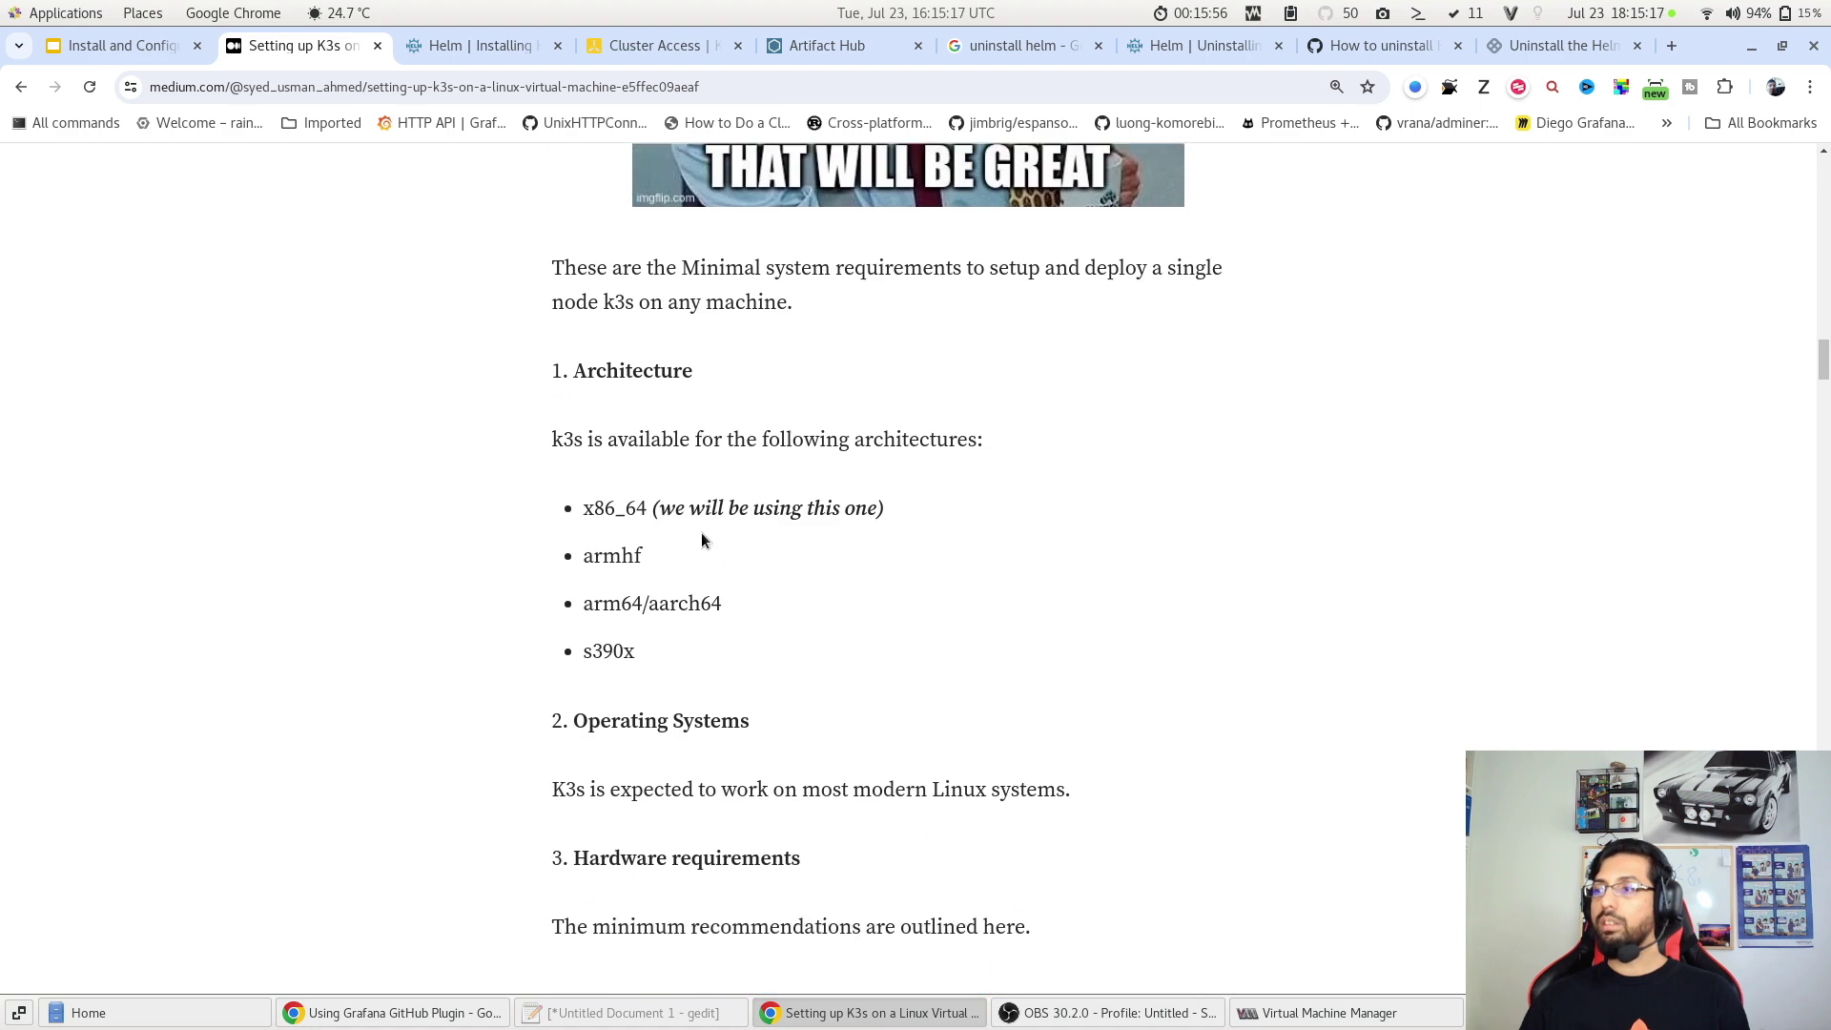
{"action": "scroll", "coordinate": [701, 533], "scroll_direction": "down", "scroll_amount": 5}
{"action": "scroll", "coordinate": [700, 533], "scroll_direction": "down", "scroll_amount": 5}
{"action": "scroll", "coordinate": [699, 532], "scroll_direction": "down", "scroll_amount": 3}
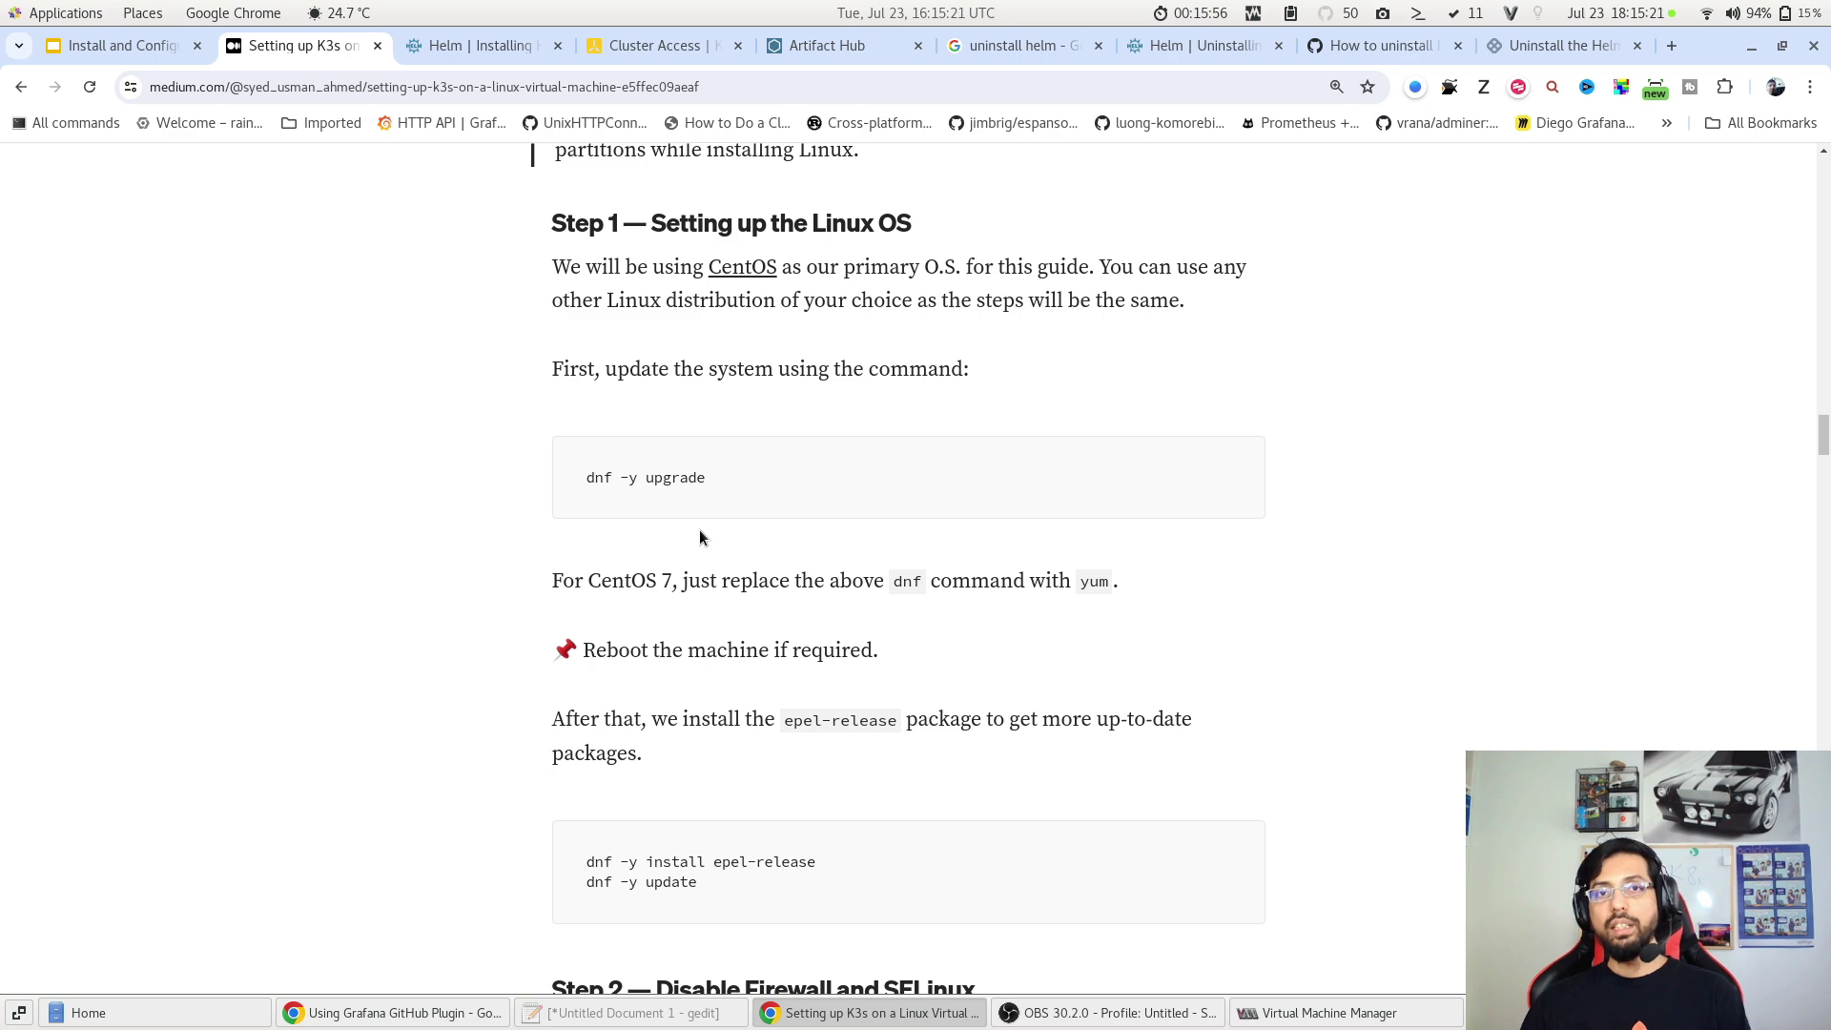
{"action": "scroll", "coordinate": [700, 532], "scroll_direction": "down", "scroll_amount": 3}
{"action": "scroll", "coordinate": [700, 534], "scroll_direction": "down", "scroll_amount": 10}
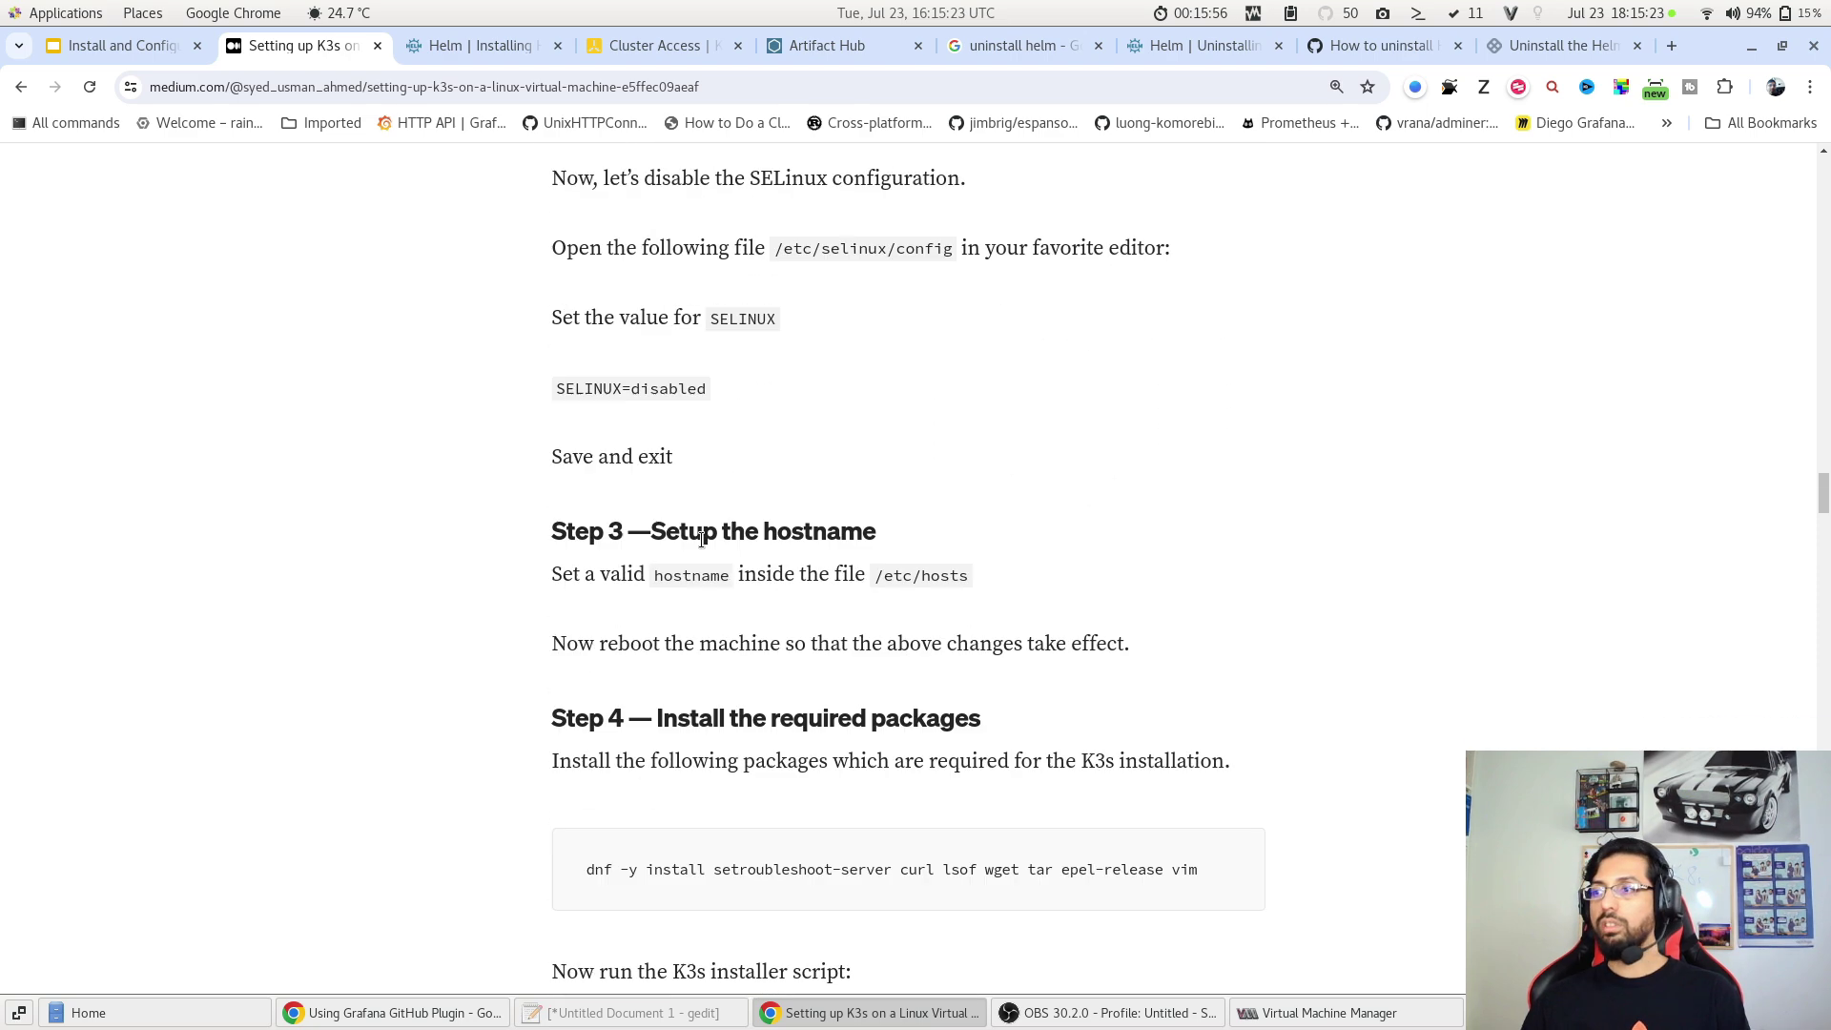
{"action": "scroll", "coordinate": [702, 539], "scroll_direction": "down", "scroll_amount": 10}
{"action": "scroll", "coordinate": [705, 542], "scroll_direction": "down", "scroll_amount": 5}
{"action": "scroll", "coordinate": [706, 539], "scroll_direction": "down", "scroll_amount": 5}
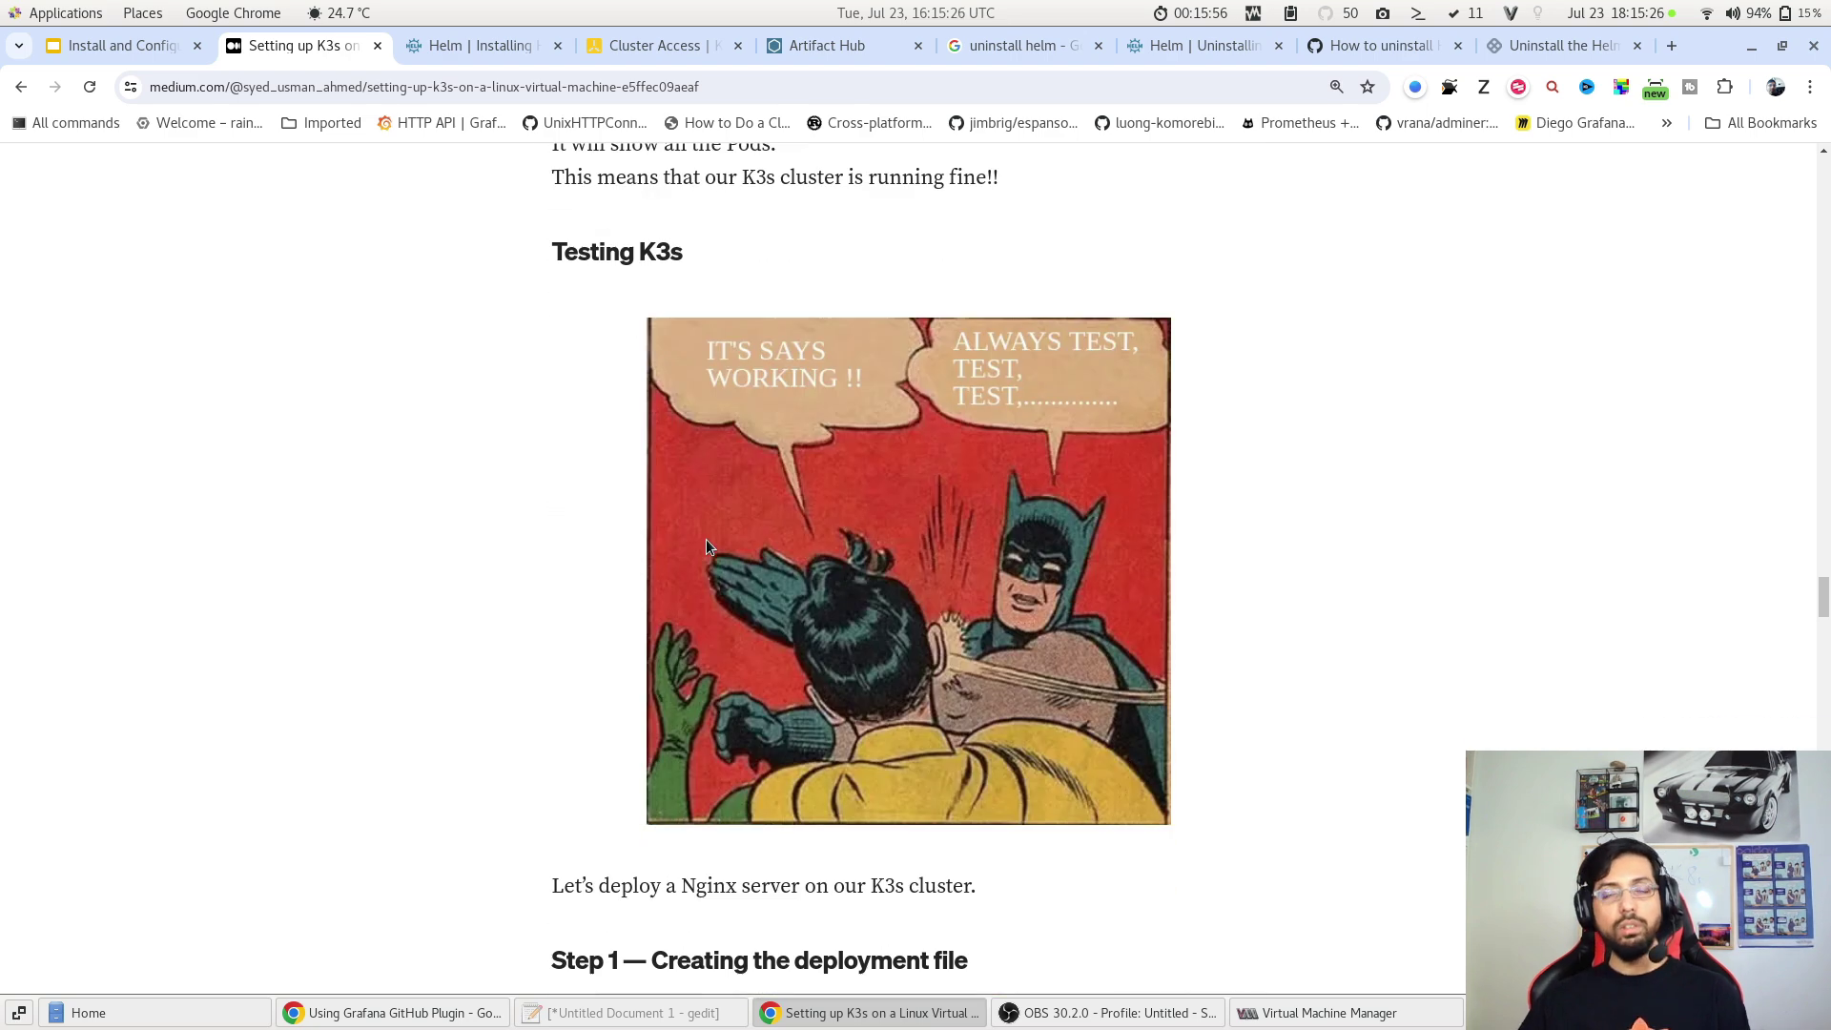
{"action": "scroll", "coordinate": [706, 540], "scroll_direction": "down", "scroll_amount": 4}
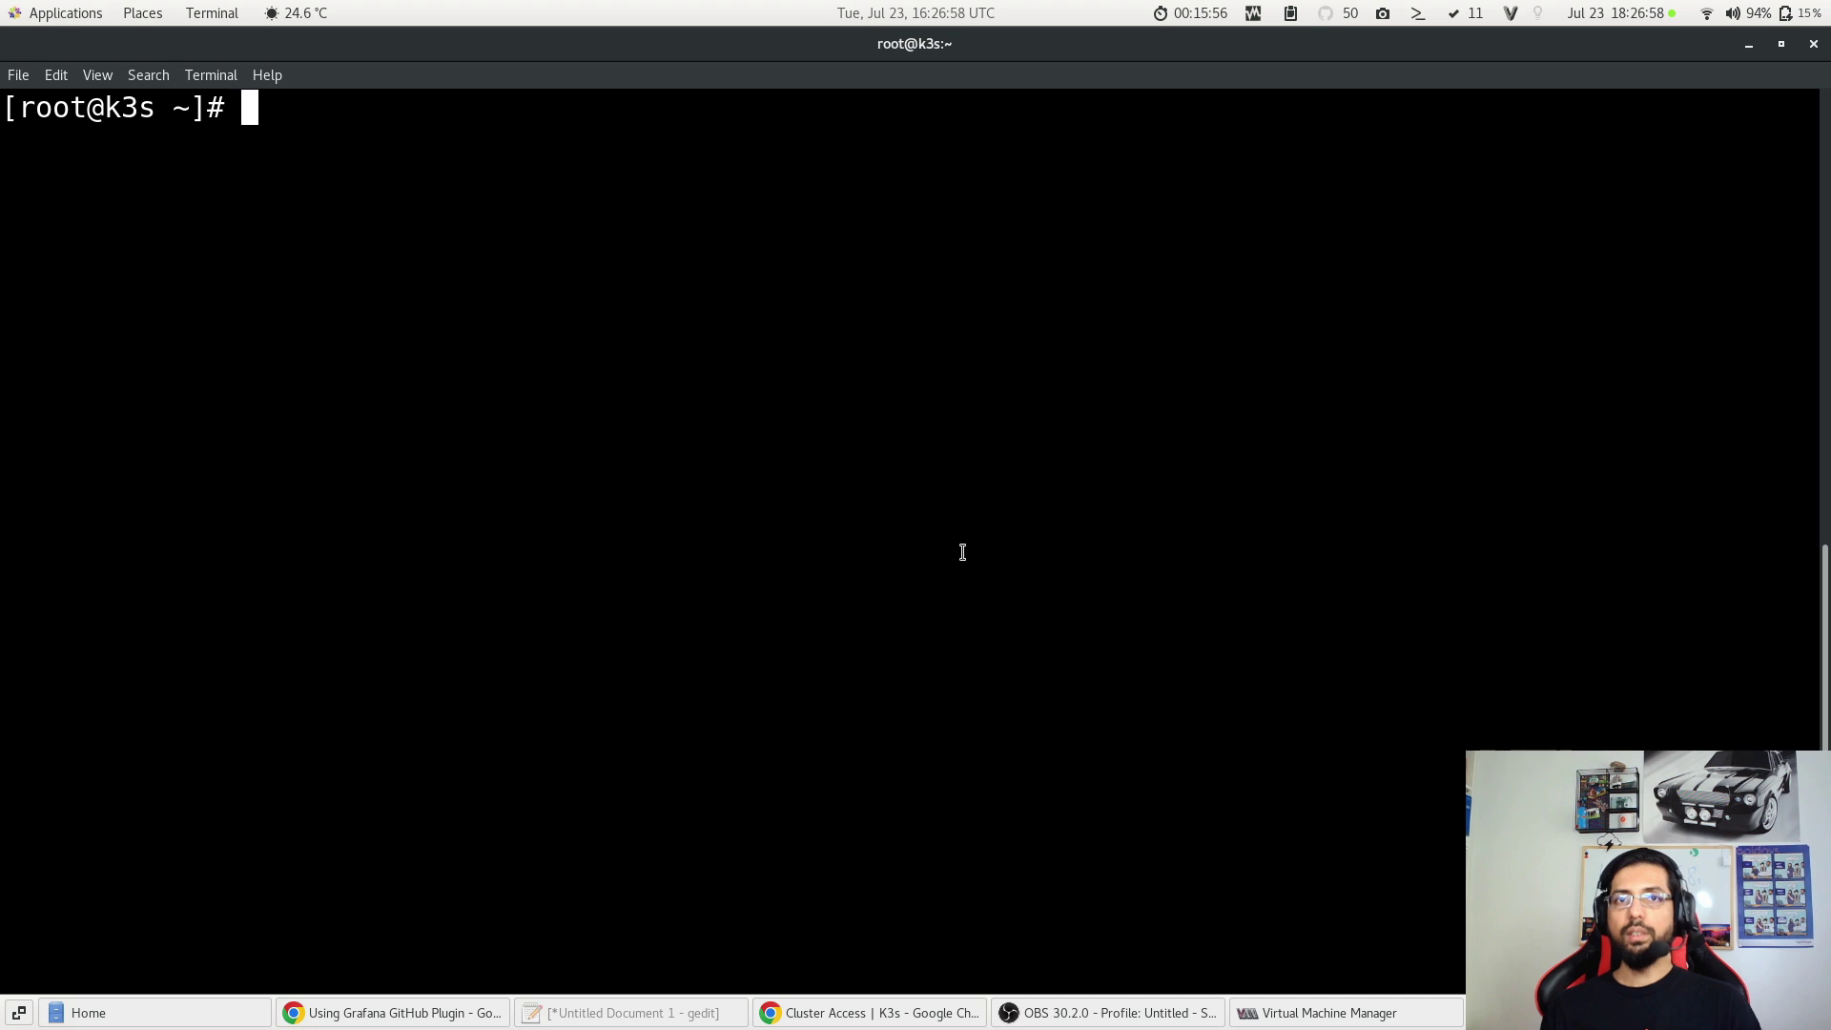
{"action": "type", "text": "k"}
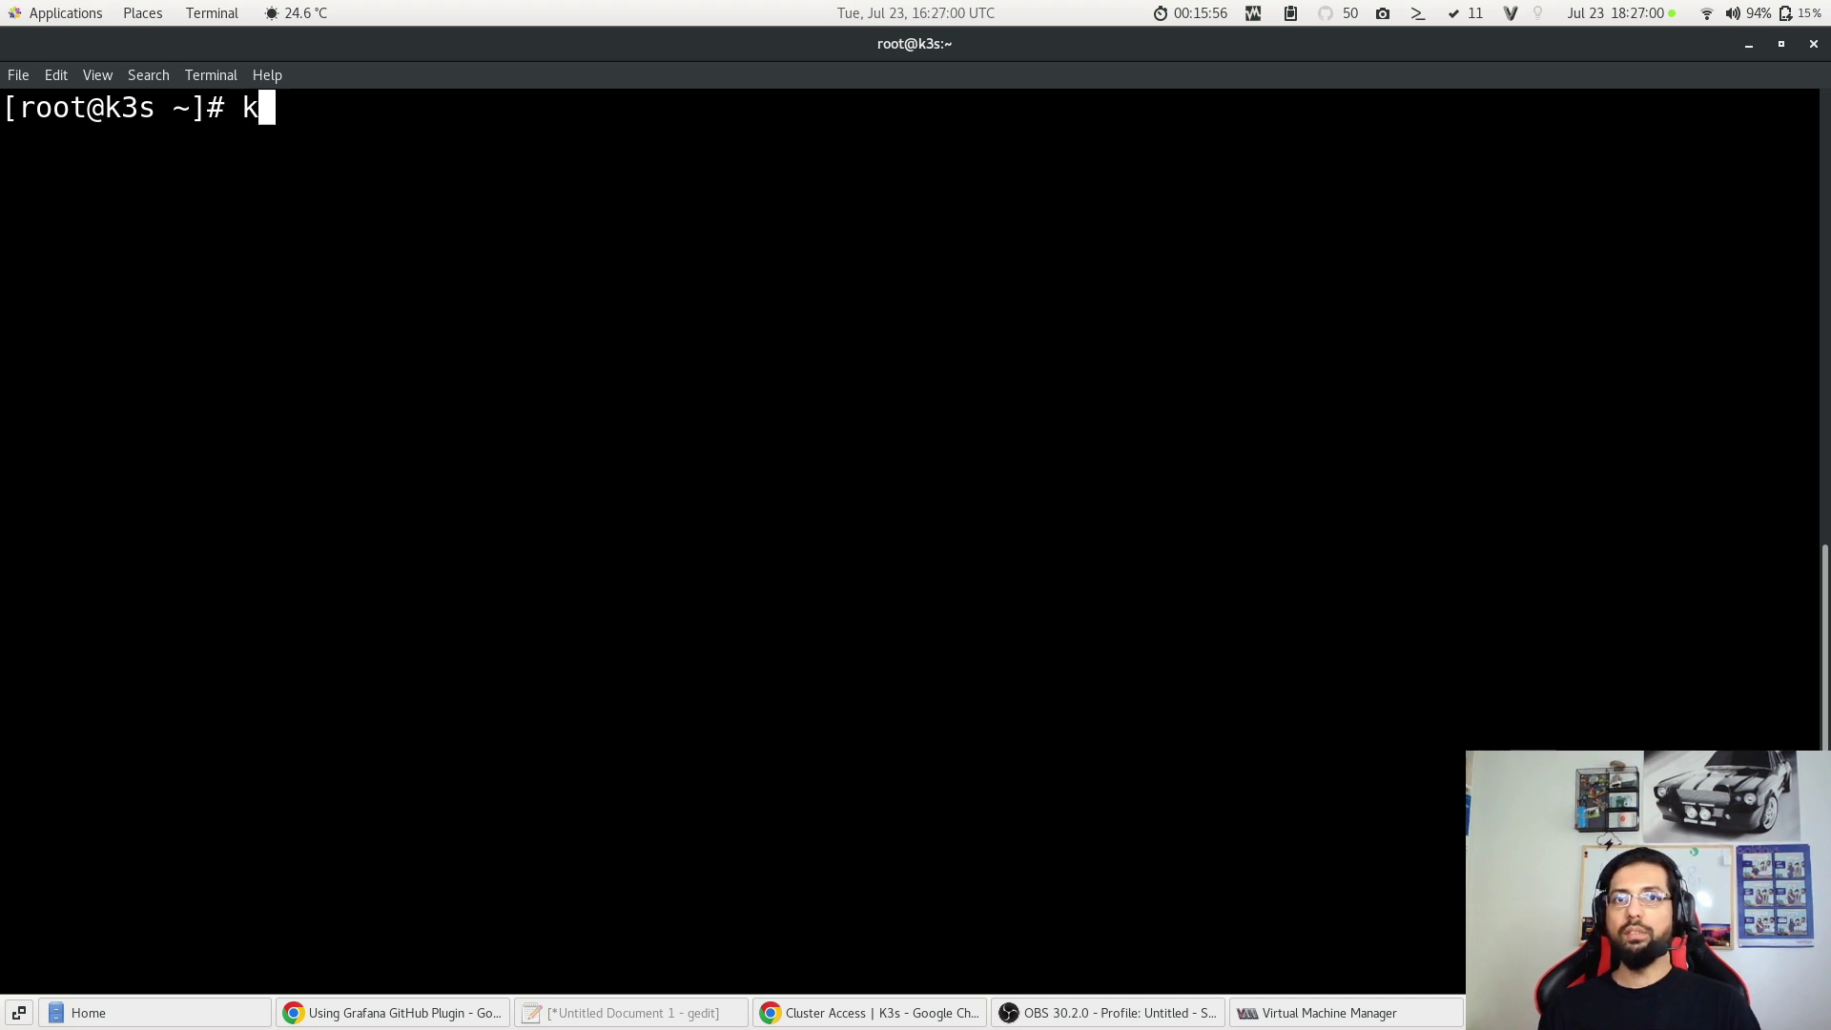
{"action": "type", "text": "ubectl clsuter"}
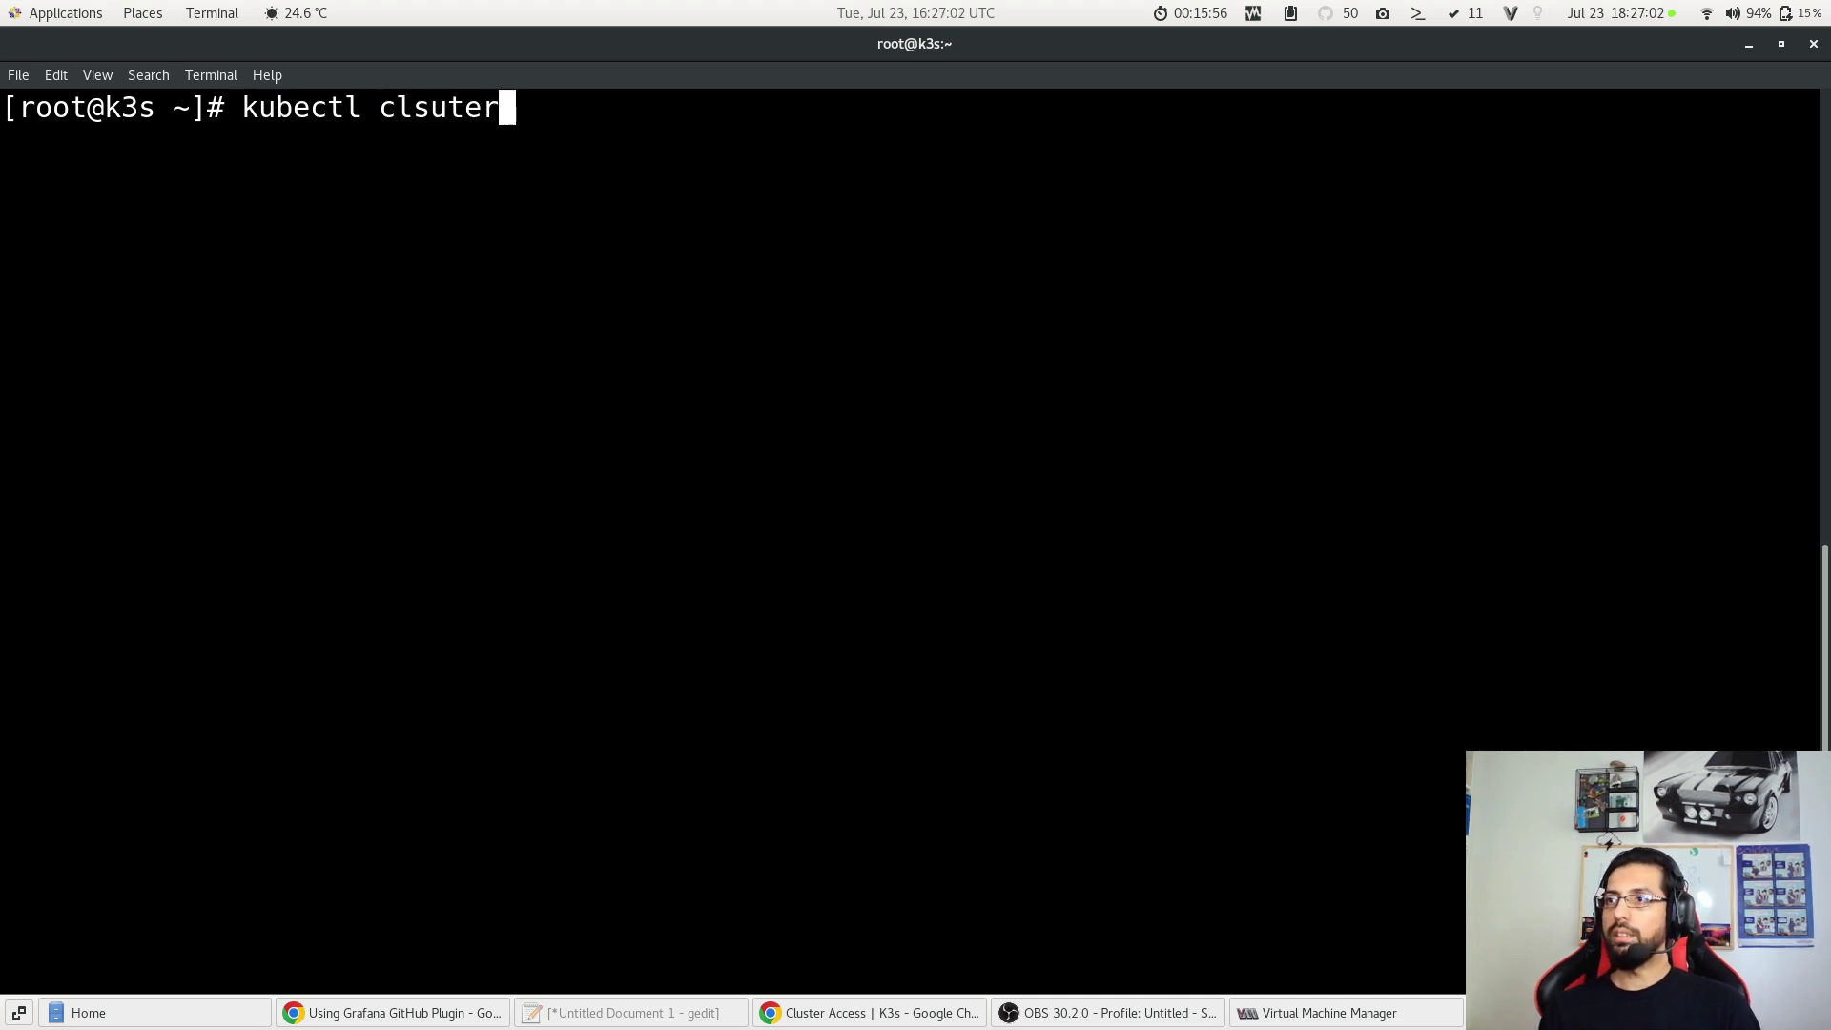
Step: Run kubectl cluster-info and kubectl version to check the control plane is running
{"action": "key", "text": "BackSpace"}
{"action": "key", "text": "BackSpace"}
{"action": "key", "text": "BackSpace"}
{"action": "key", "text": "BackSpace"}
{"action": "key", "text": "BackSpace"}
{"action": "type", "text": "uster-"}
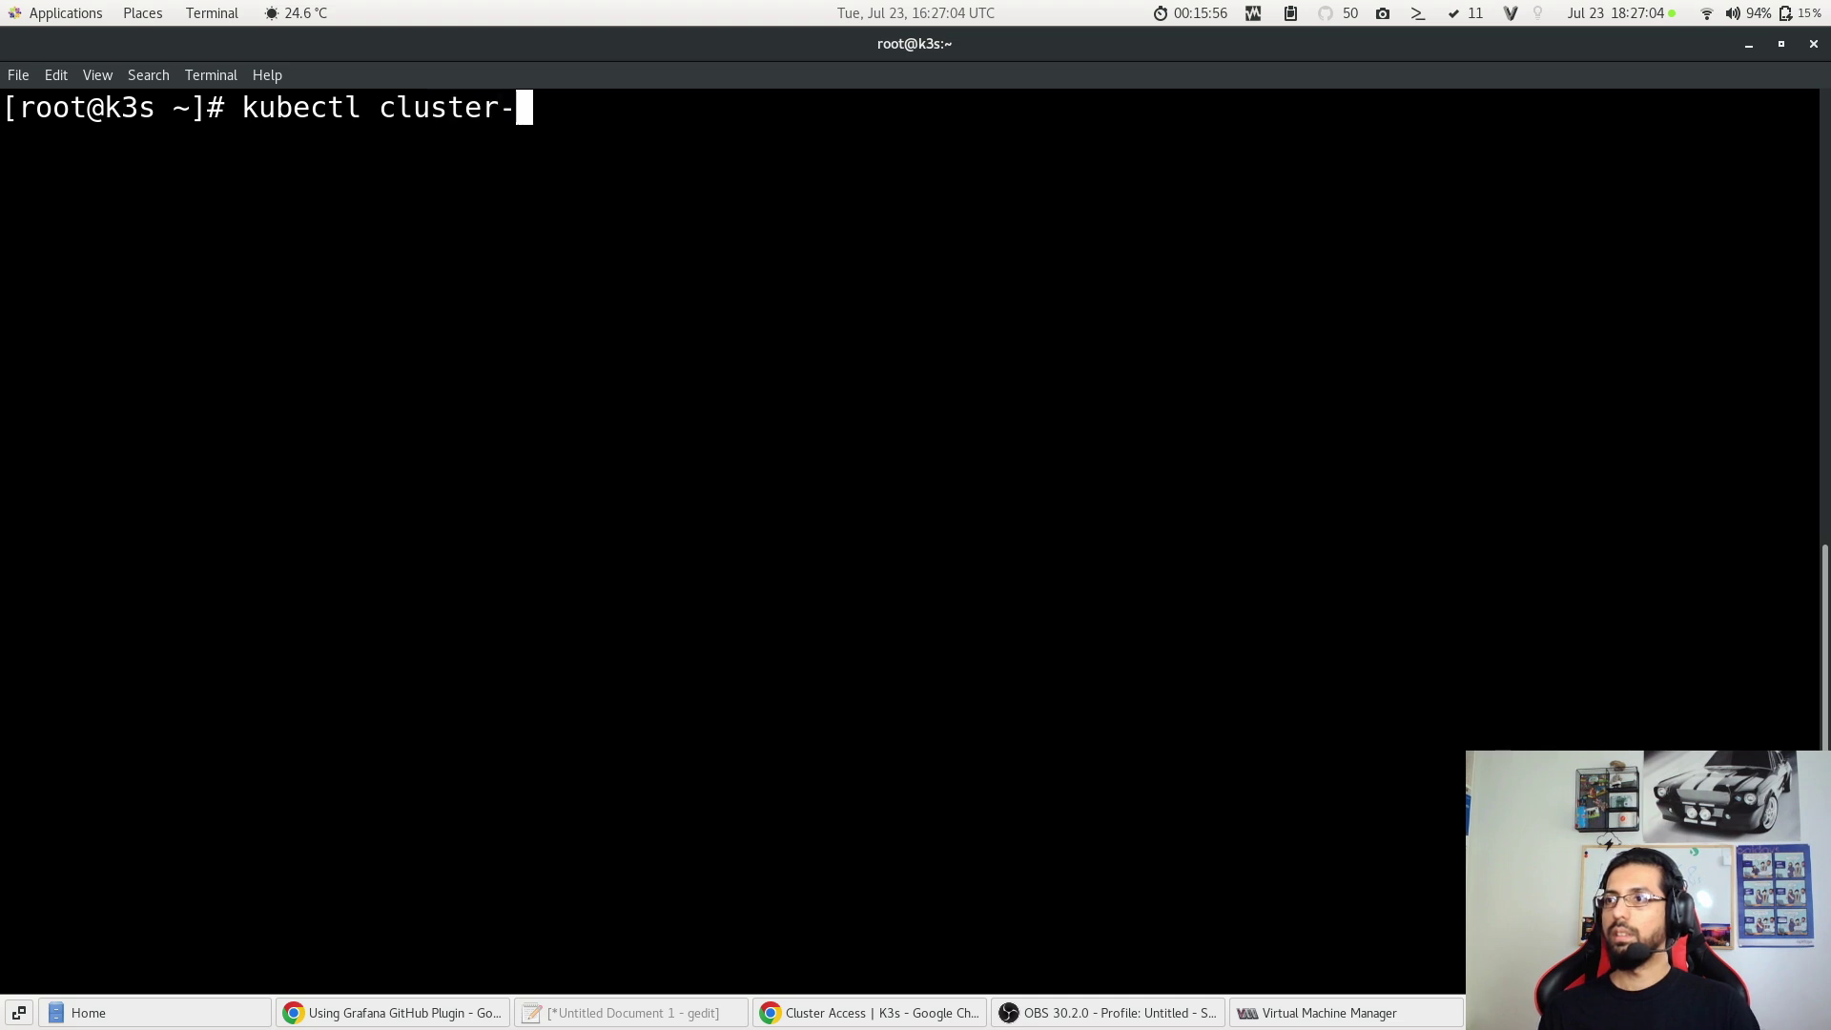
{"action": "type", "text": "info"}
{"action": "key", "text": "Return"}
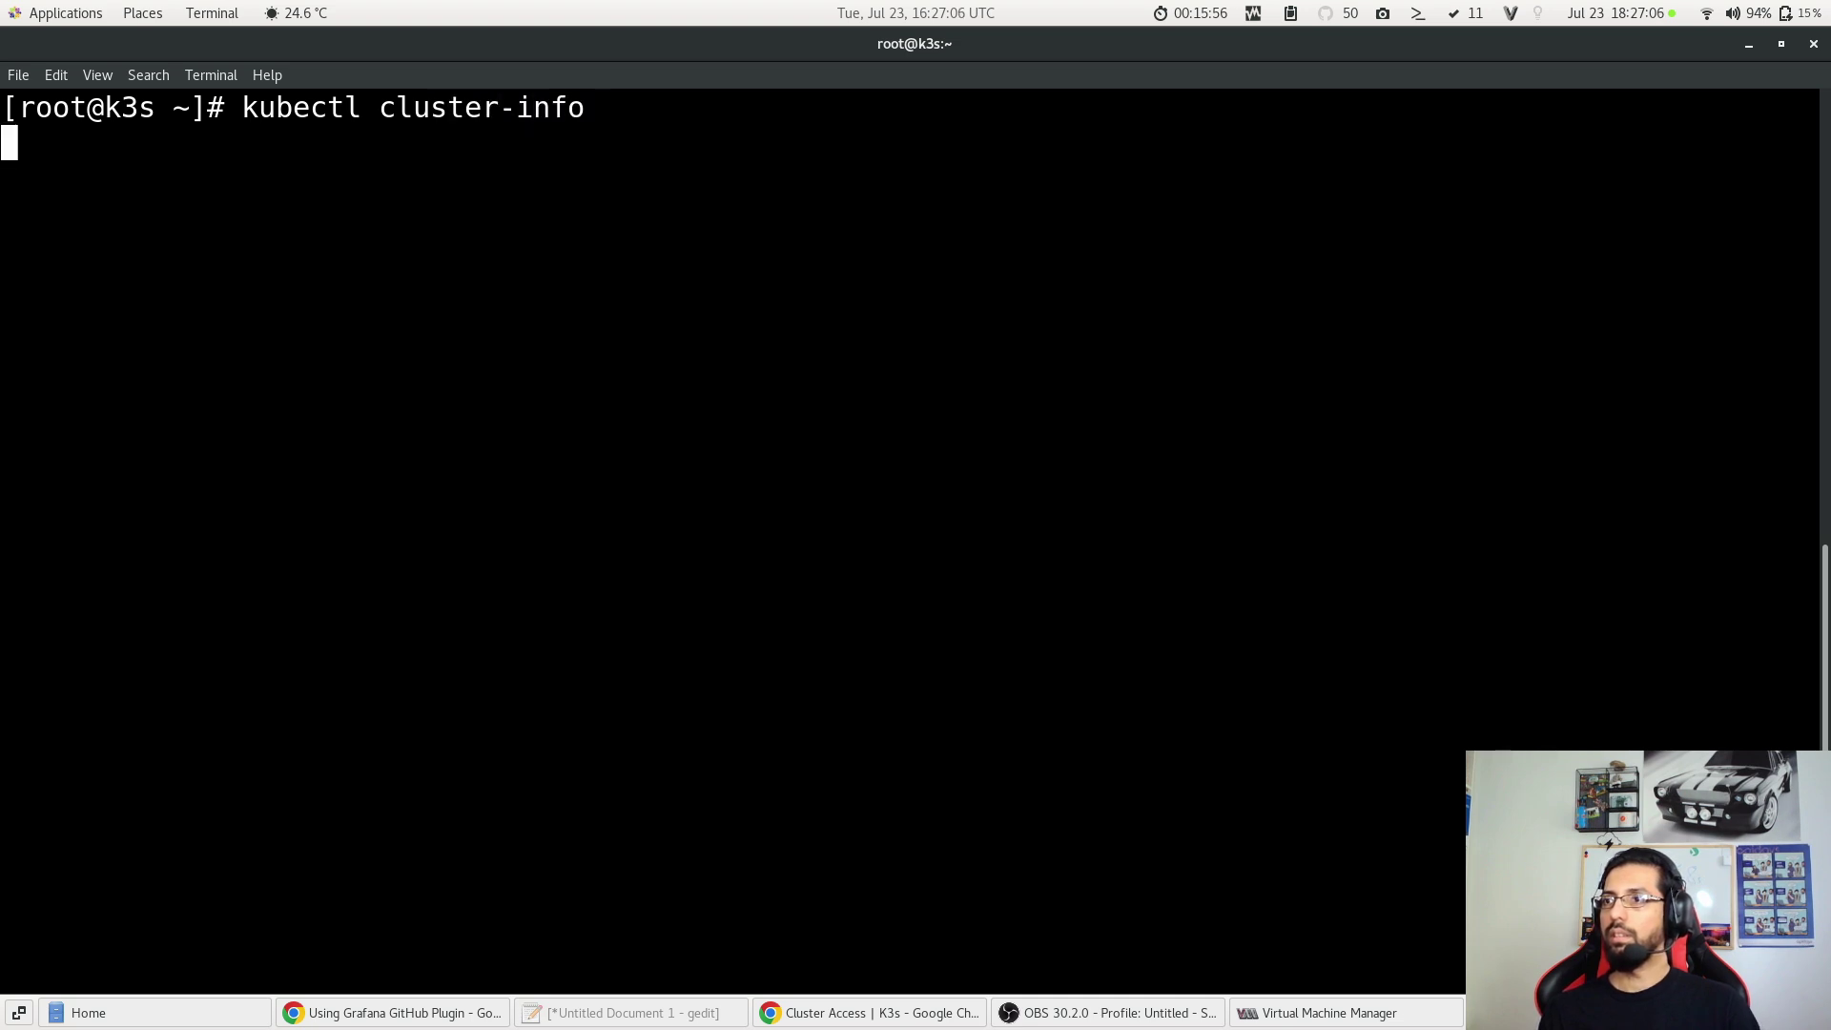
{"action": "type", "text": "kubectl "}
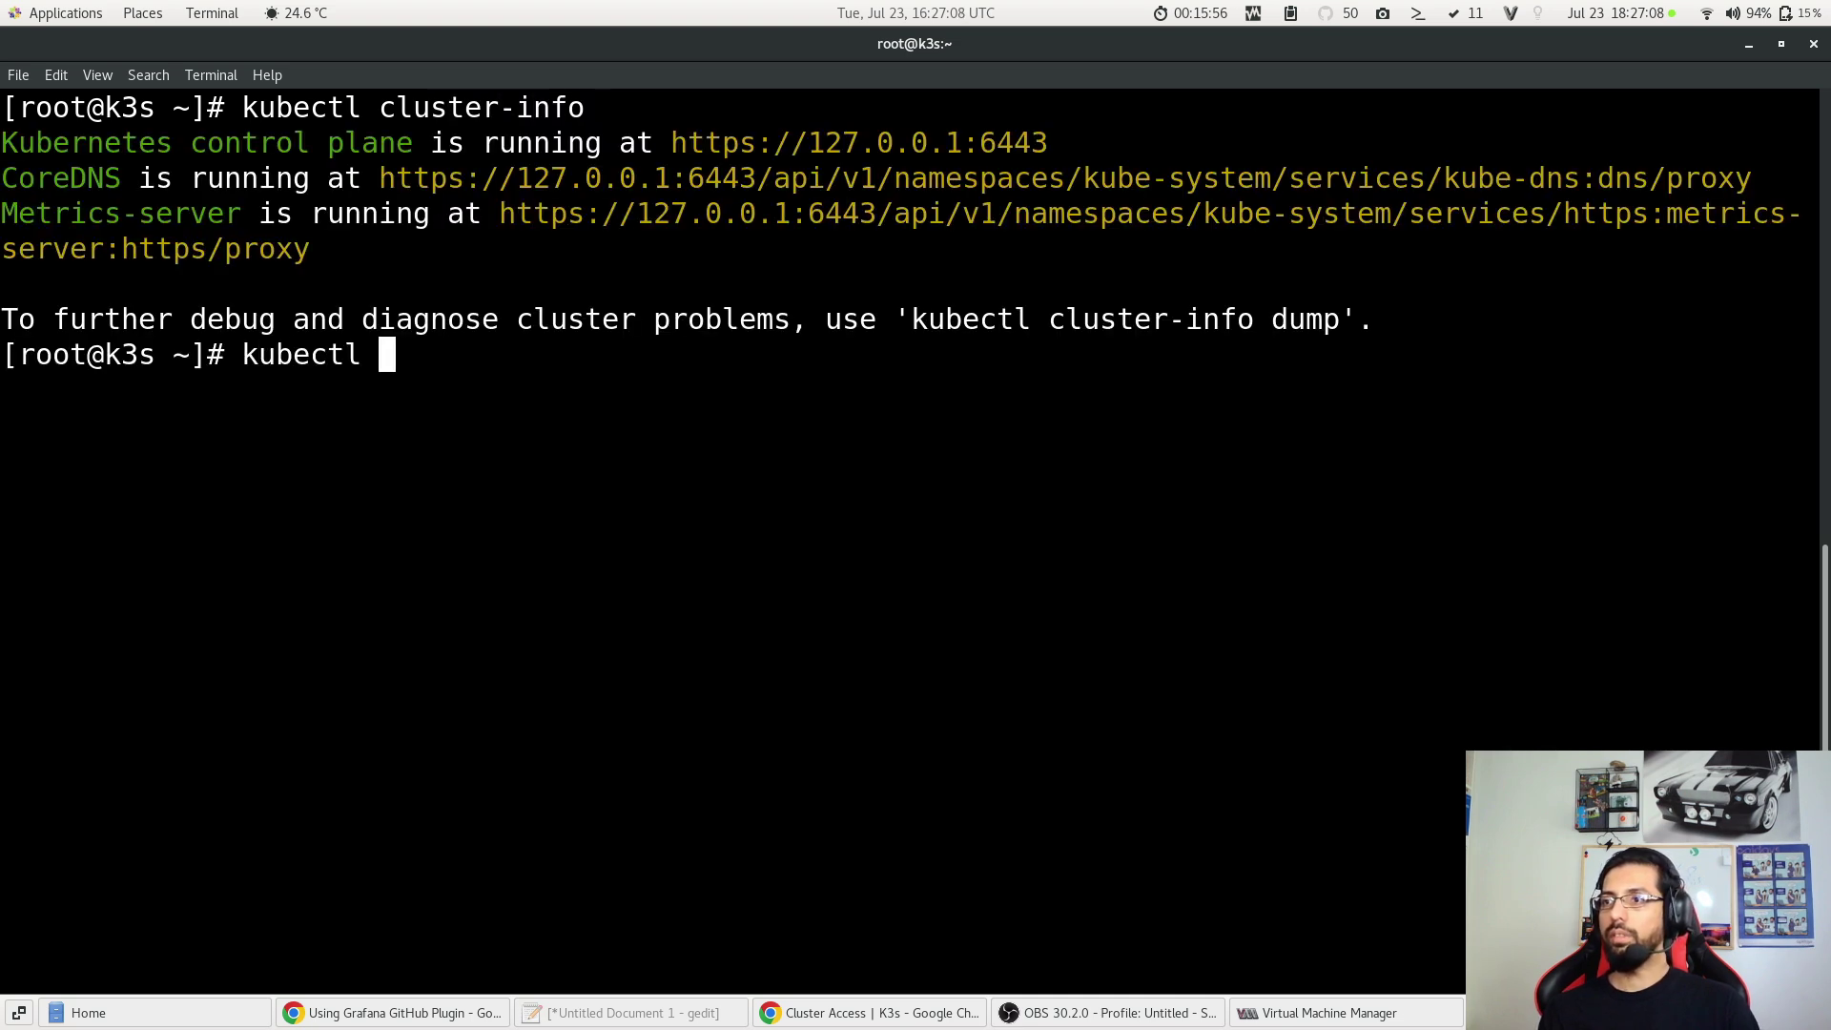
{"action": "type", "text": "version"}
{"action": "key", "text": "Return"}
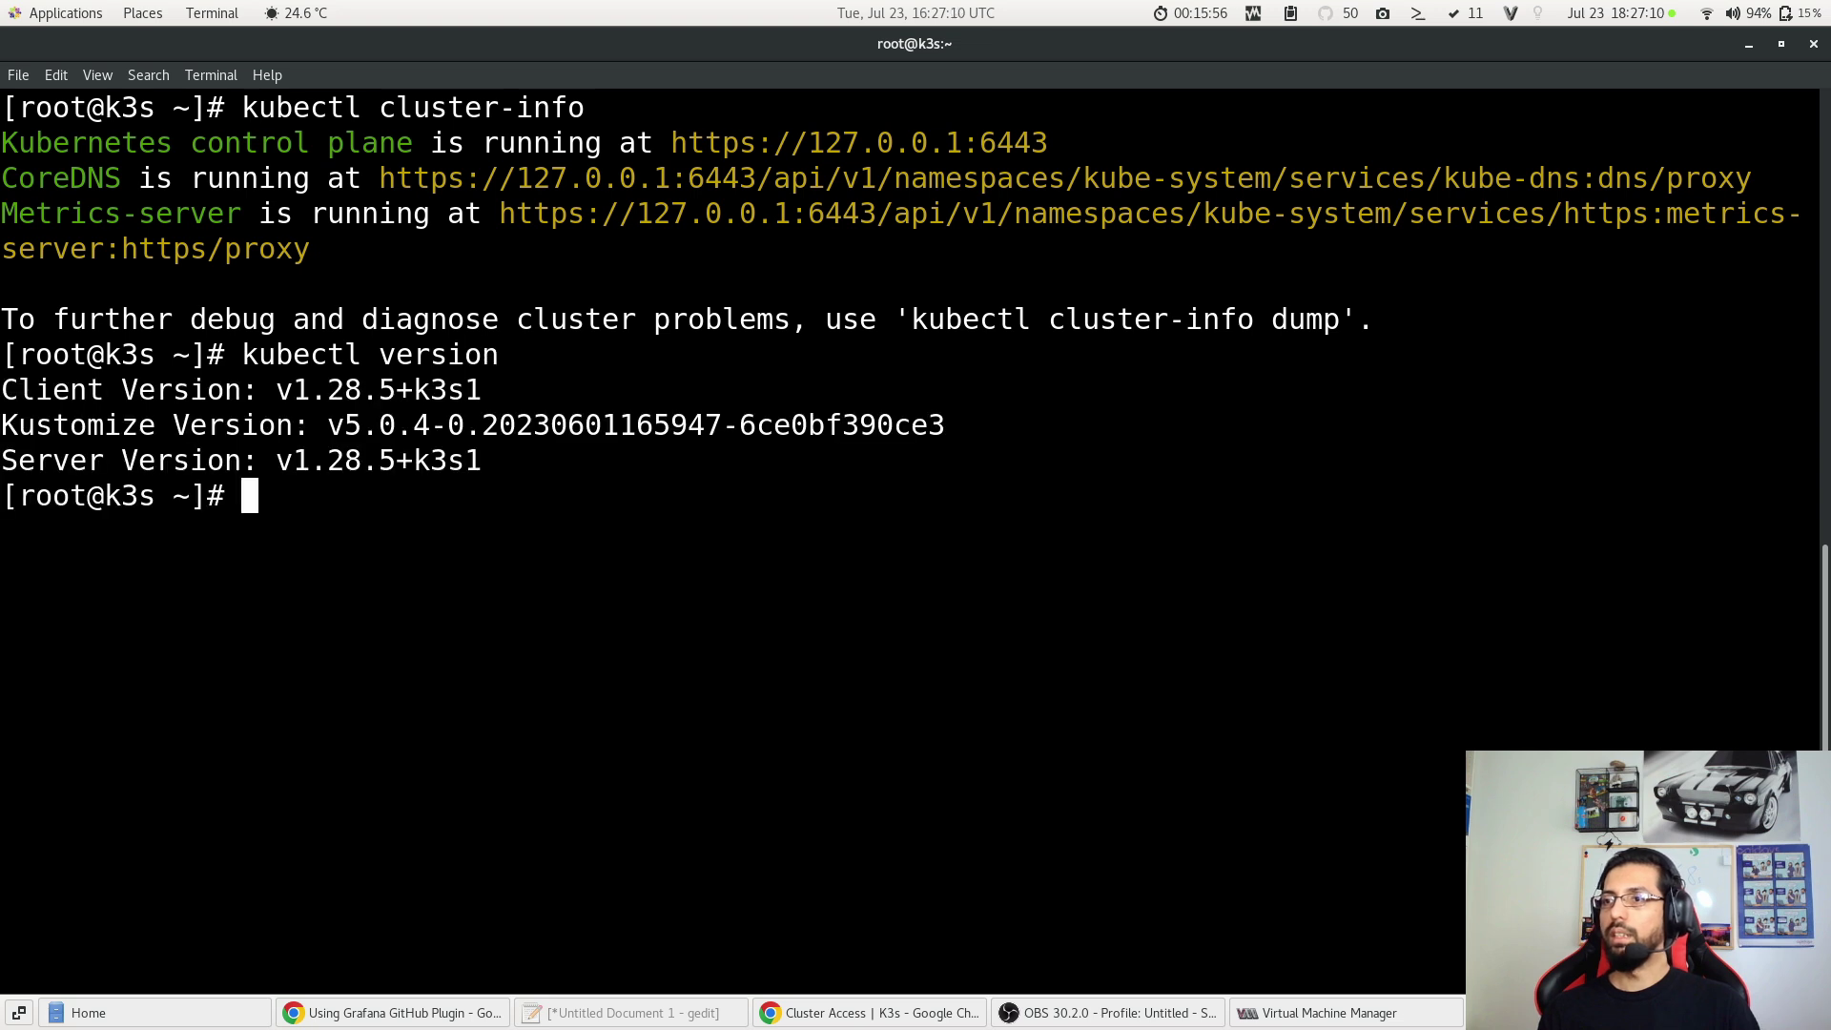
Step: Highlight the +k3s1 suffix in the Client and Server Version v1.28.5+k3s1 lines
{"action": "triple_click", "coordinate": [297, 389]}
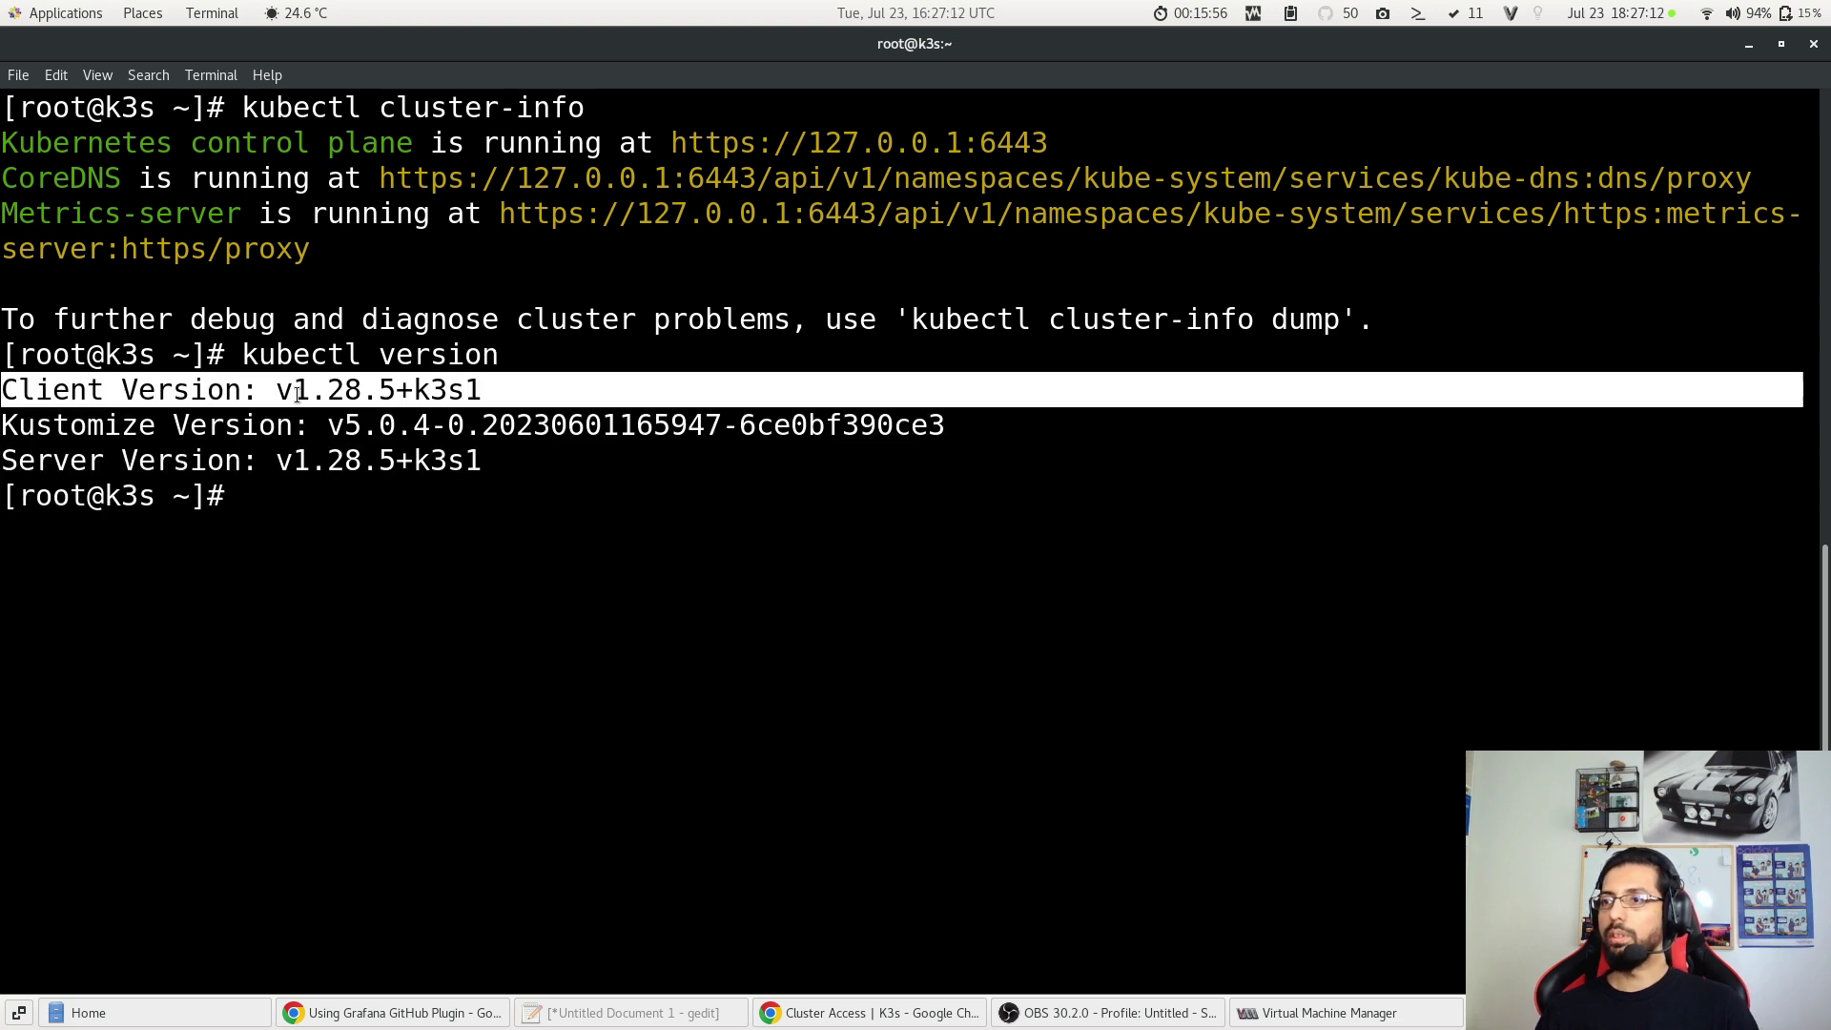
{"action": "double_click", "coordinate": [302, 461]}
{"action": "triple_click", "coordinate": [302, 460]}
{"action": "left_click", "coordinate": [446, 468]}
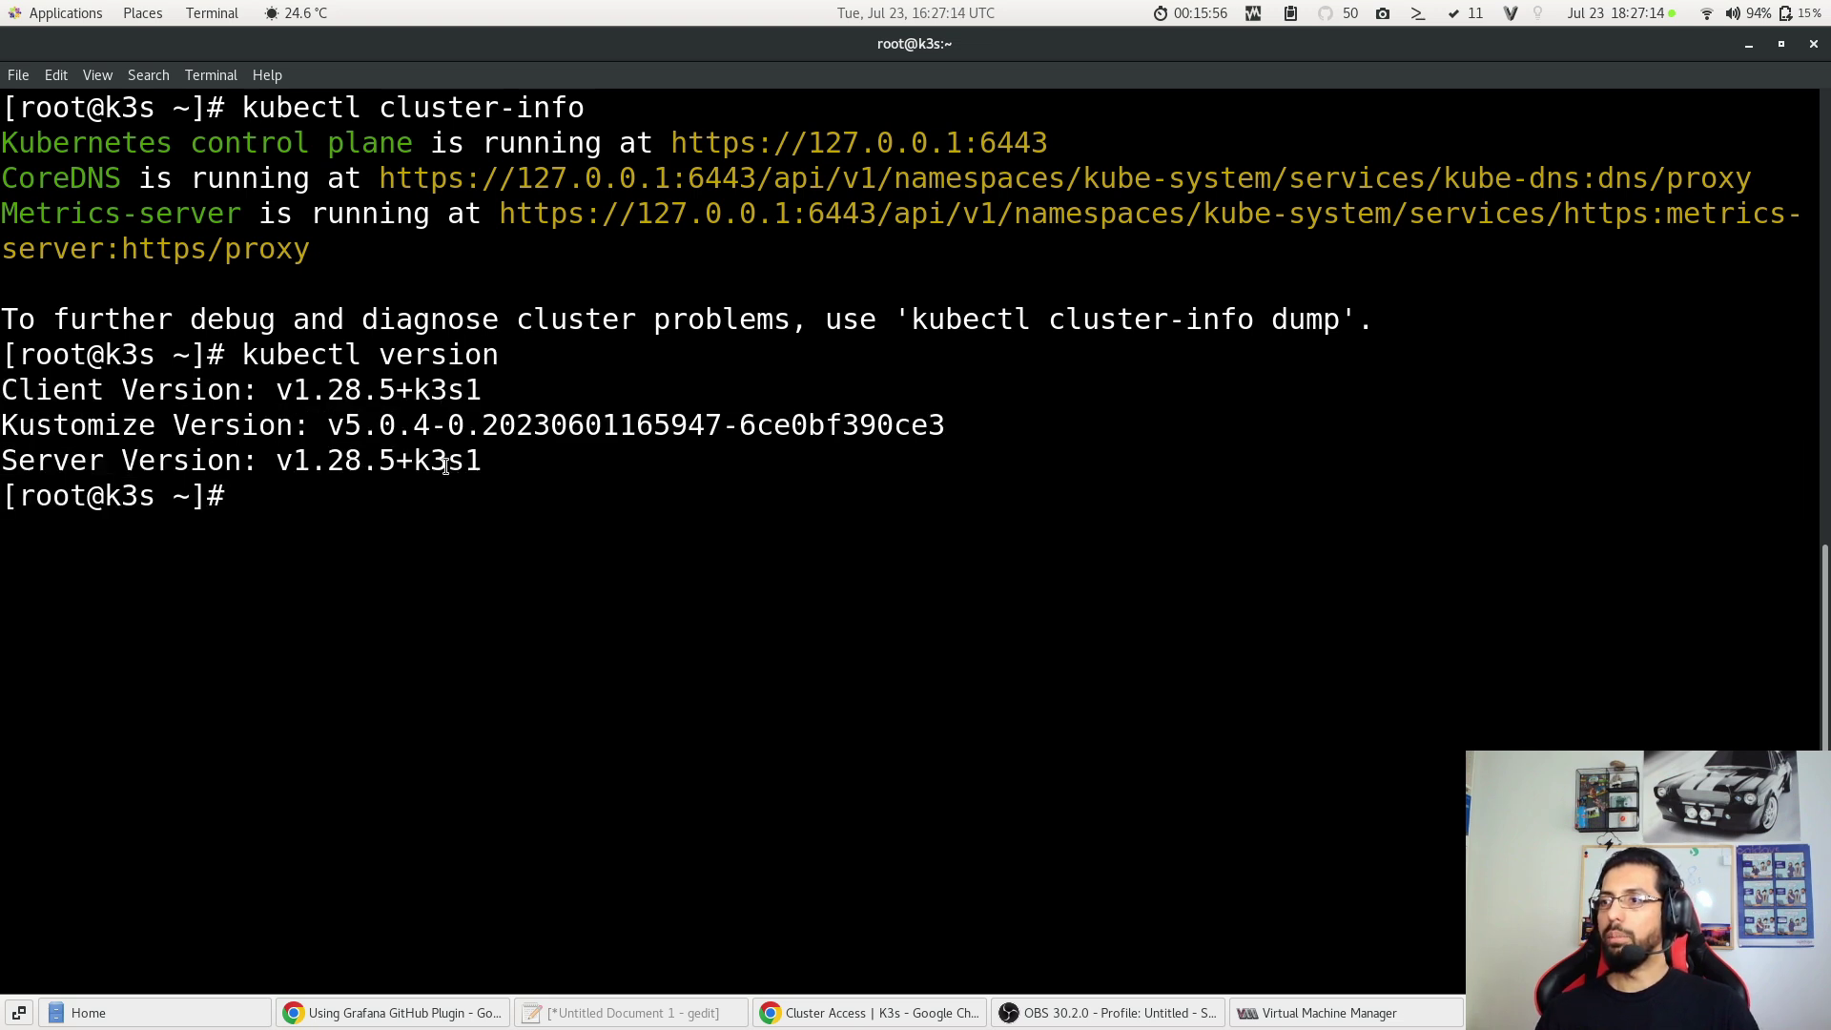
{"action": "left_click_drag", "start_coordinate": [397, 461], "coordinate": [480, 462]}
{"action": "left_click_drag", "start_coordinate": [413, 390], "coordinate": [486, 392]}
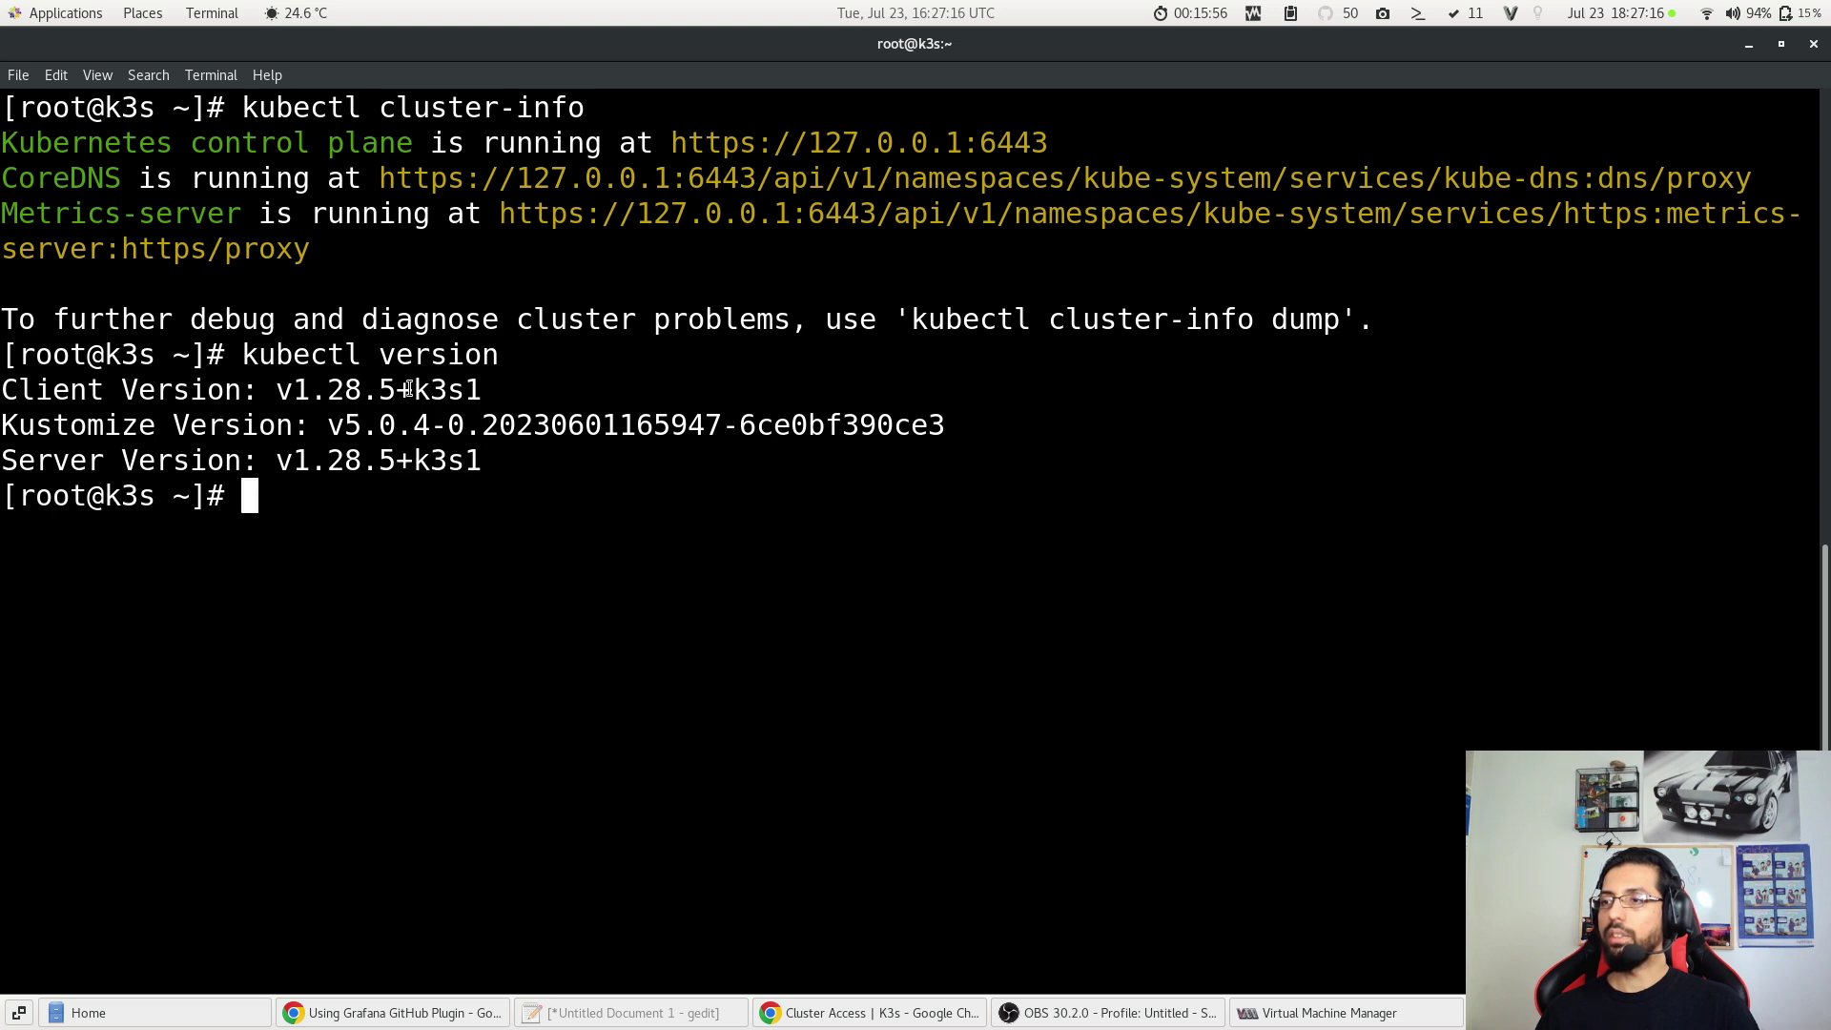
{"action": "left_click", "coordinate": [481, 524]}
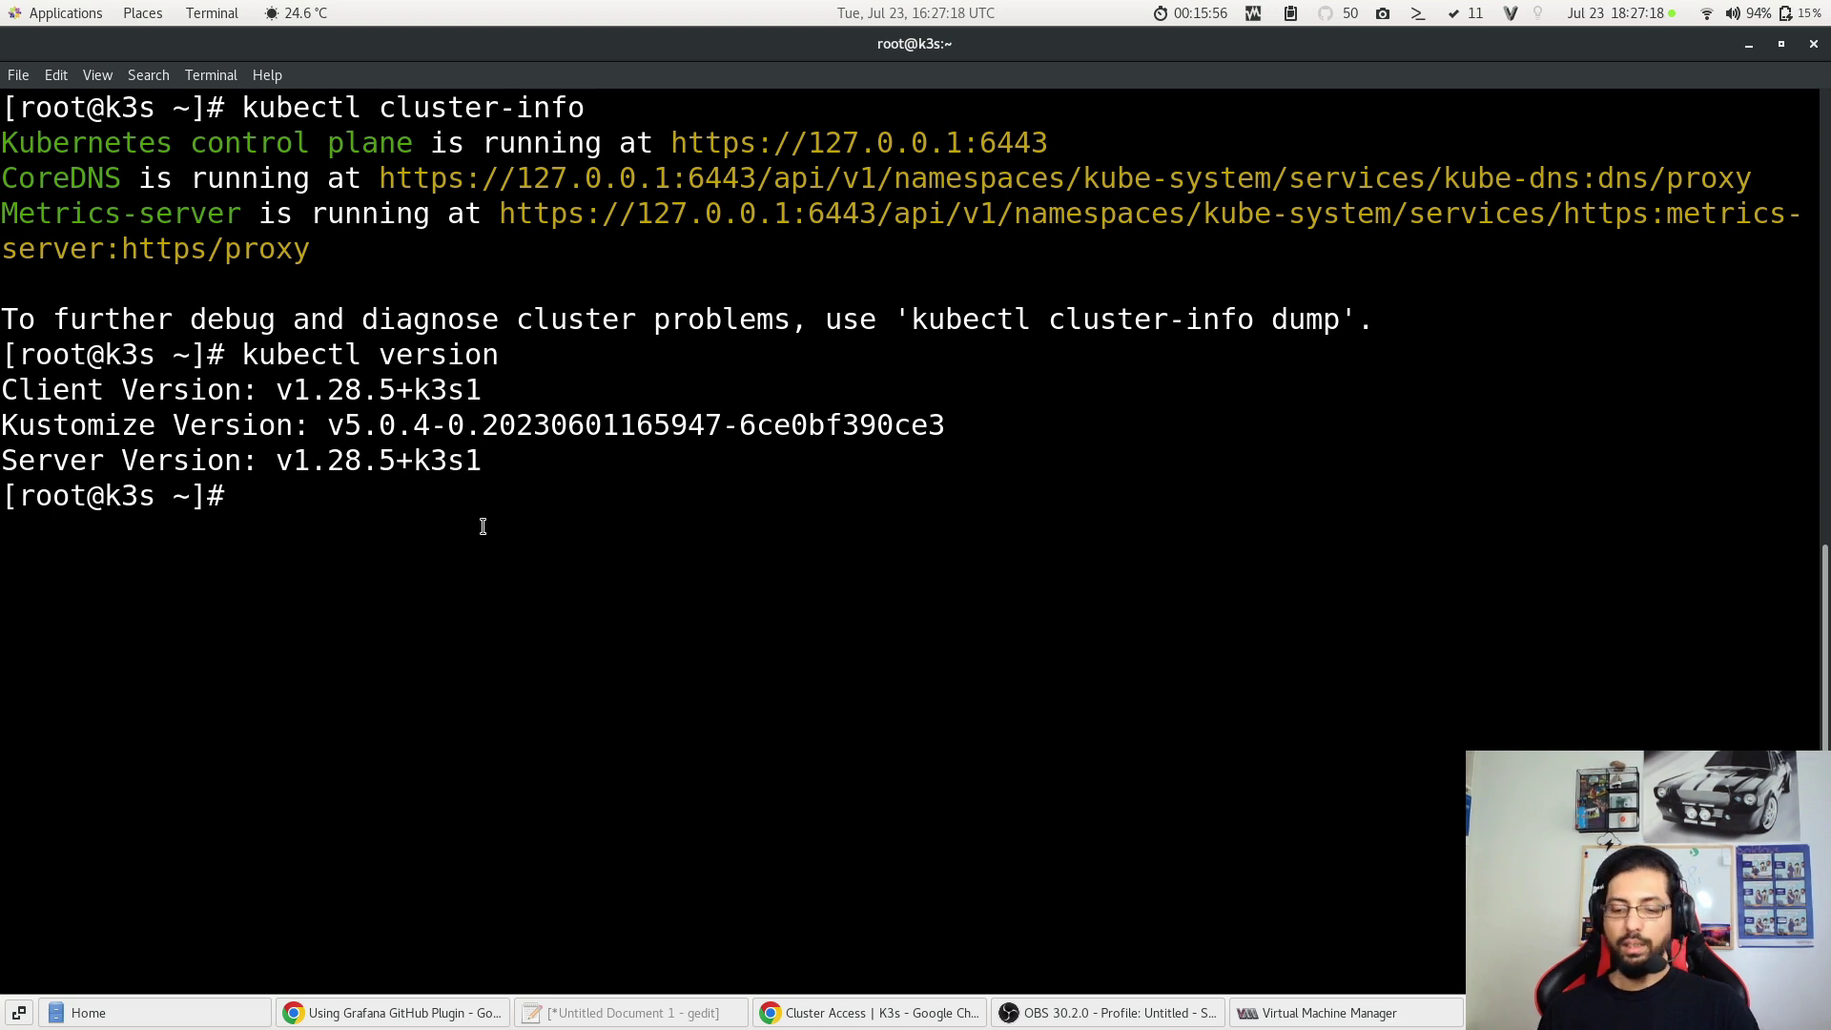
{"action": "type", "text": "helm"}
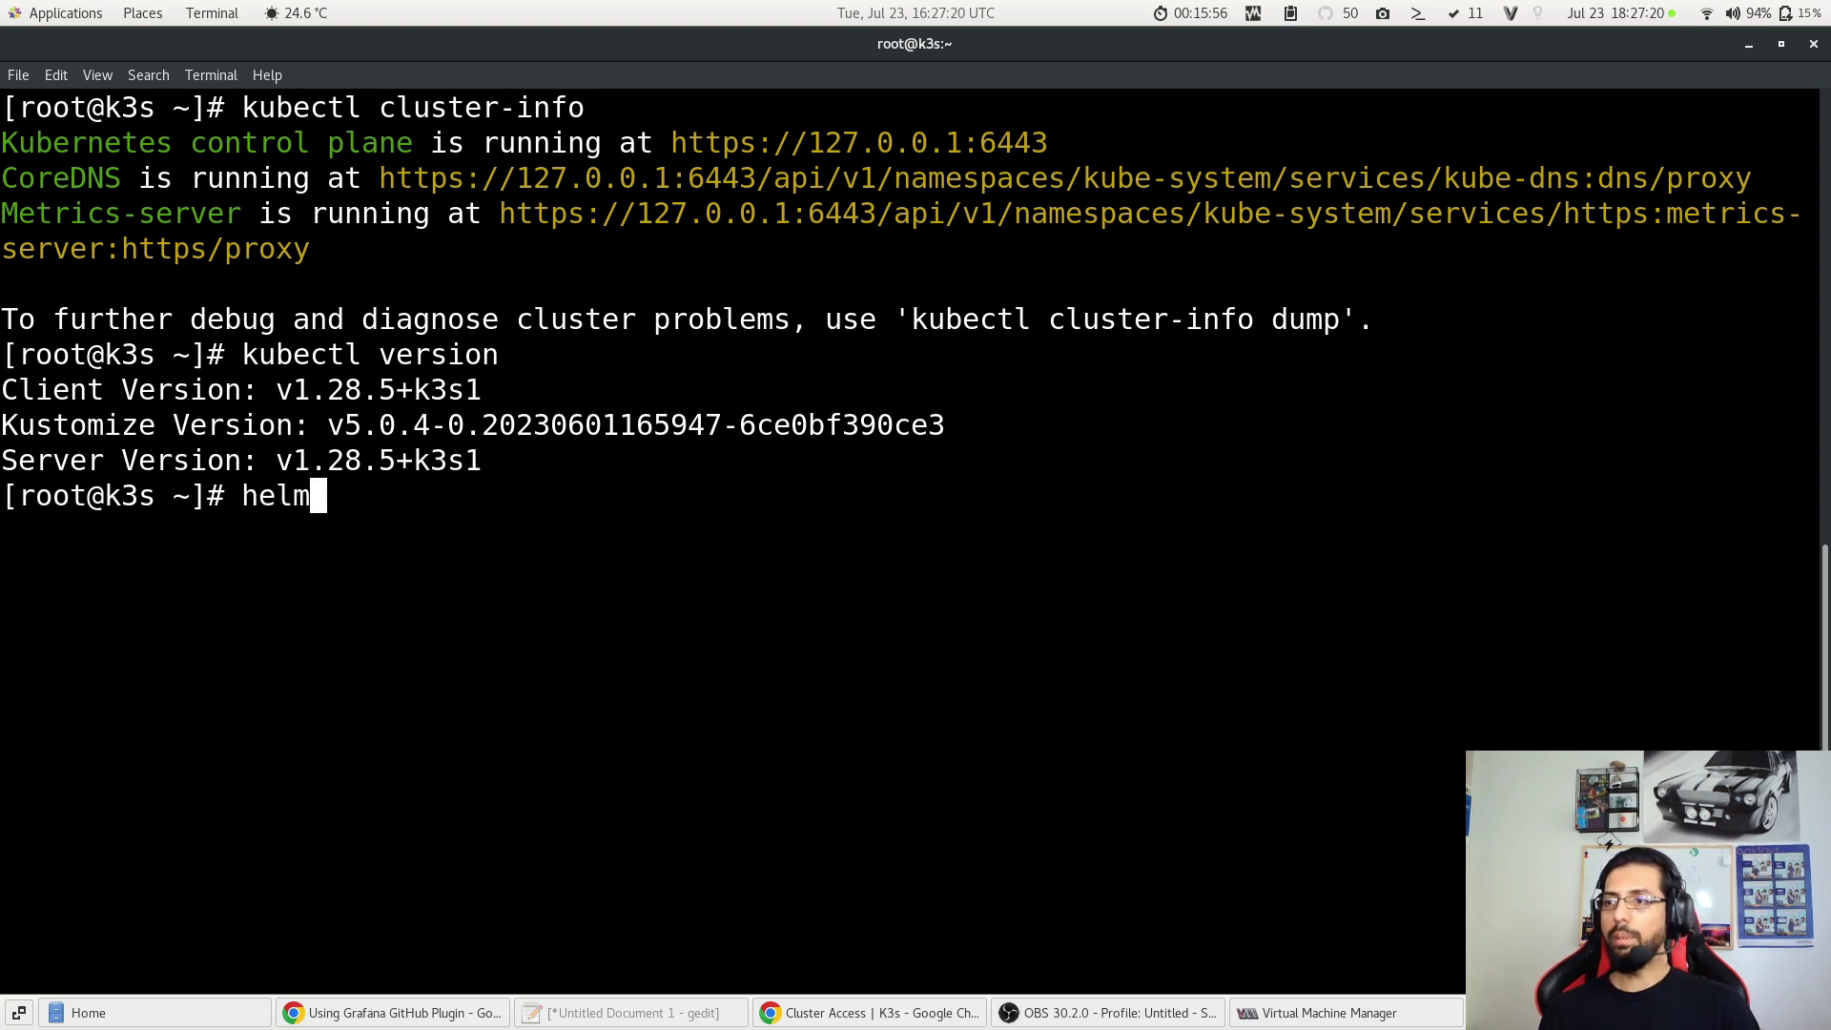
Step: Run helm to see it is missing, then bring up the K3s Cluster Access docs
{"action": "key", "text": "Return"}
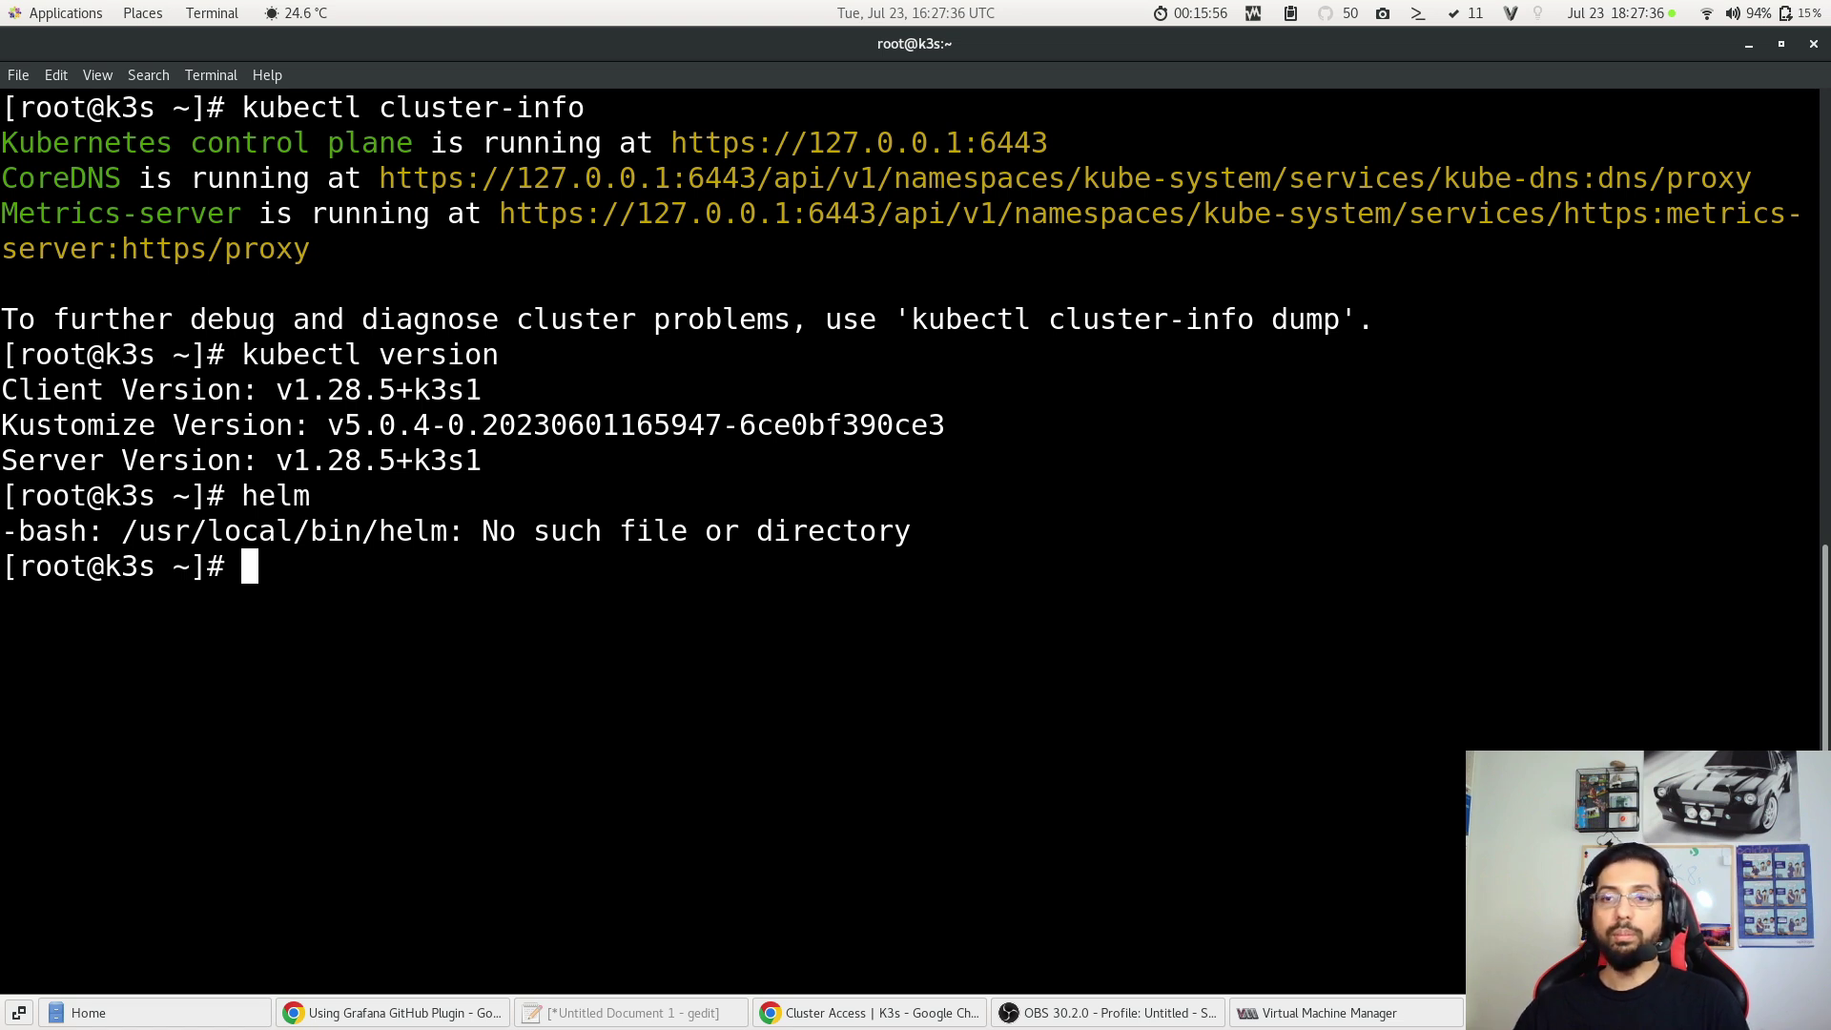
{"action": "left_click", "coordinate": [823, 1020]}
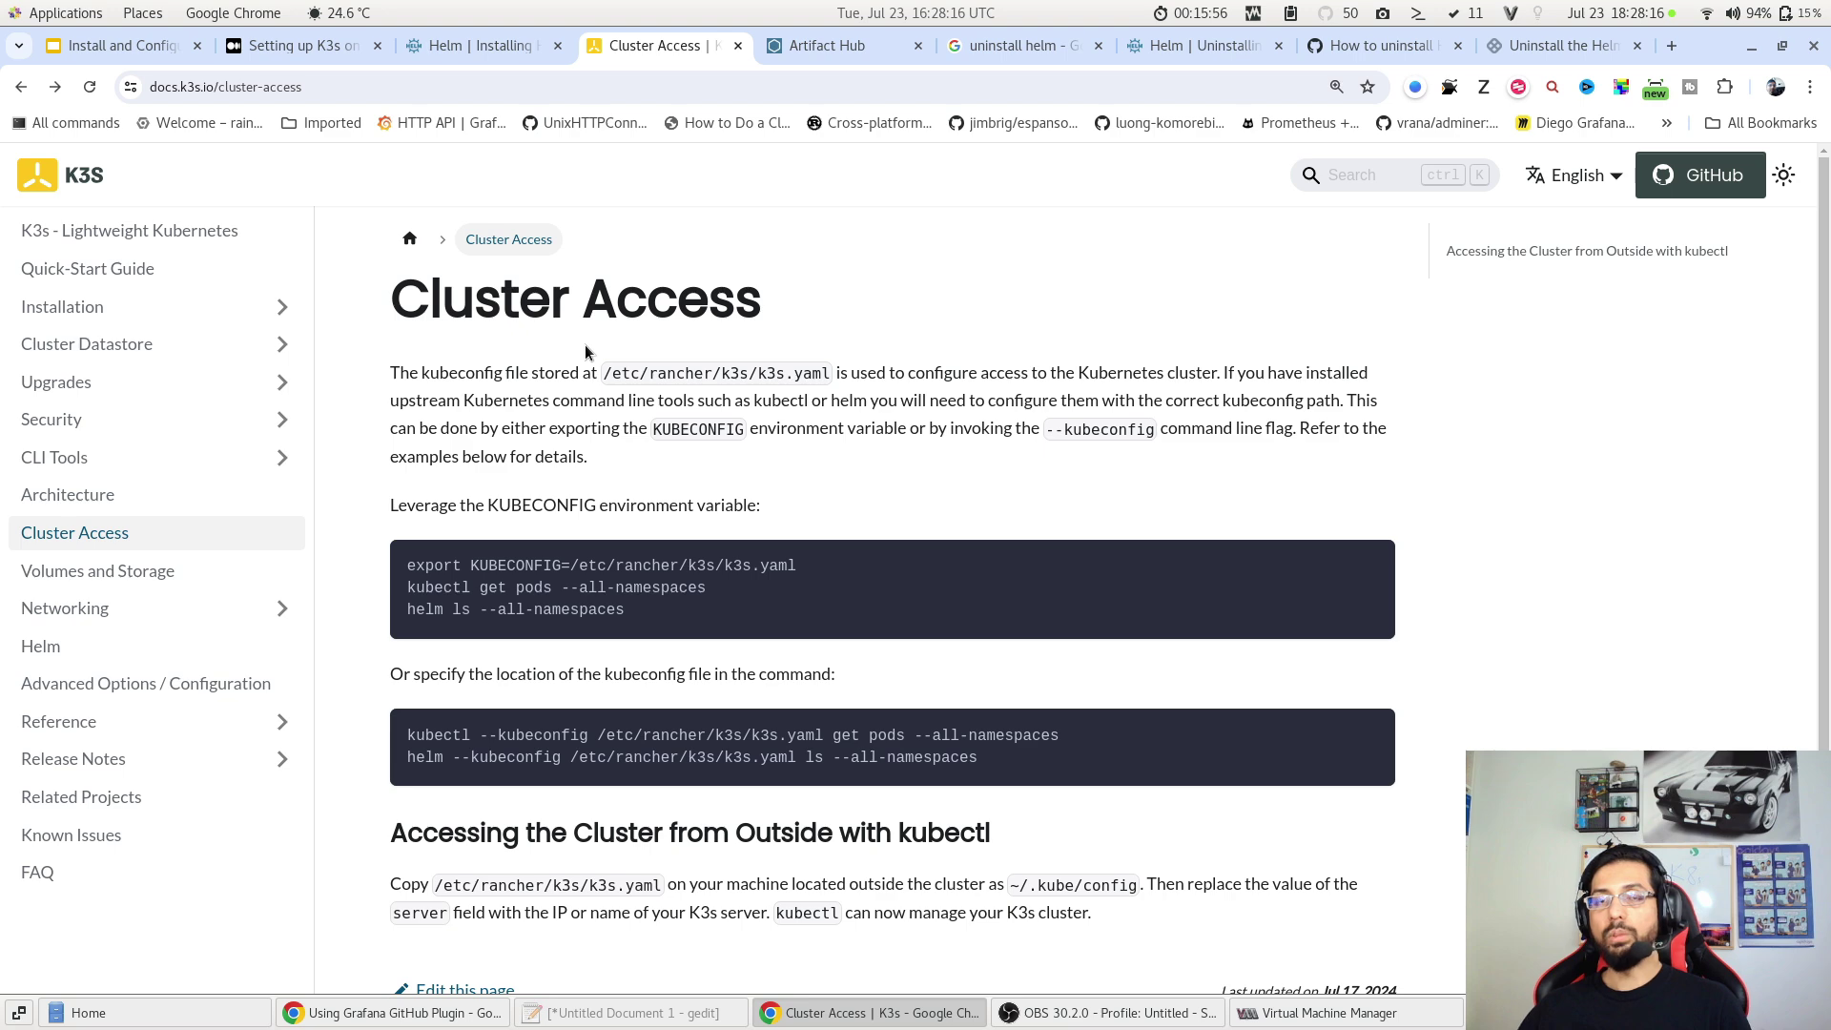
Step: Download get_helm.sh with the curl command copied from the Helm install docs
{"action": "left_click", "coordinate": [479, 45]}
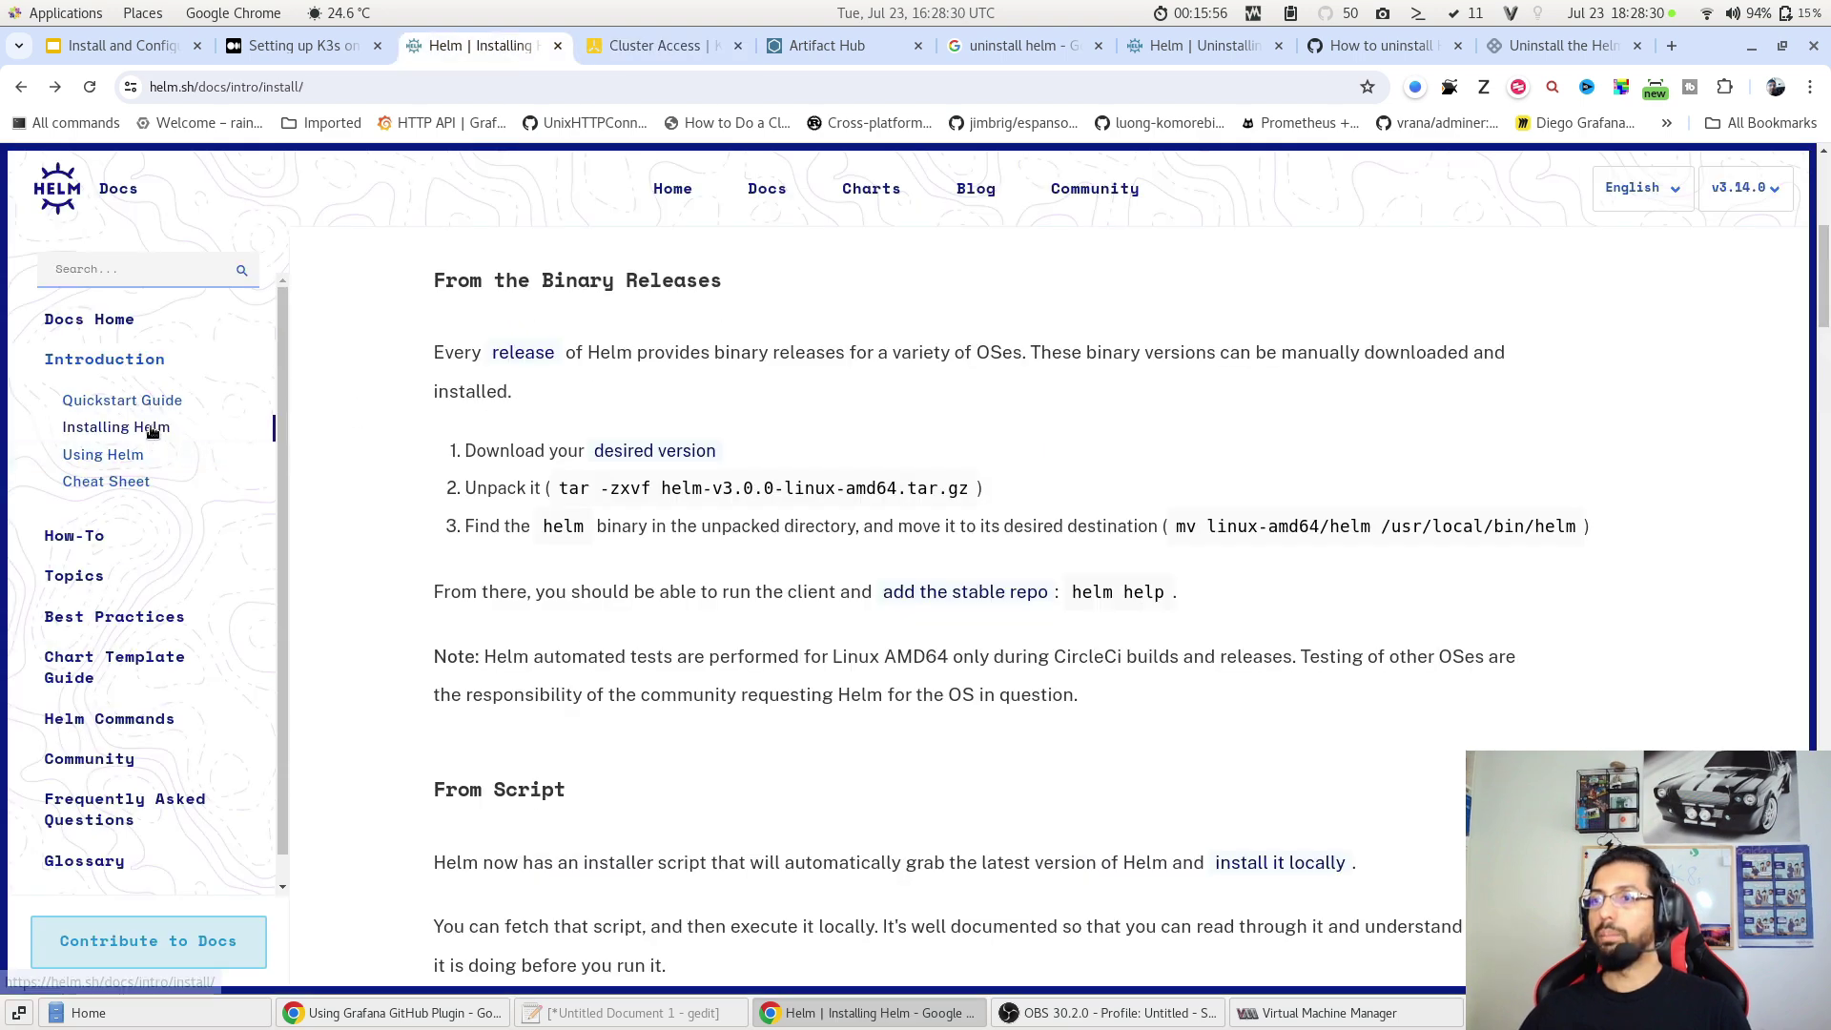
{"action": "scroll", "coordinate": [602, 520], "scroll_direction": "down", "scroll_amount": 3}
{"action": "scroll", "coordinate": [601, 519], "scroll_direction": "down", "scroll_amount": 6}
{"action": "scroll", "coordinate": [600, 520], "scroll_direction": "up", "scroll_amount": 3}
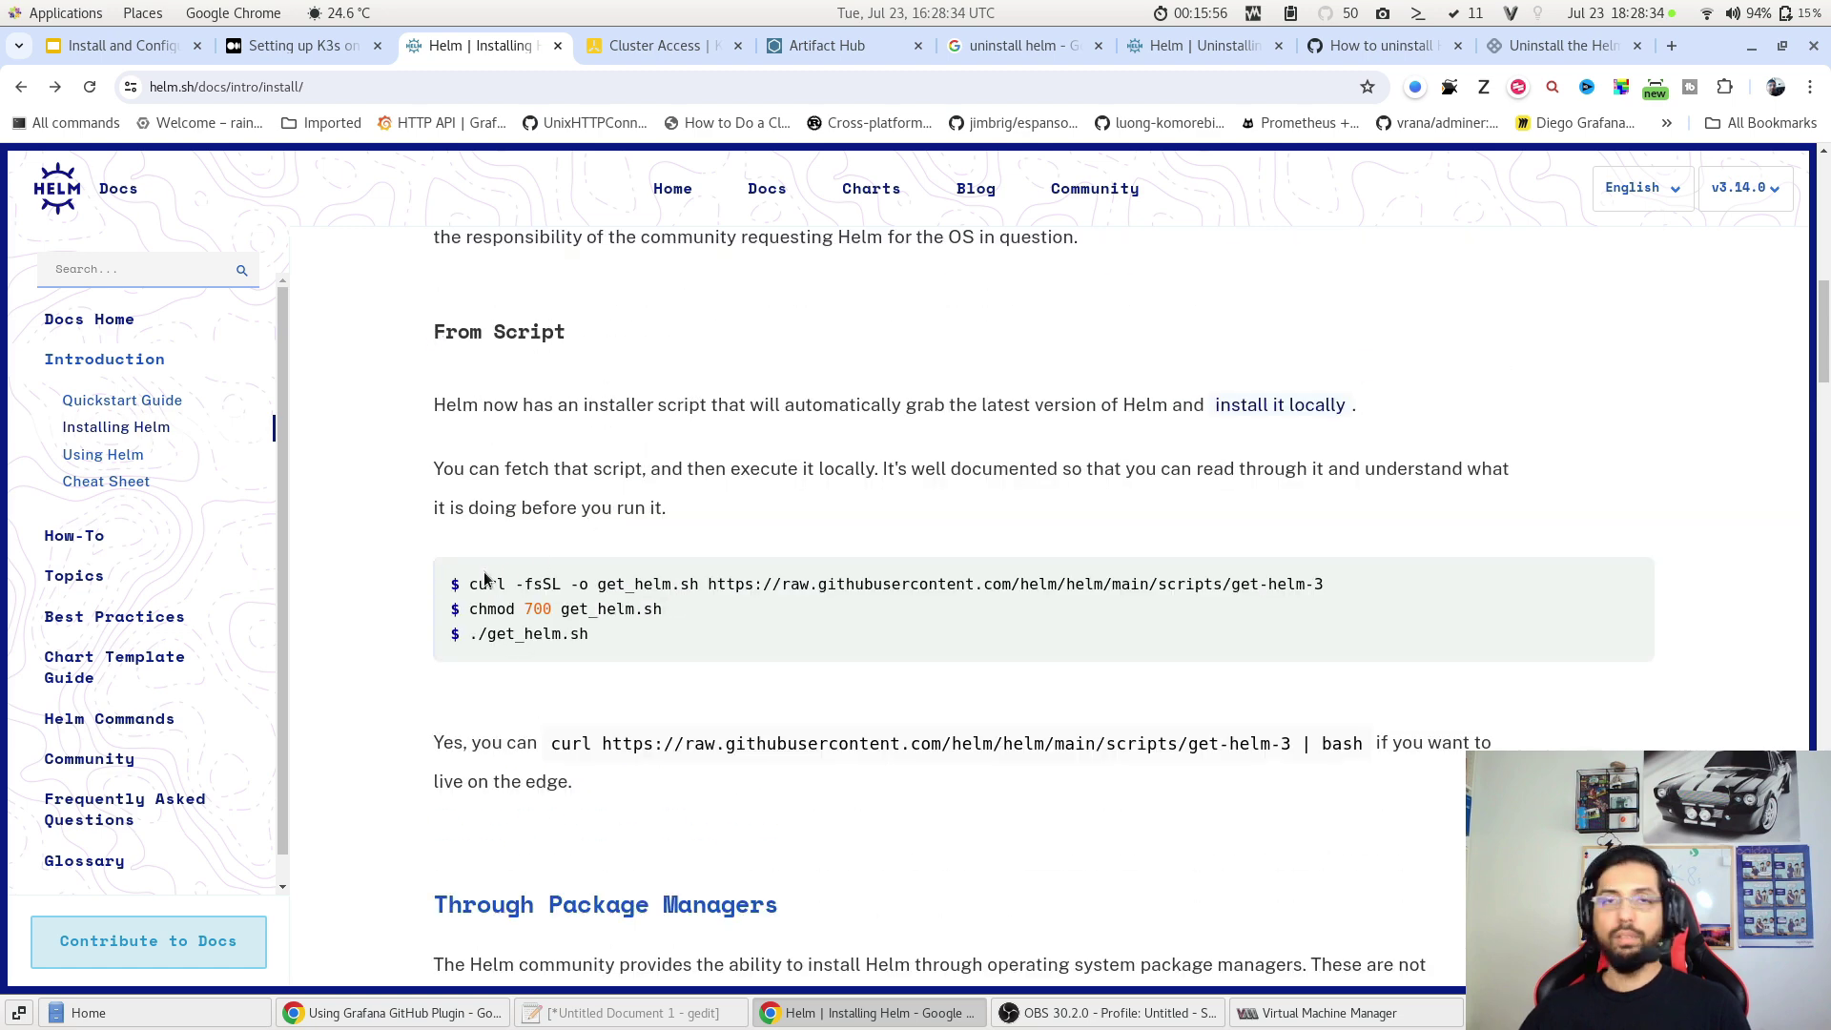
{"action": "left_click_drag", "start_coordinate": [461, 585], "coordinate": [1236, 587]}
{"action": "left_click", "coordinate": [1343, 592]}
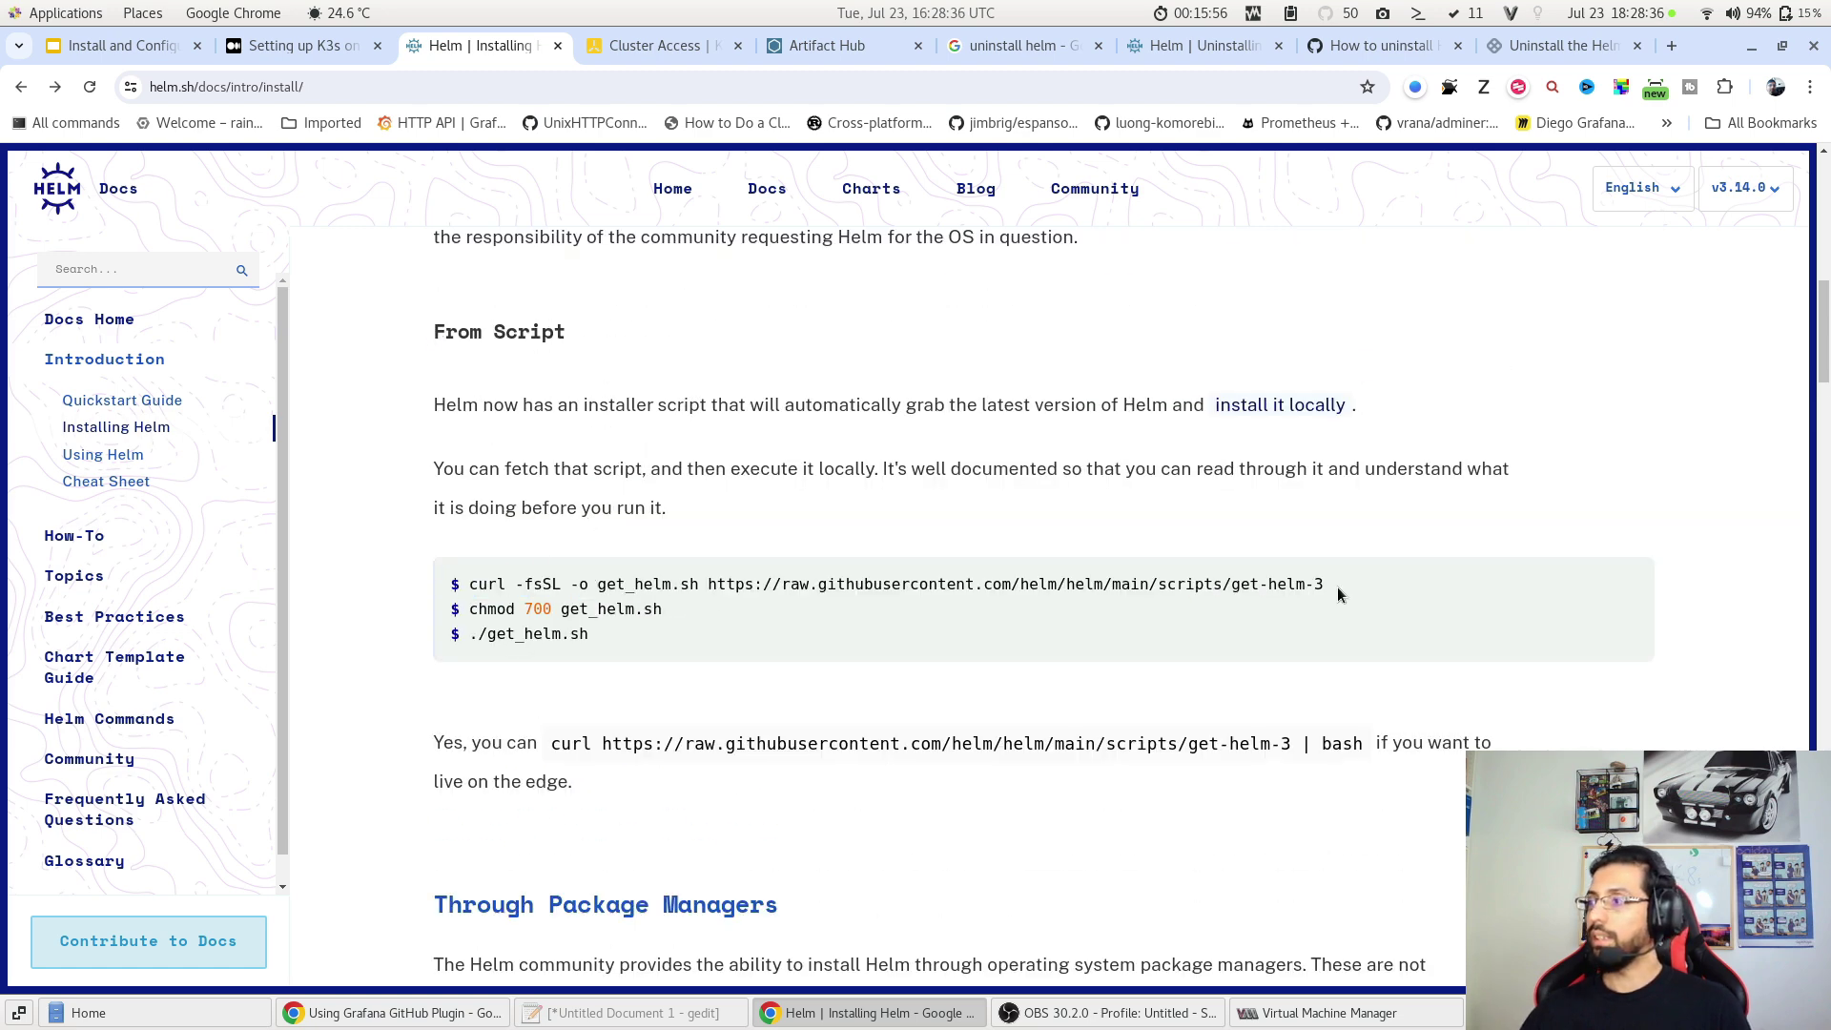
{"action": "left_click_drag", "start_coordinate": [1364, 595], "coordinate": [465, 590]}
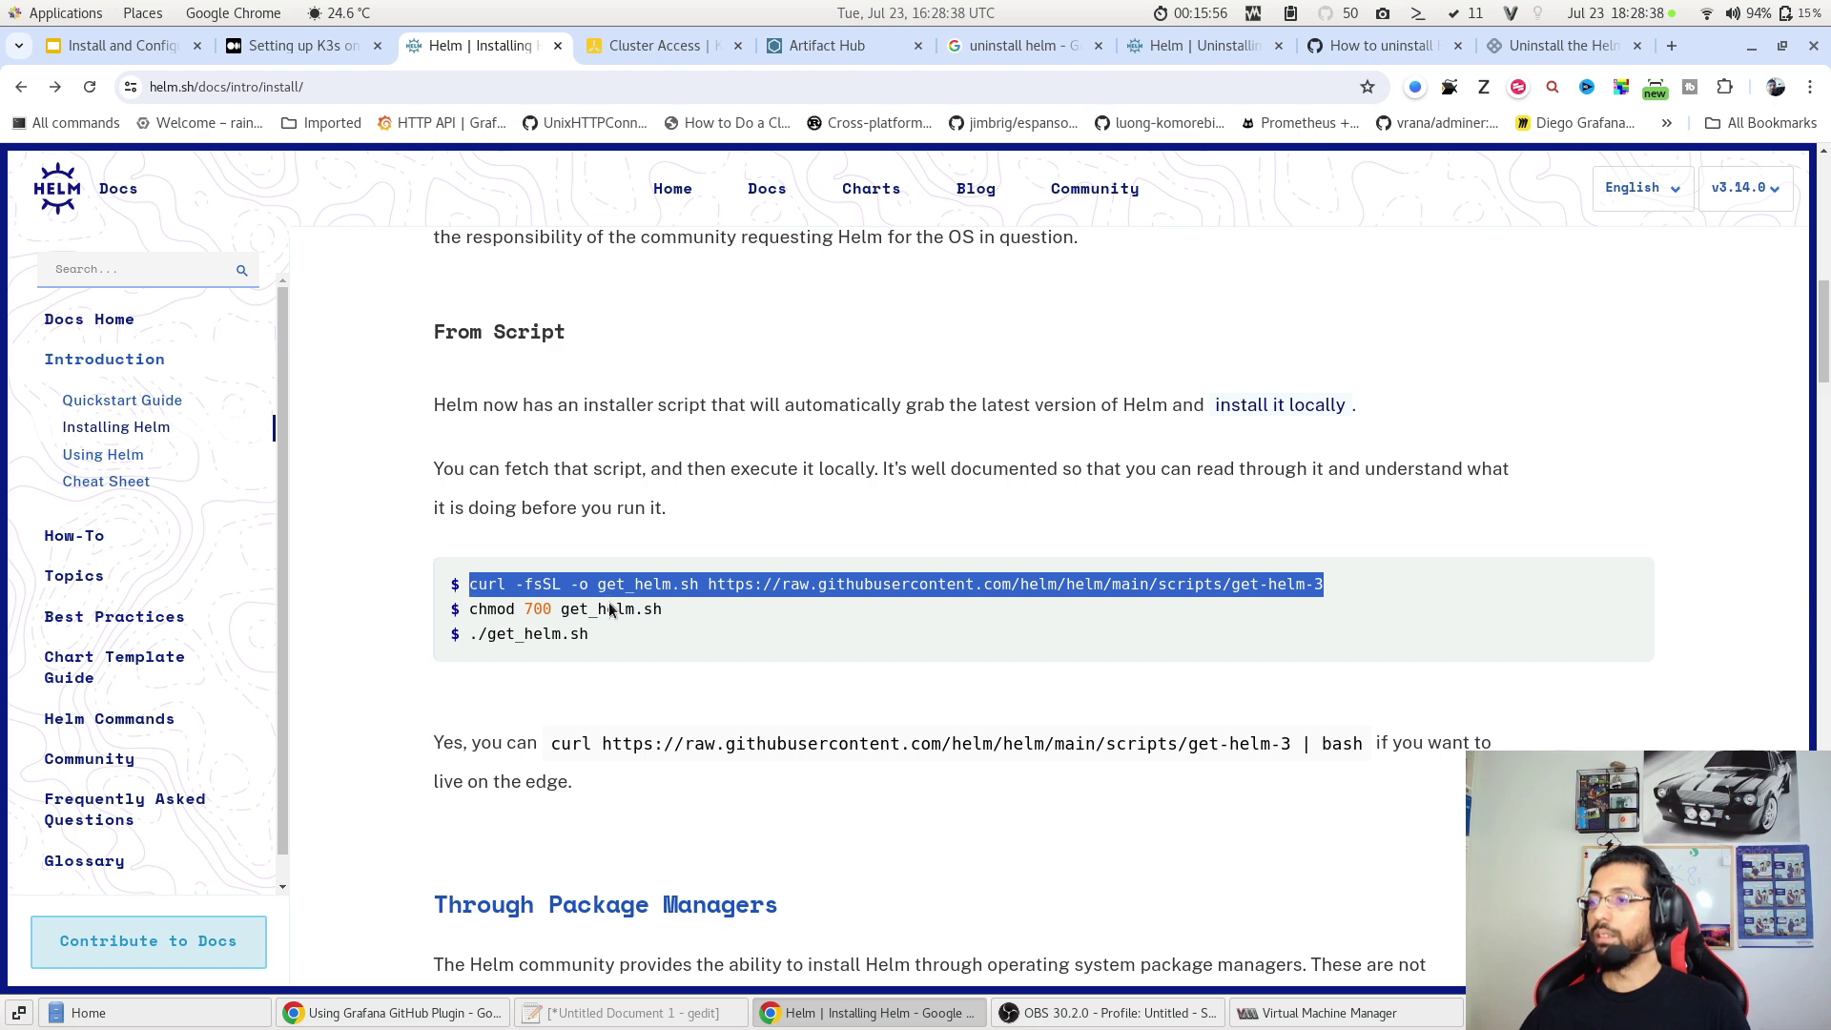
{"action": "key", "text": "alt+Tab"}
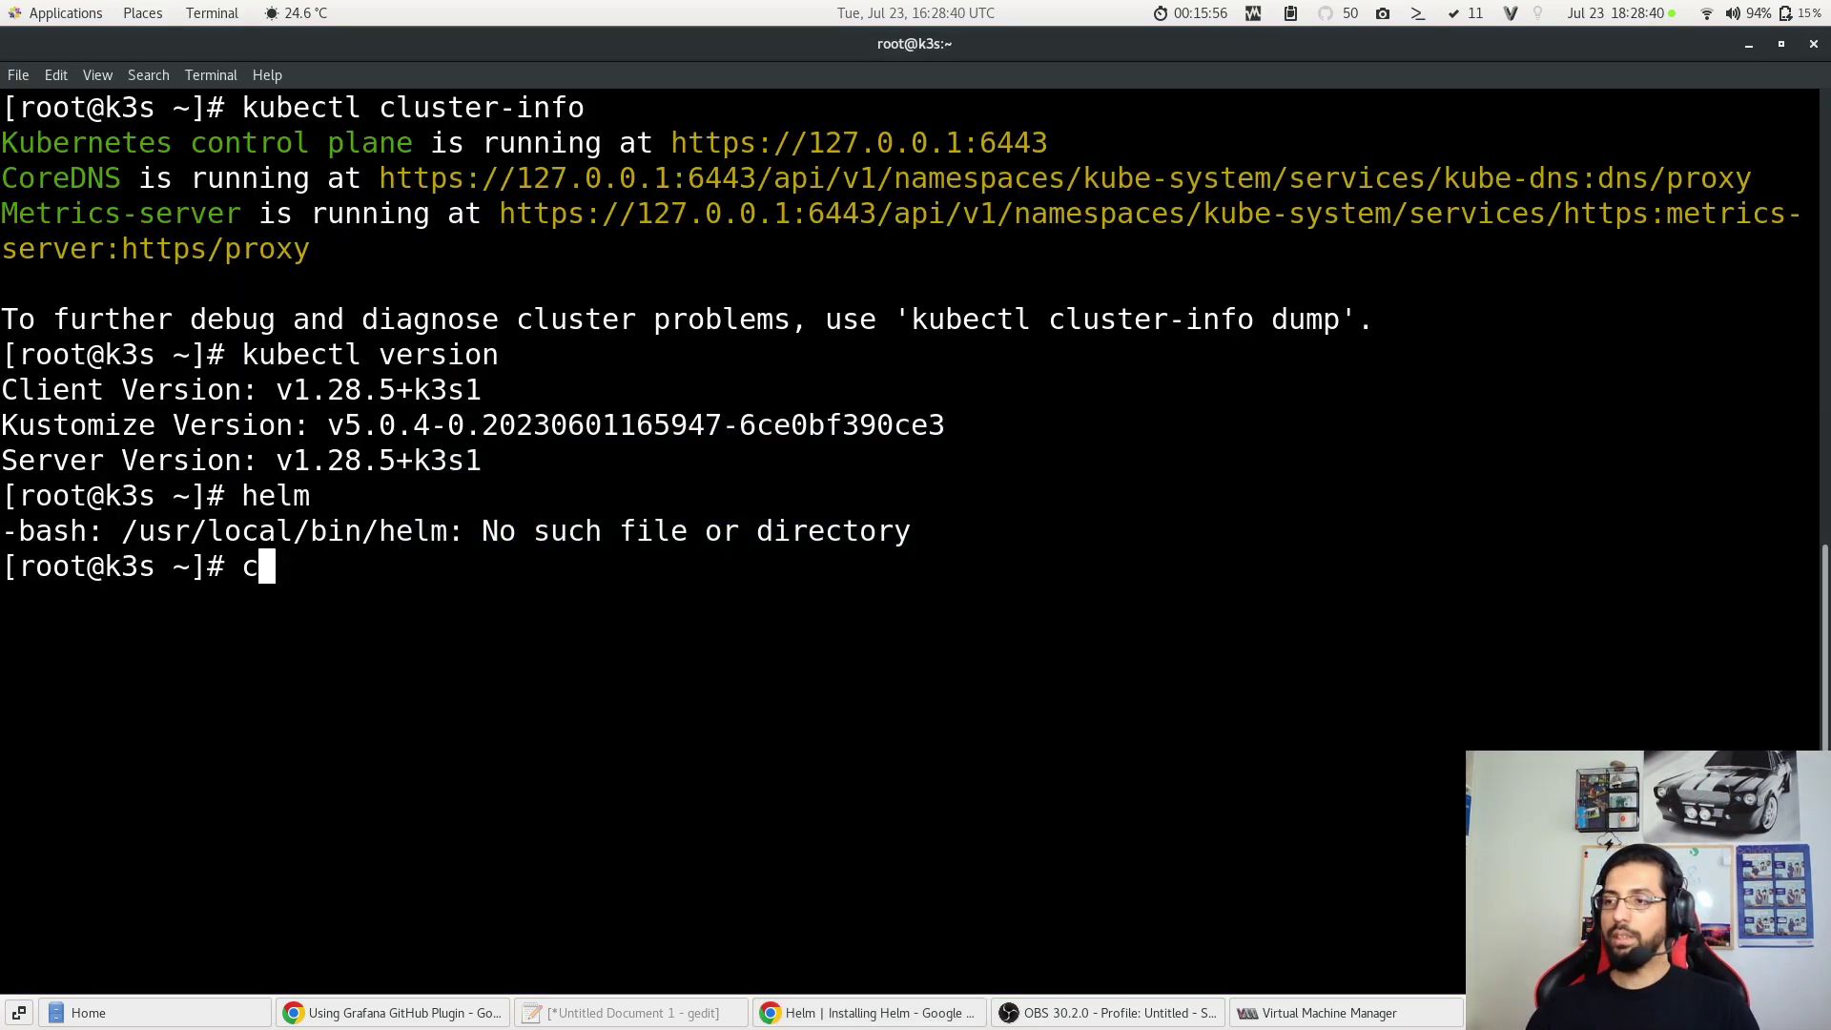
{"action": "type", "text": "curl -fsSL -o get_helm.sh https://raw.githubusercontent.com/helm/helm/main/scripts/get-helm-3"}
{"action": "key", "text": "Return"}
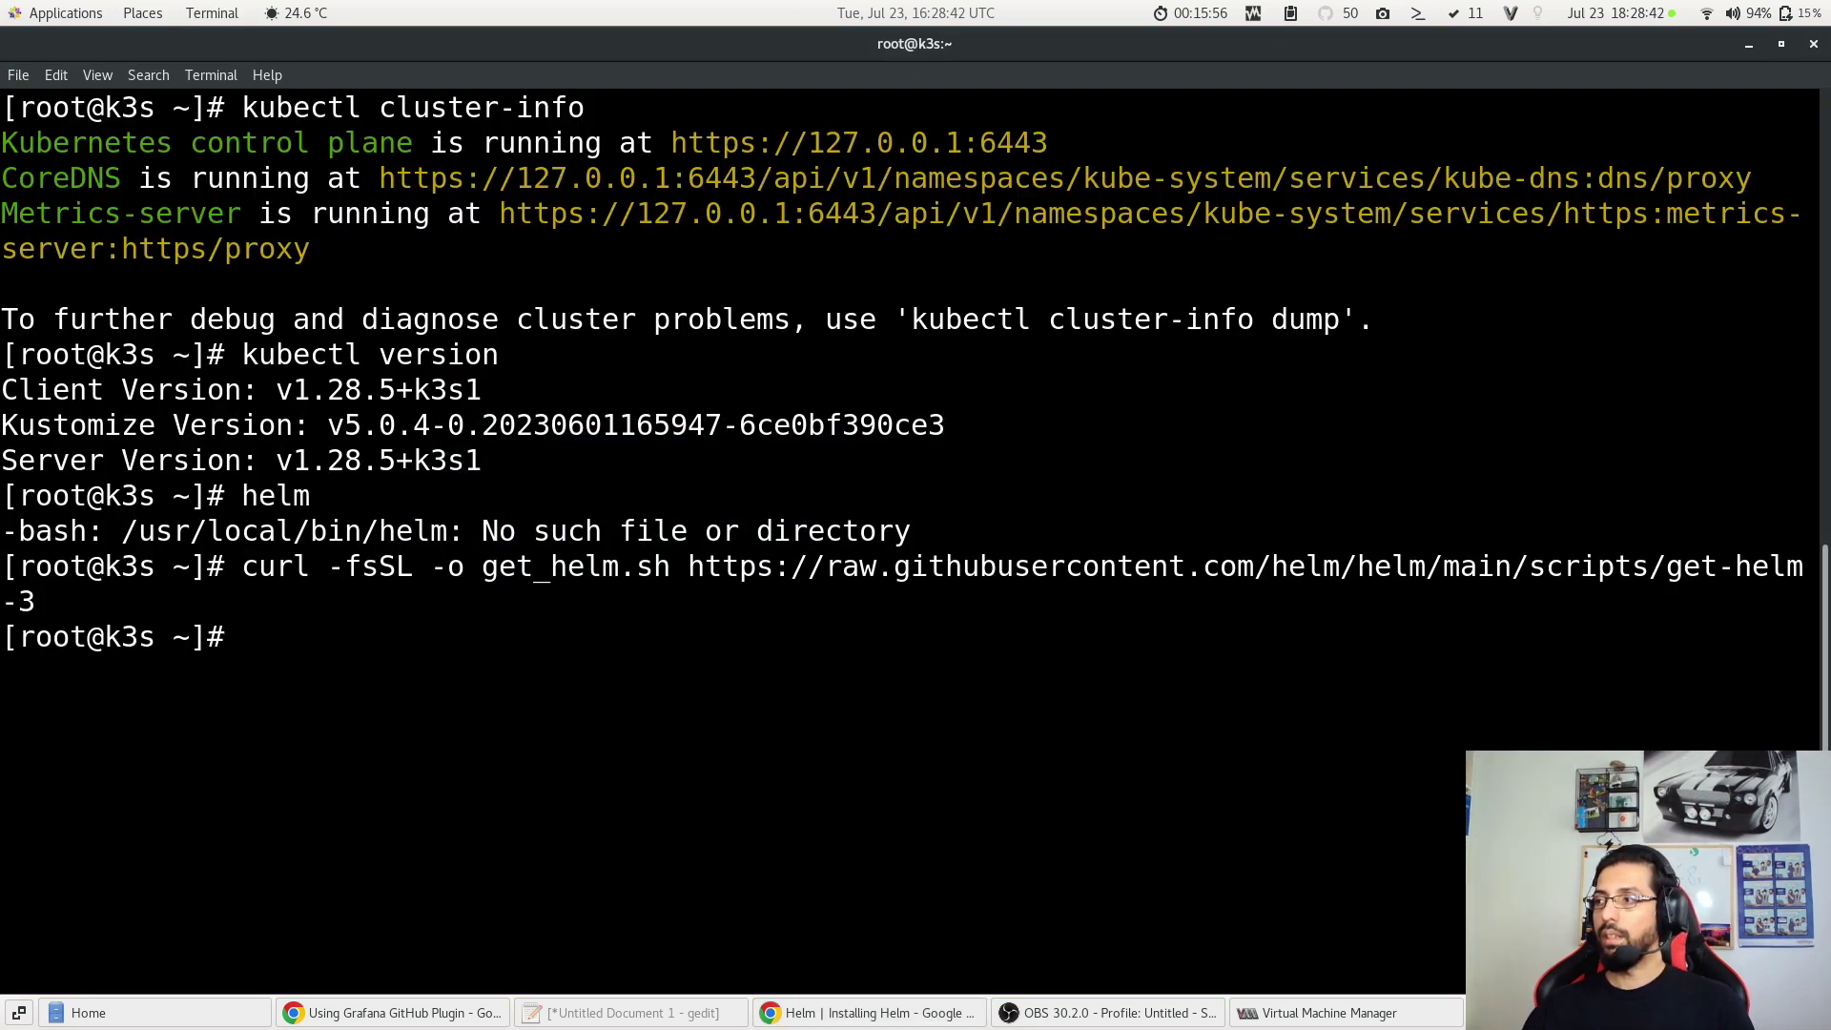
Step: Make get_helm.sh executable with chmod 700 and run it to install helm
{"action": "key", "text": "alt+Tab"}
{"action": "left_click_drag", "start_coordinate": [470, 609], "coordinate": [667, 612]}
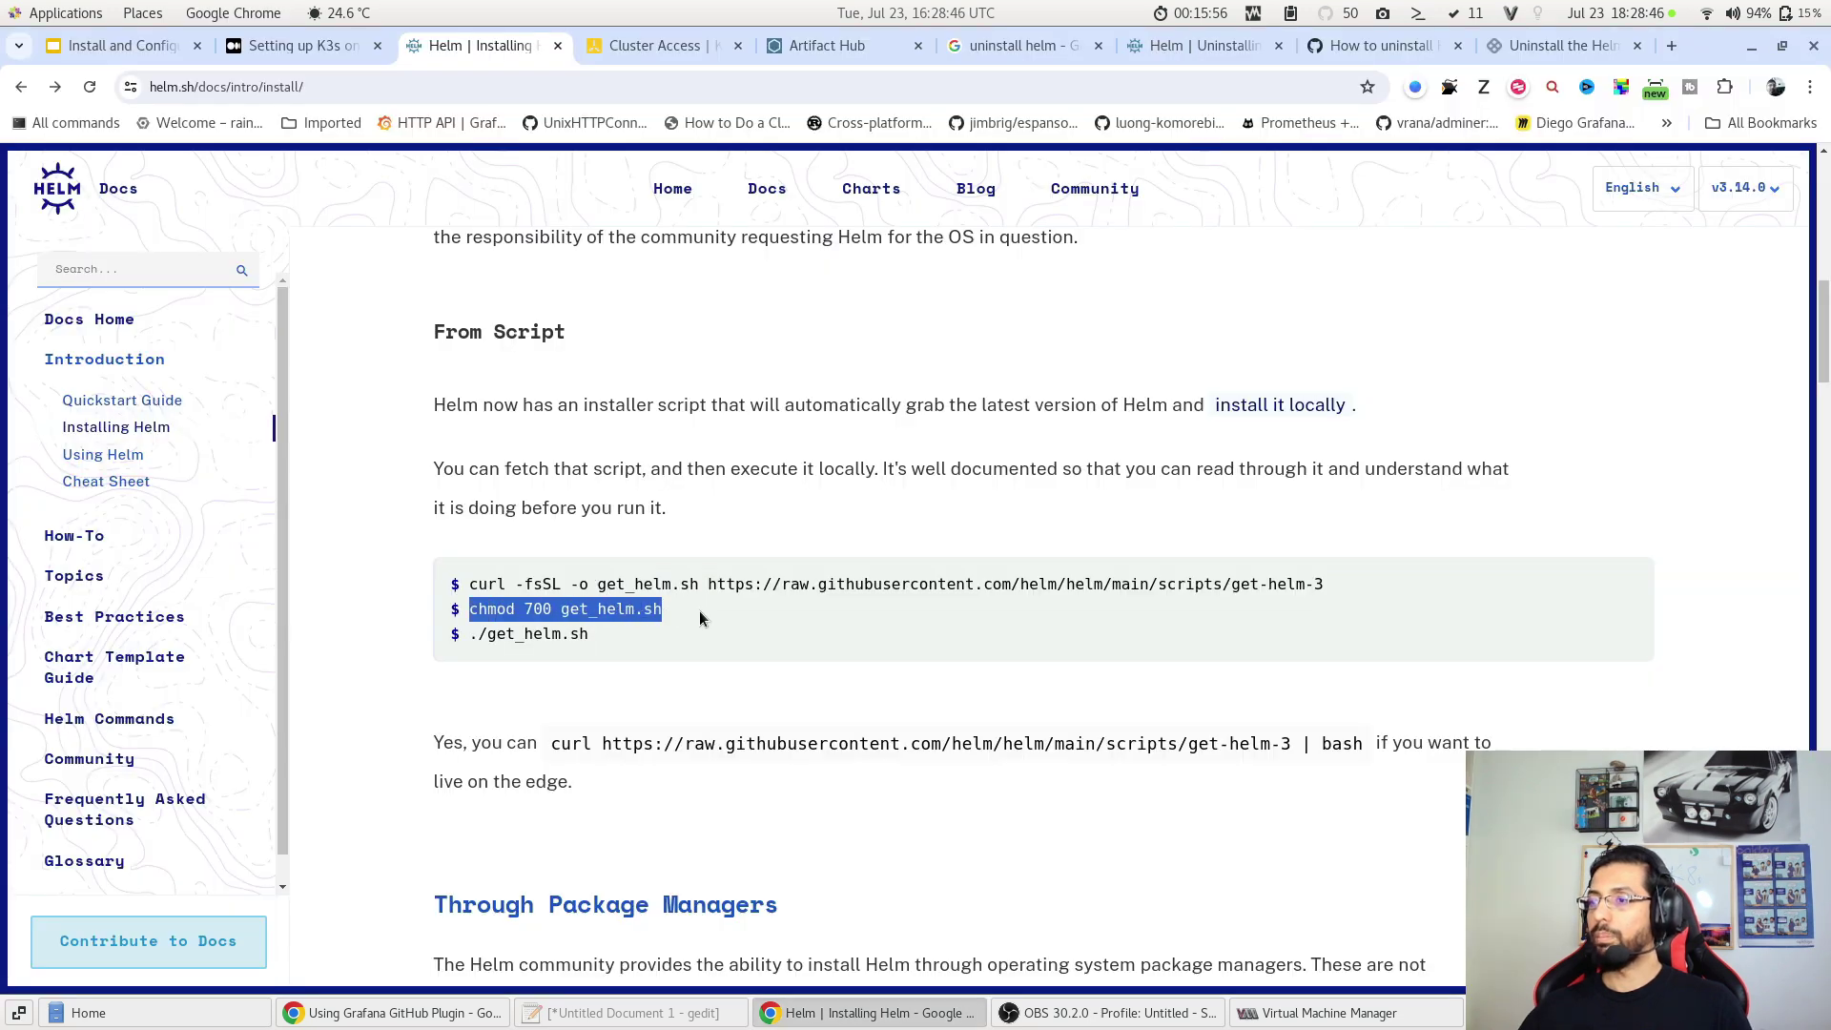
{"action": "key", "text": "alt+Tab"}
{"action": "type", "text": "chmod 700 get_helm.sh"}
{"action": "key", "text": "Return"}
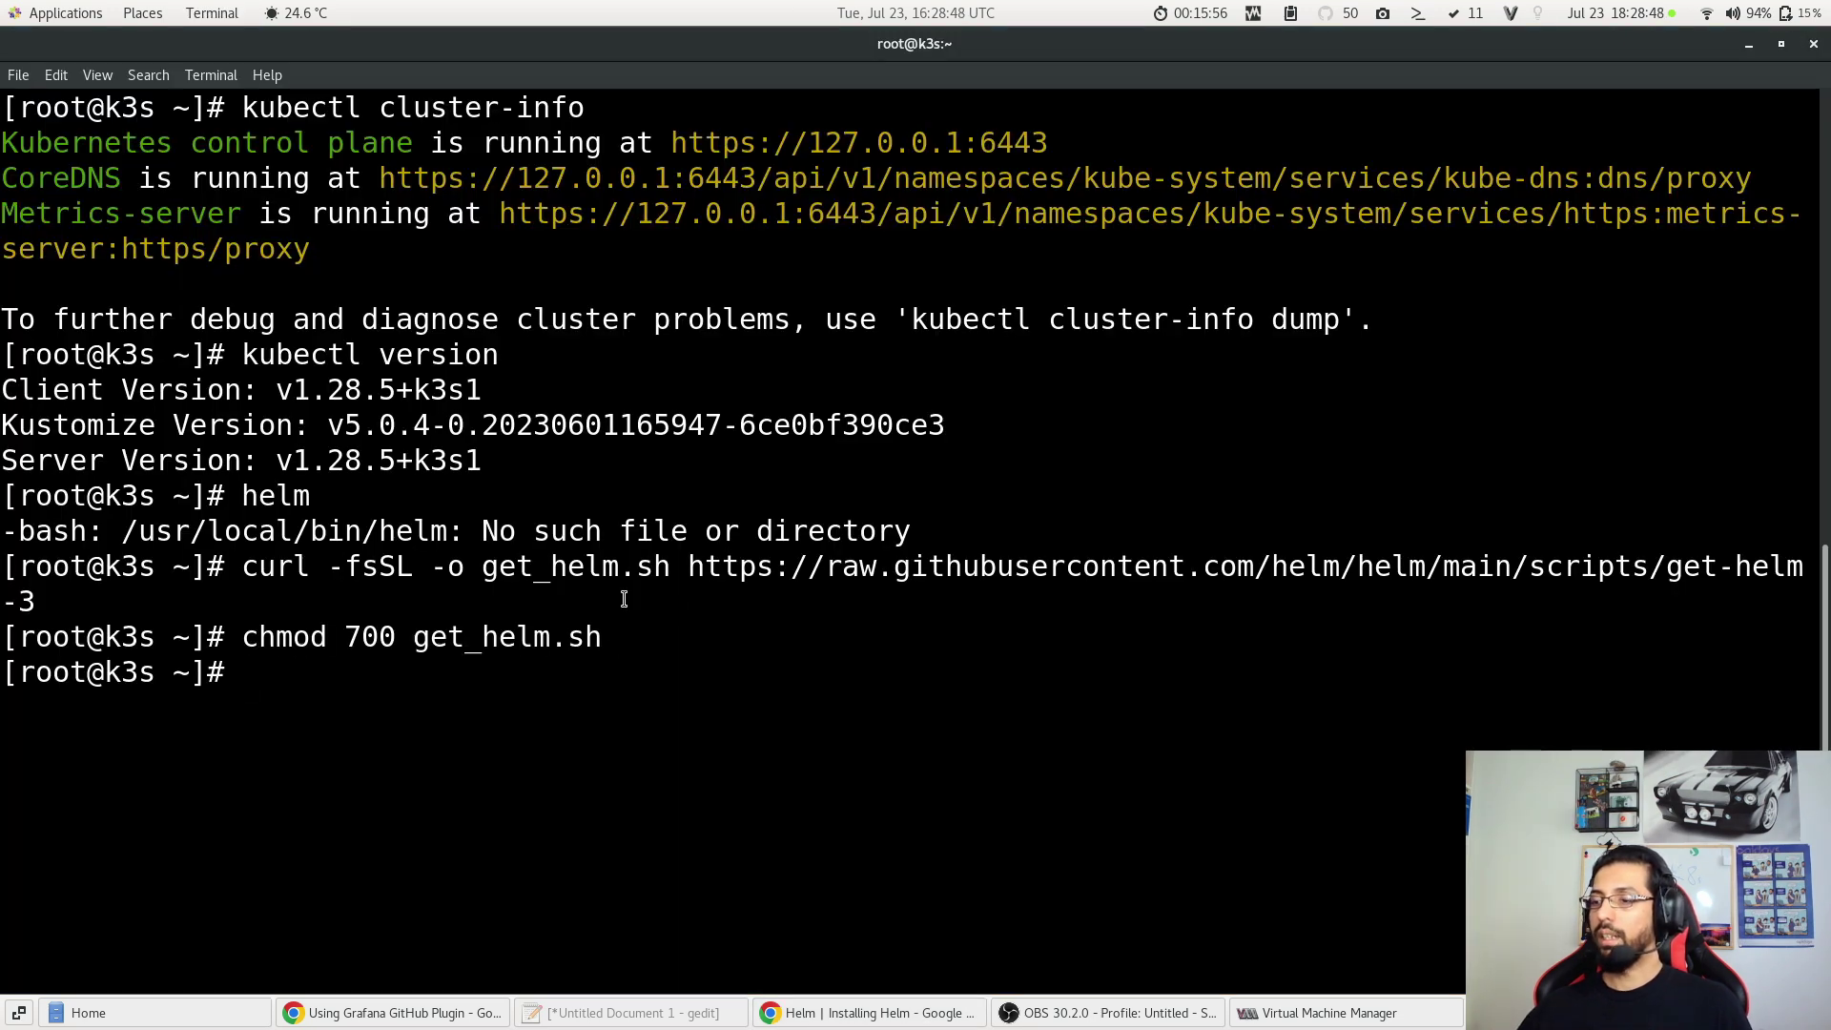
{"action": "type", "text": "./"}
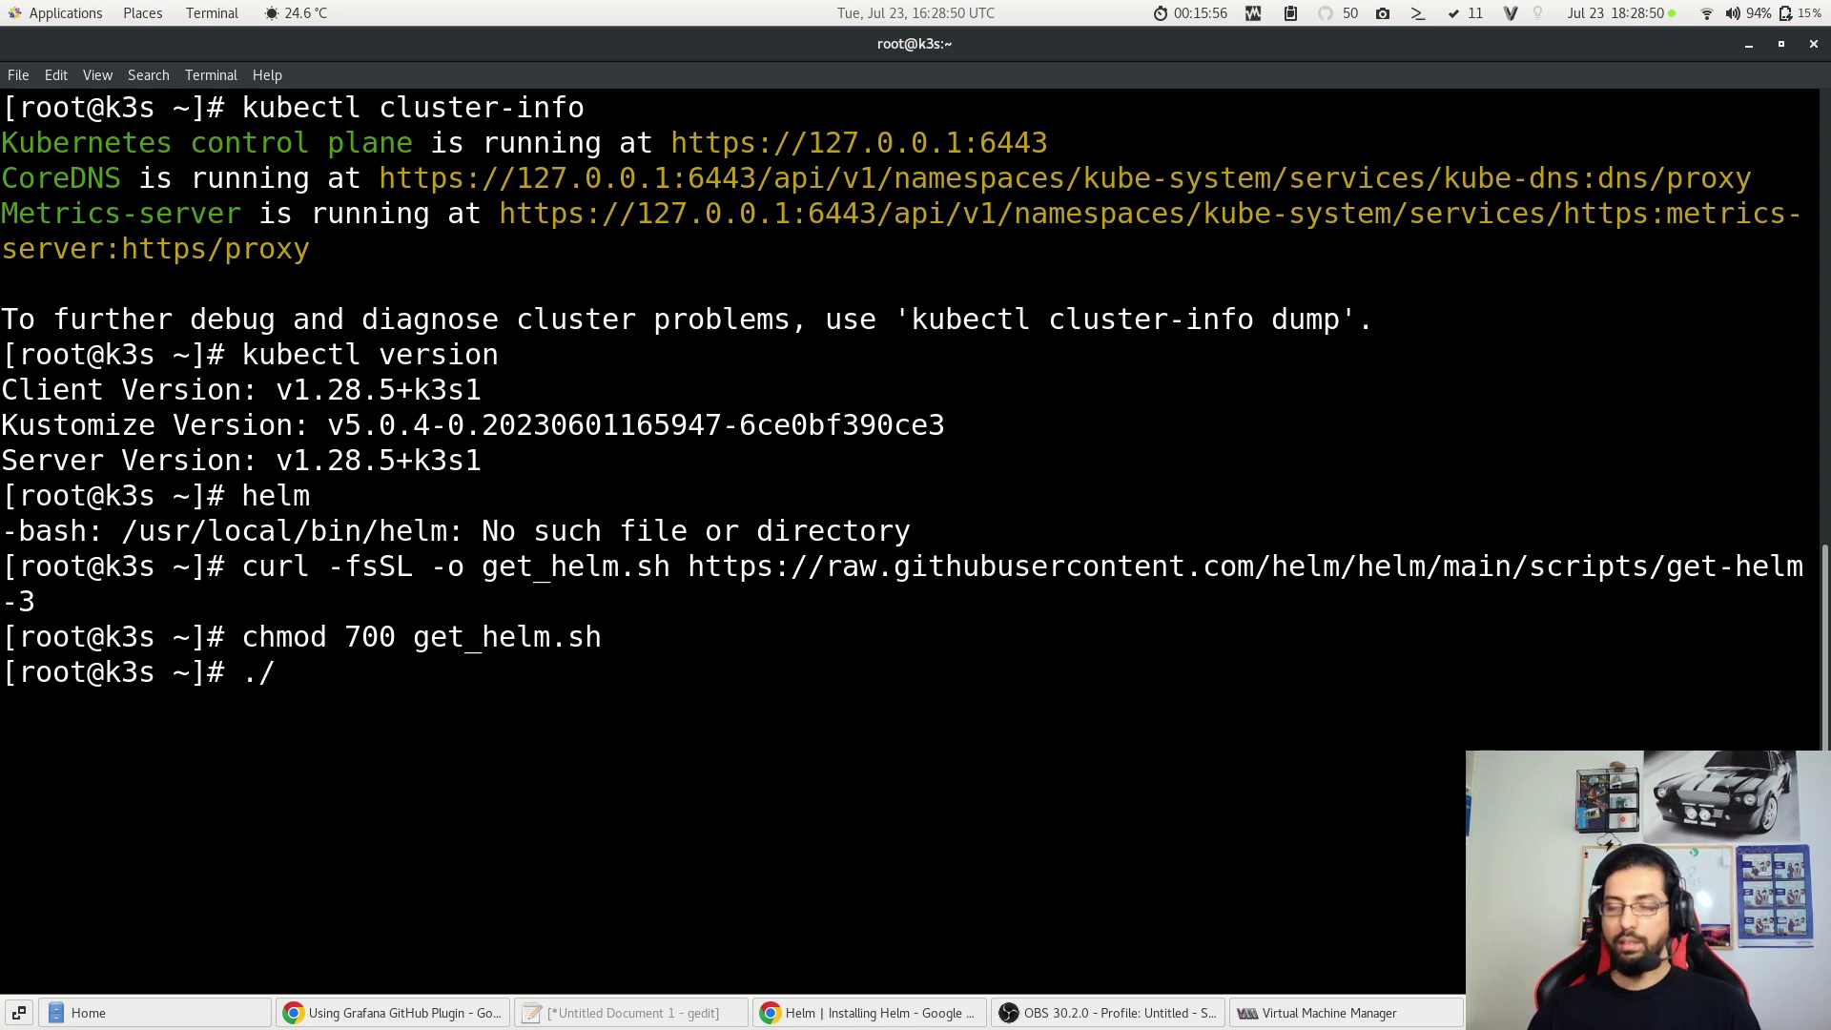
{"action": "type", "text": "ge"}
{"action": "key", "text": "Tab"}
{"action": "key", "text": "Return"}
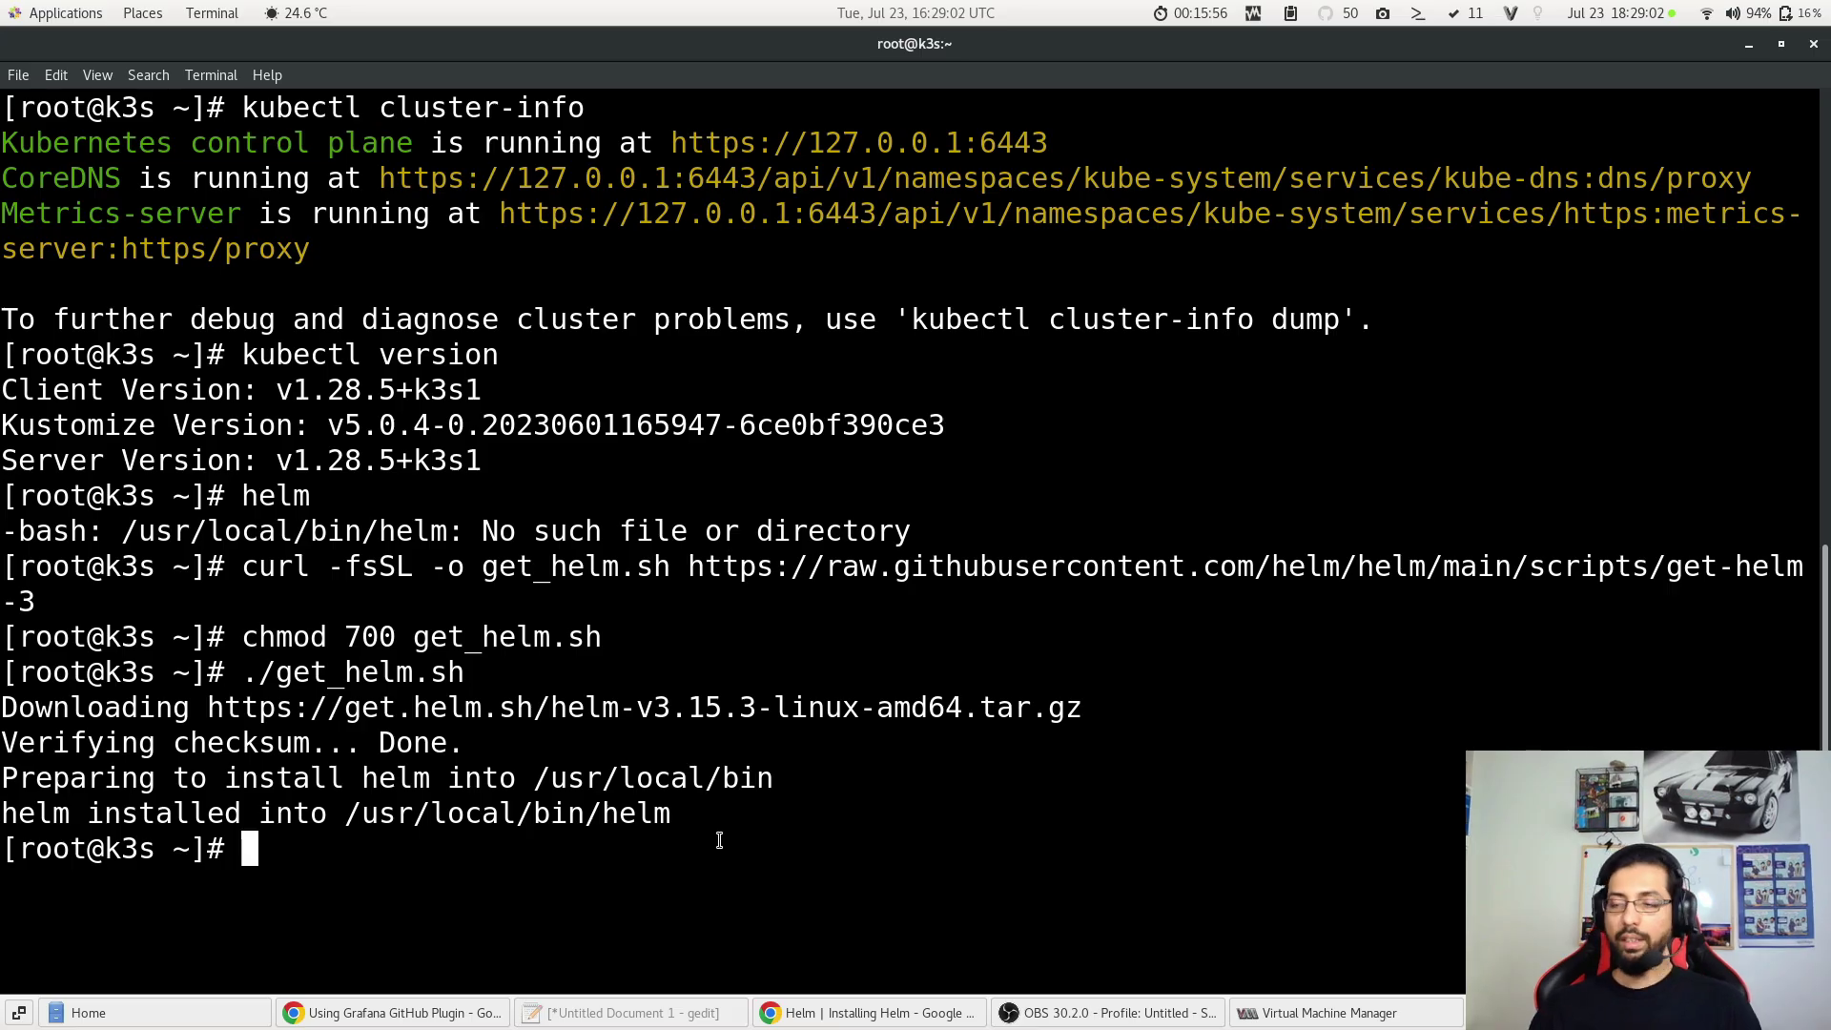
{"action": "type", "text": "helm"}
Step: Run helm to confirm it lists its commands, then return to the Helm docs
{"action": "key", "text": "Return"}
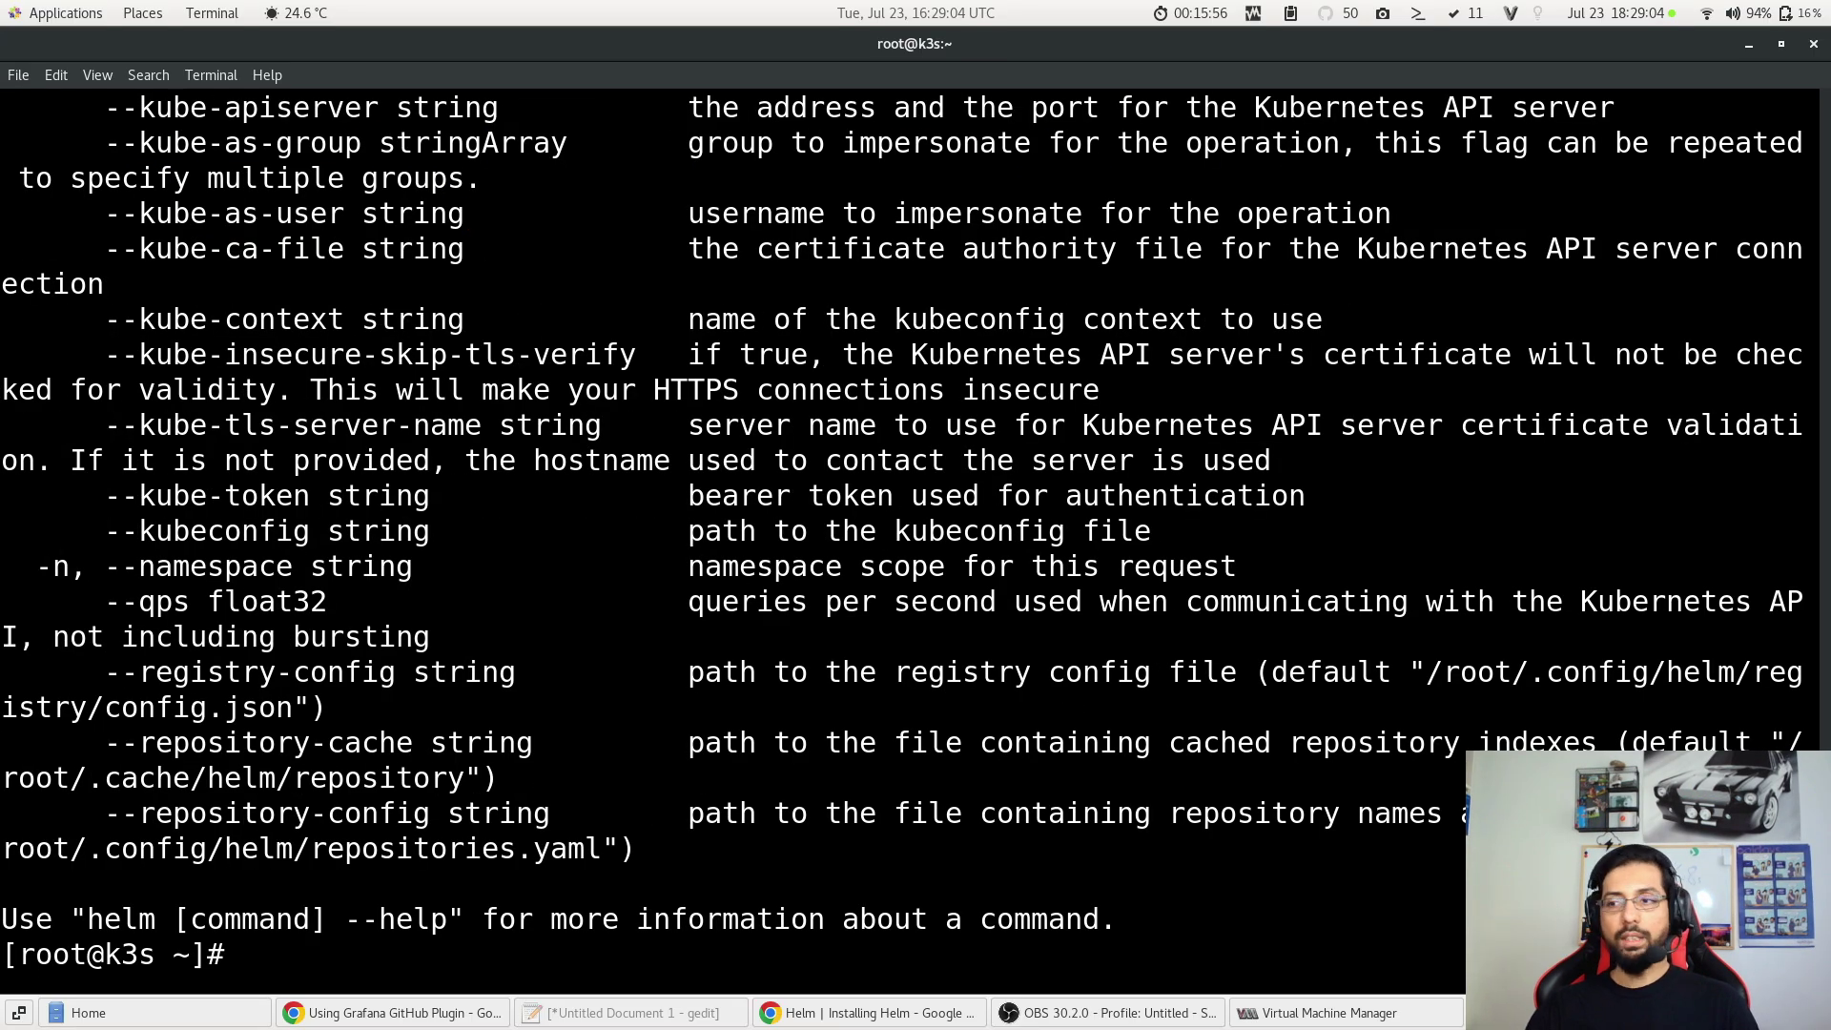
{"action": "scroll", "coordinate": [671, 643], "scroll_direction": "up", "scroll_amount": 1}
{"action": "scroll", "coordinate": [671, 644], "scroll_direction": "up", "scroll_amount": 6}
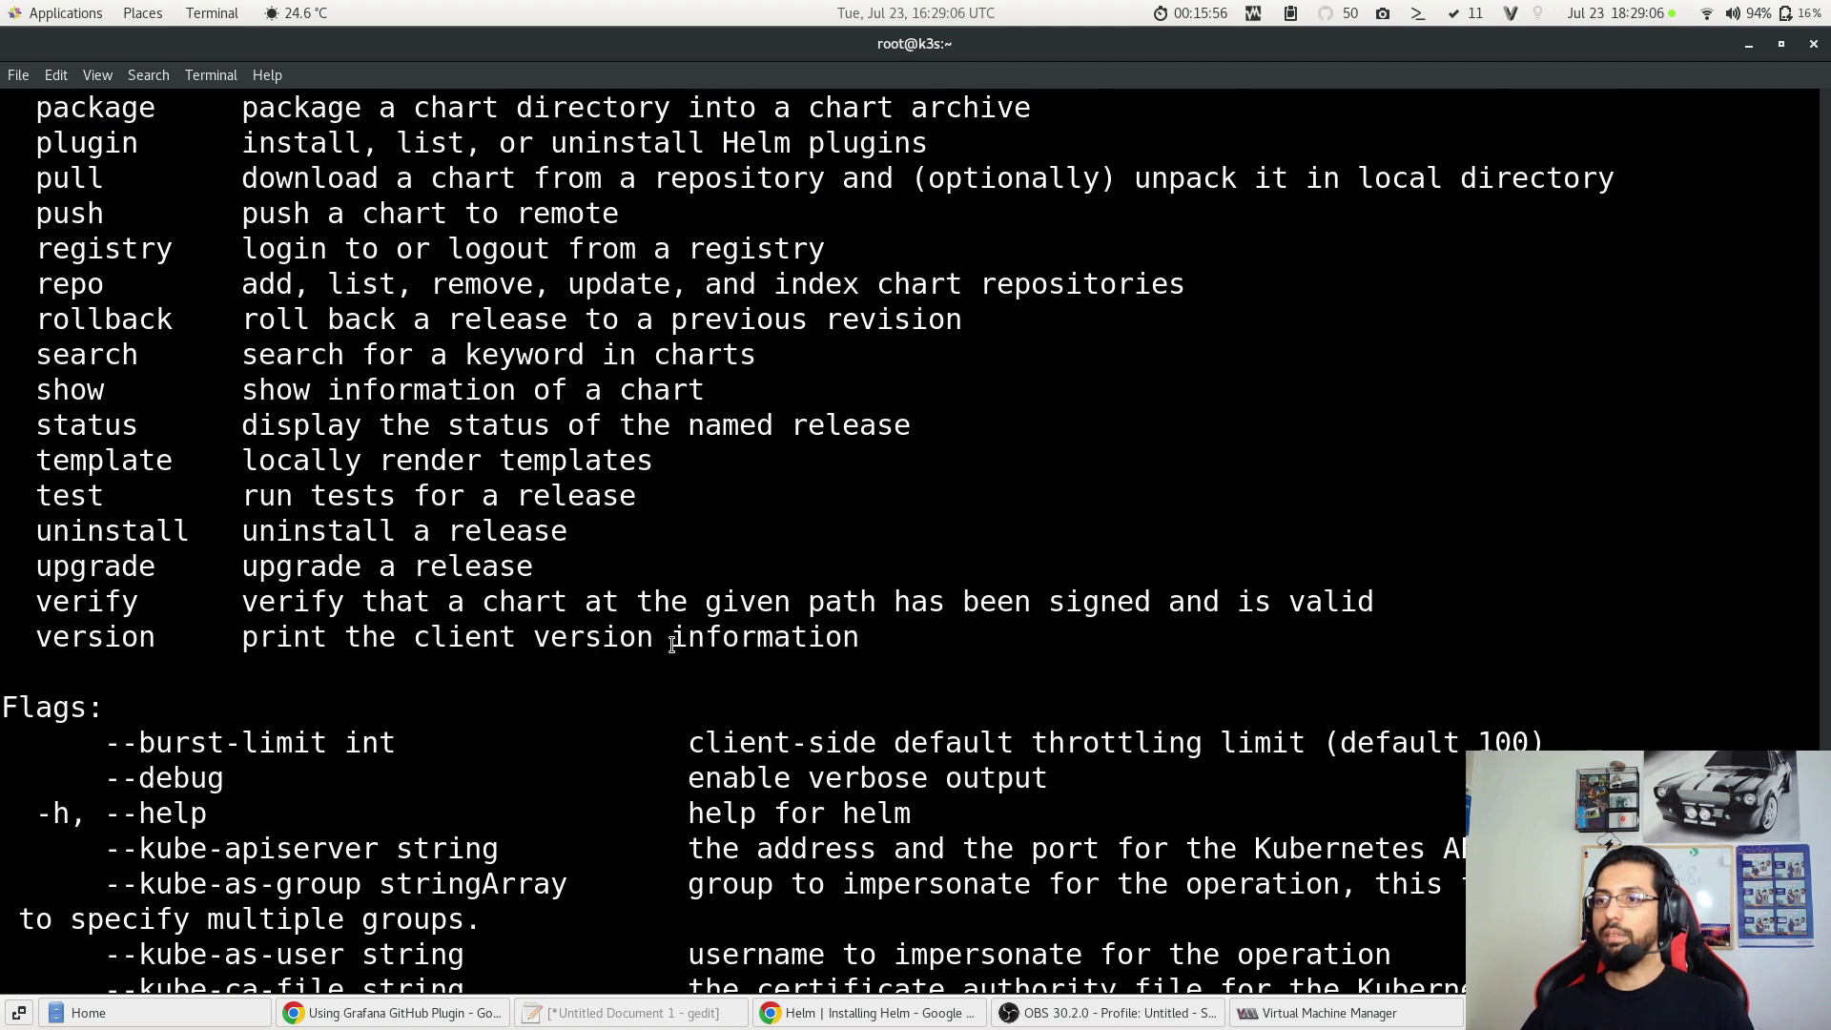
{"action": "scroll", "coordinate": [672, 645], "scroll_direction": "up", "scroll_amount": 4}
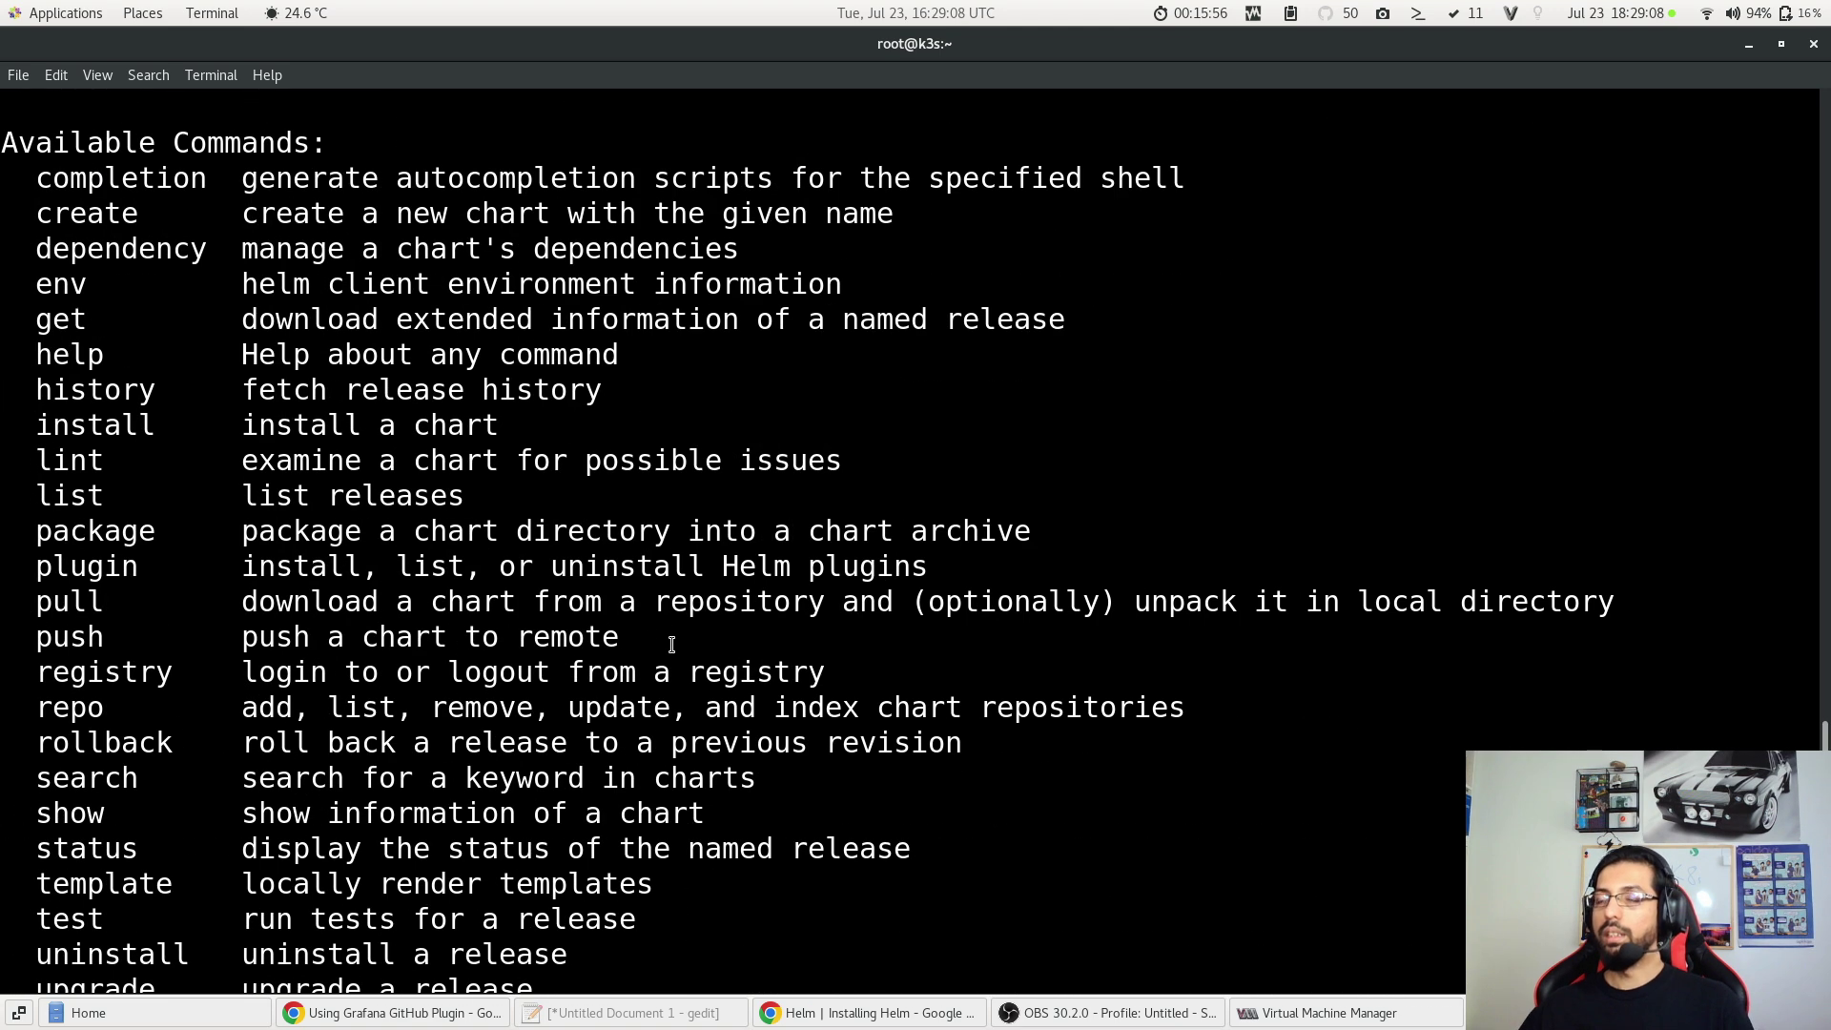
{"action": "key", "text": "alt+Tab"}
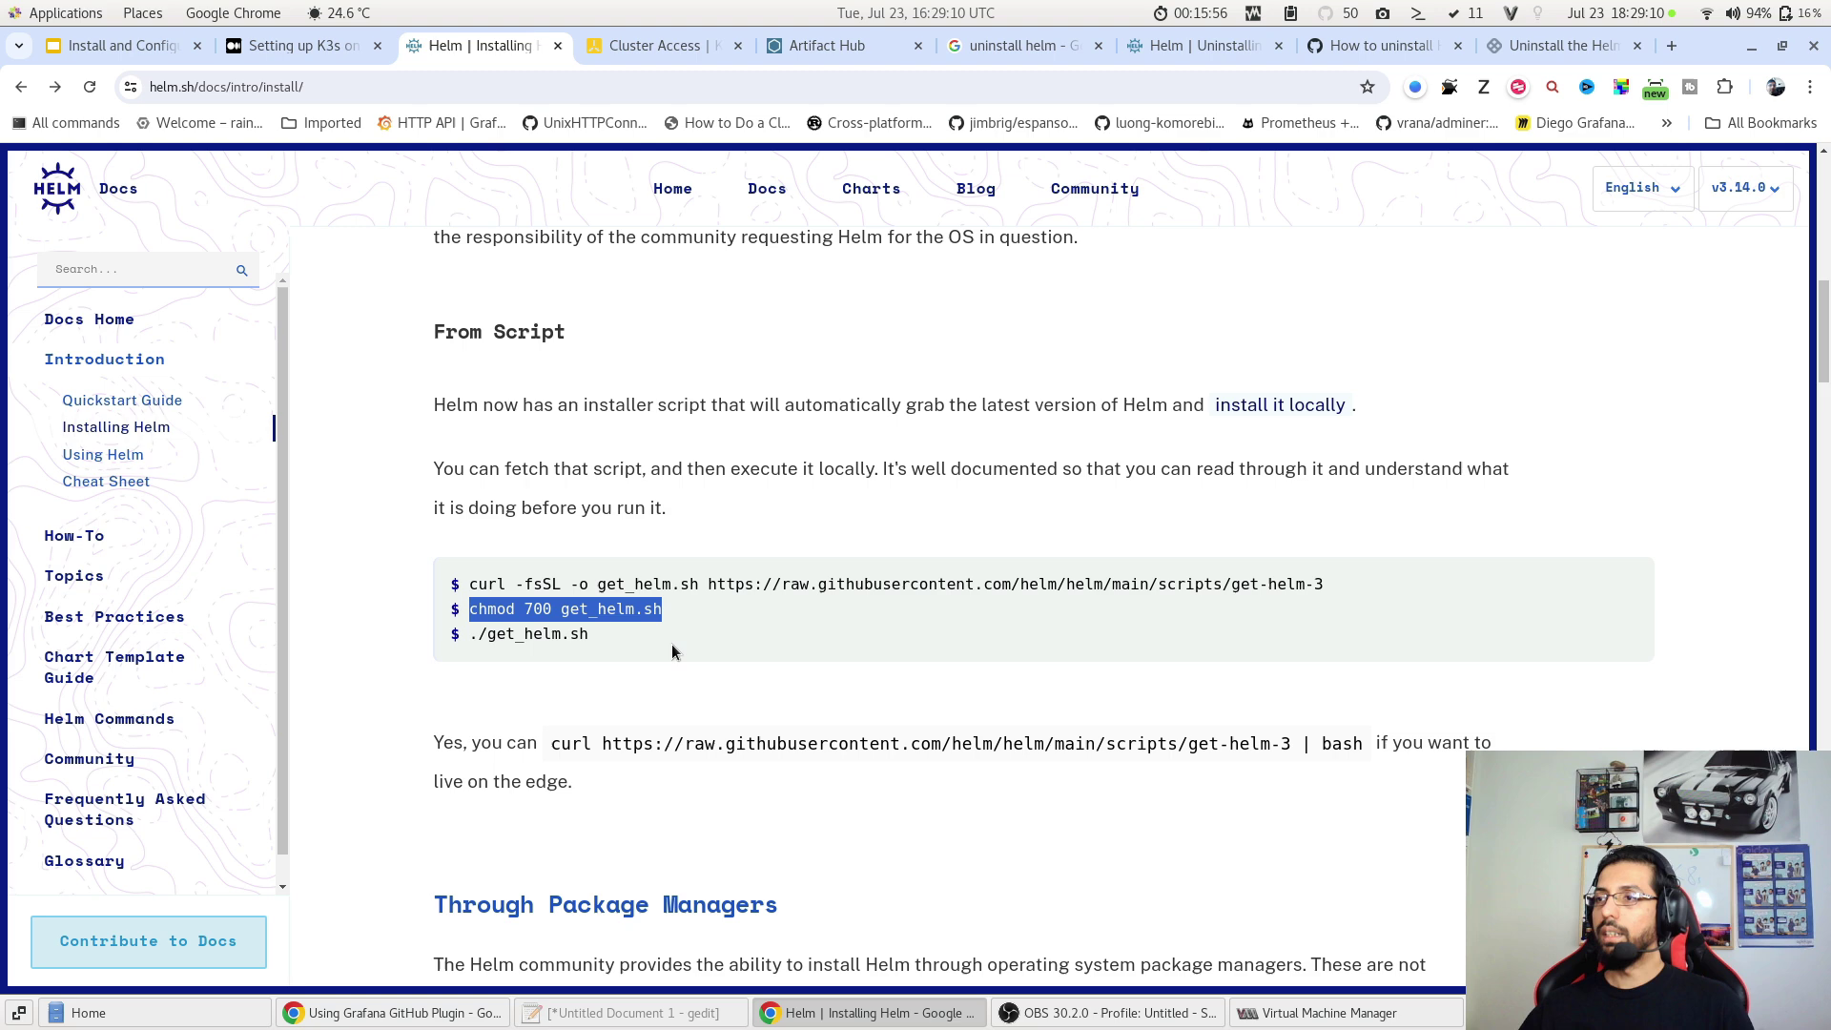
Step: Copy the export KUBECONFIG line from the K3s Cluster Access page and switch to the terminal
{"action": "left_click", "coordinate": [622, 54]}
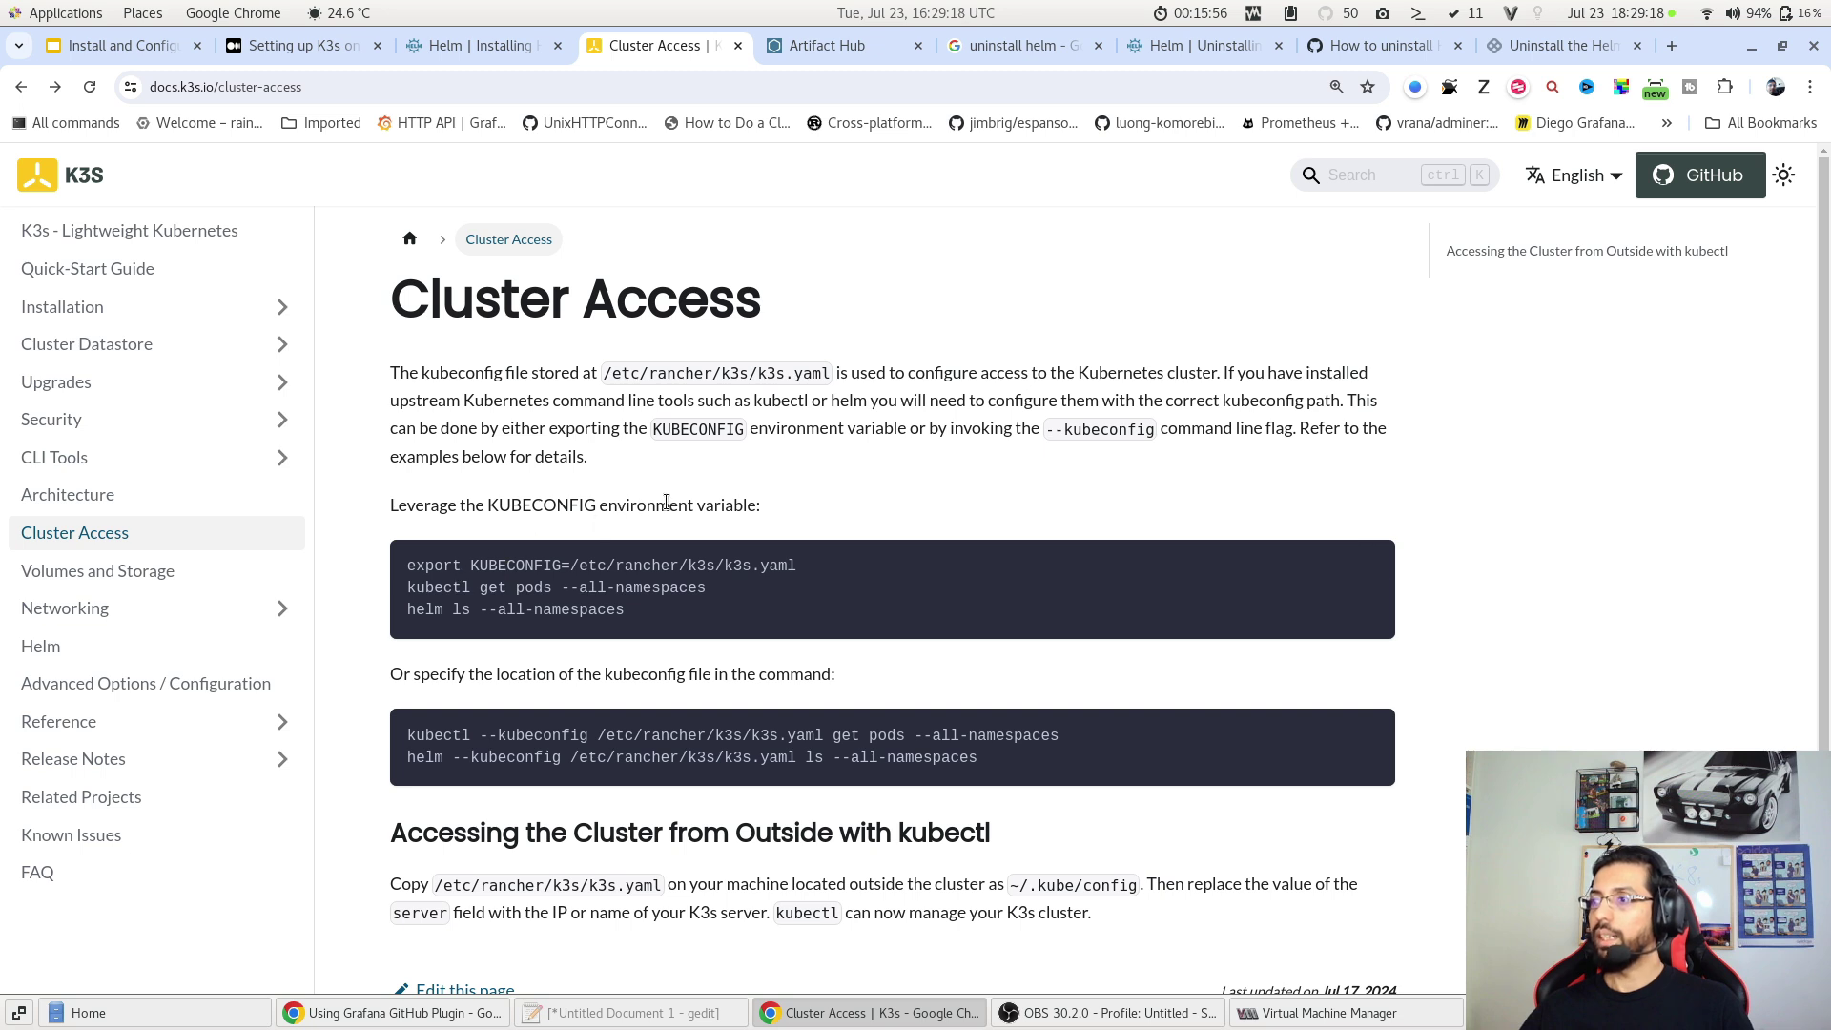
{"action": "mouse_move", "coordinate": [600, 588]}
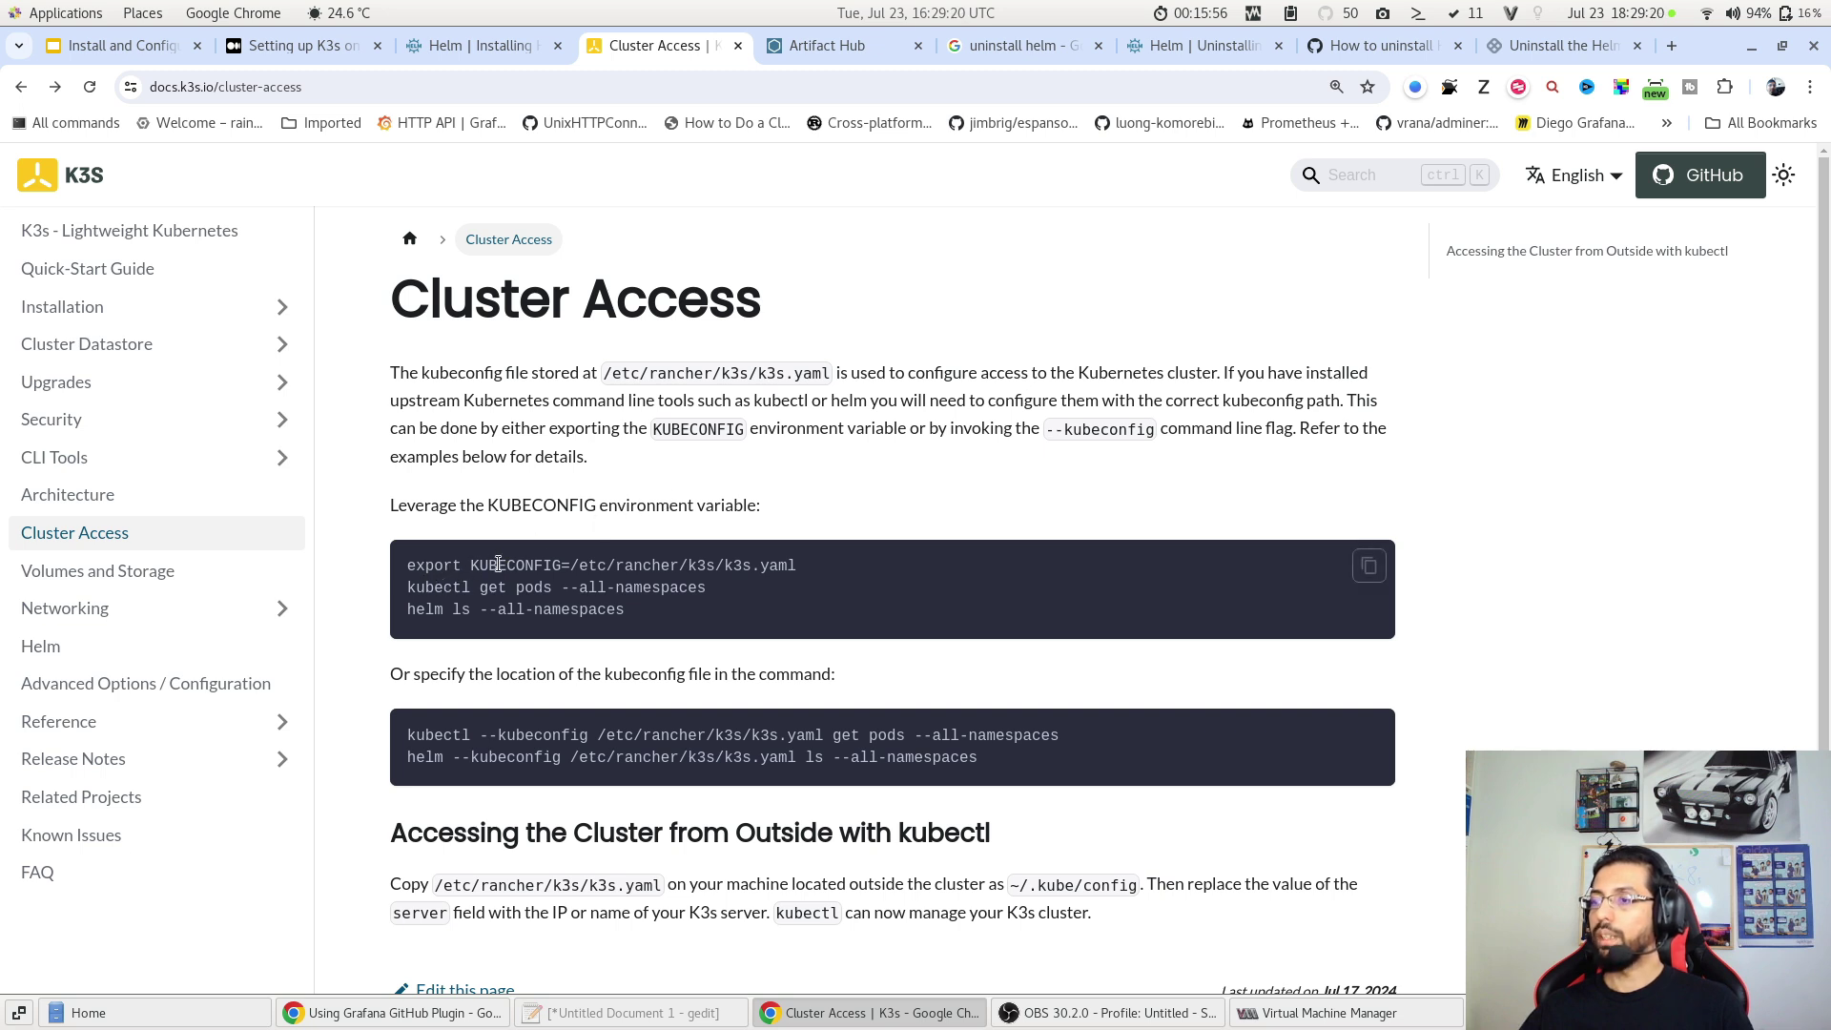
{"action": "double_click", "coordinate": [501, 564]}
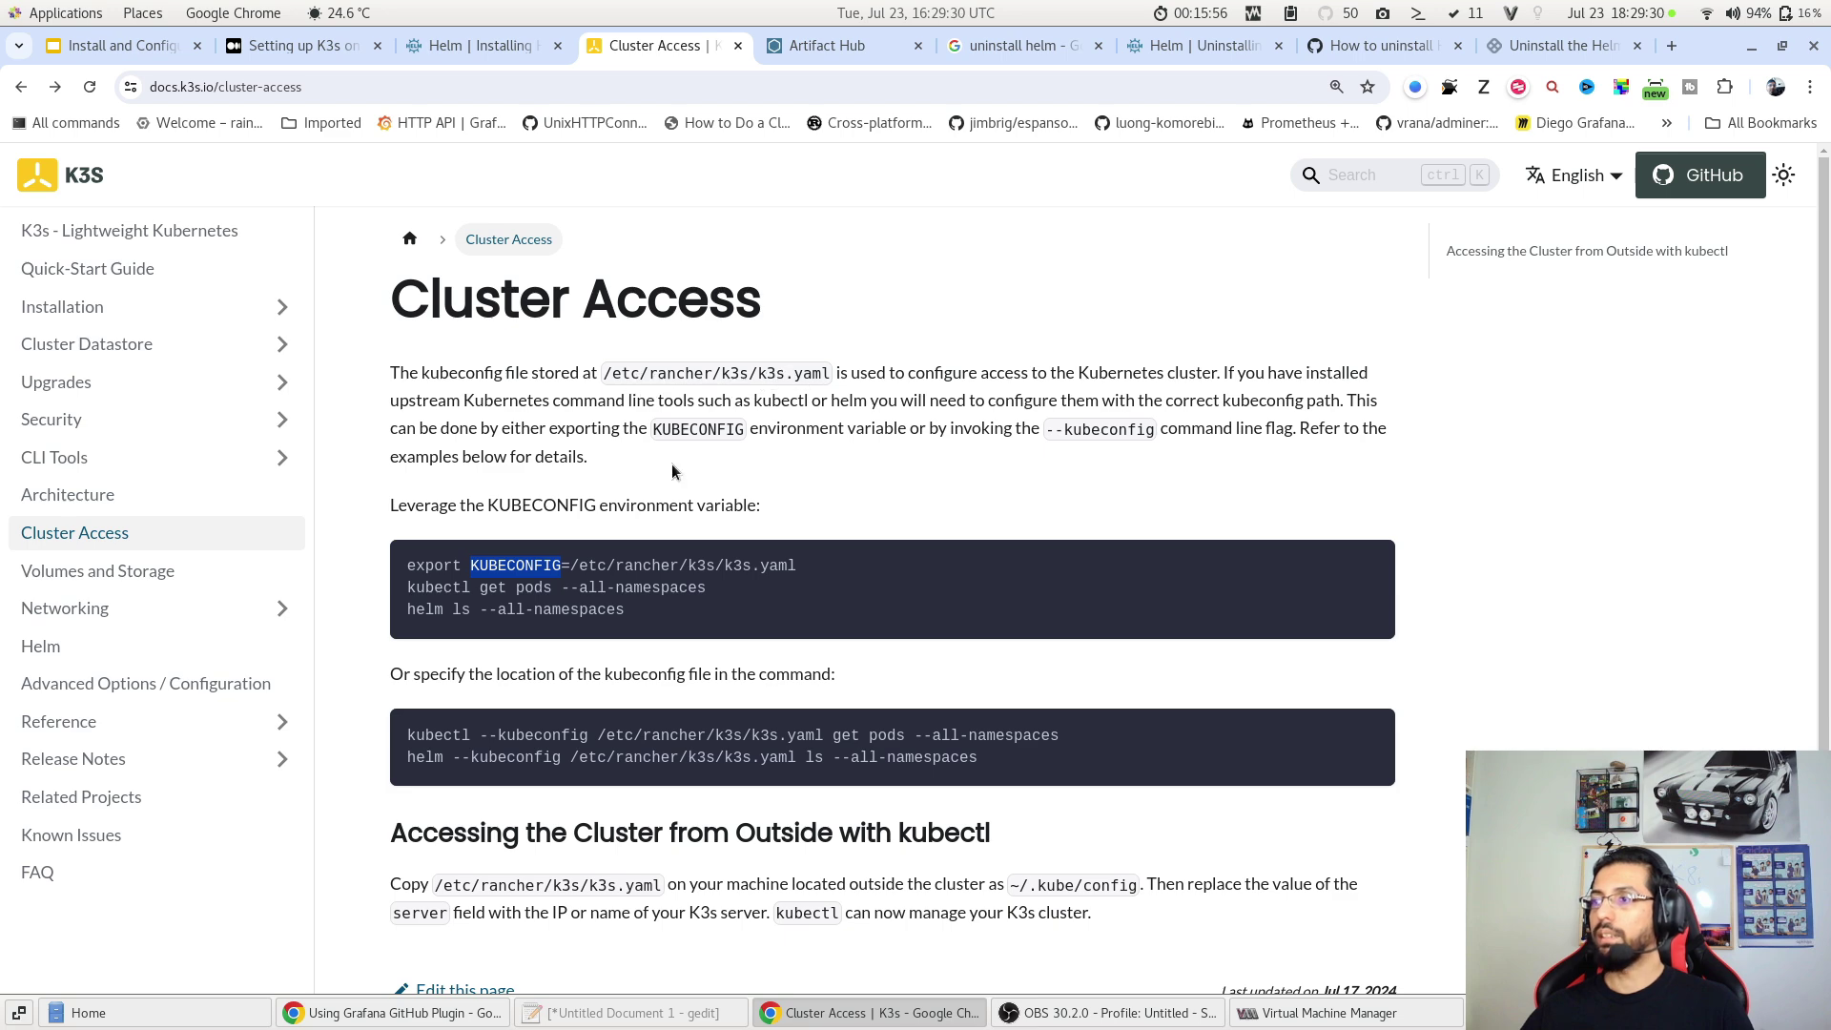
{"action": "left_click_drag", "start_coordinate": [801, 564], "coordinate": [413, 563]}
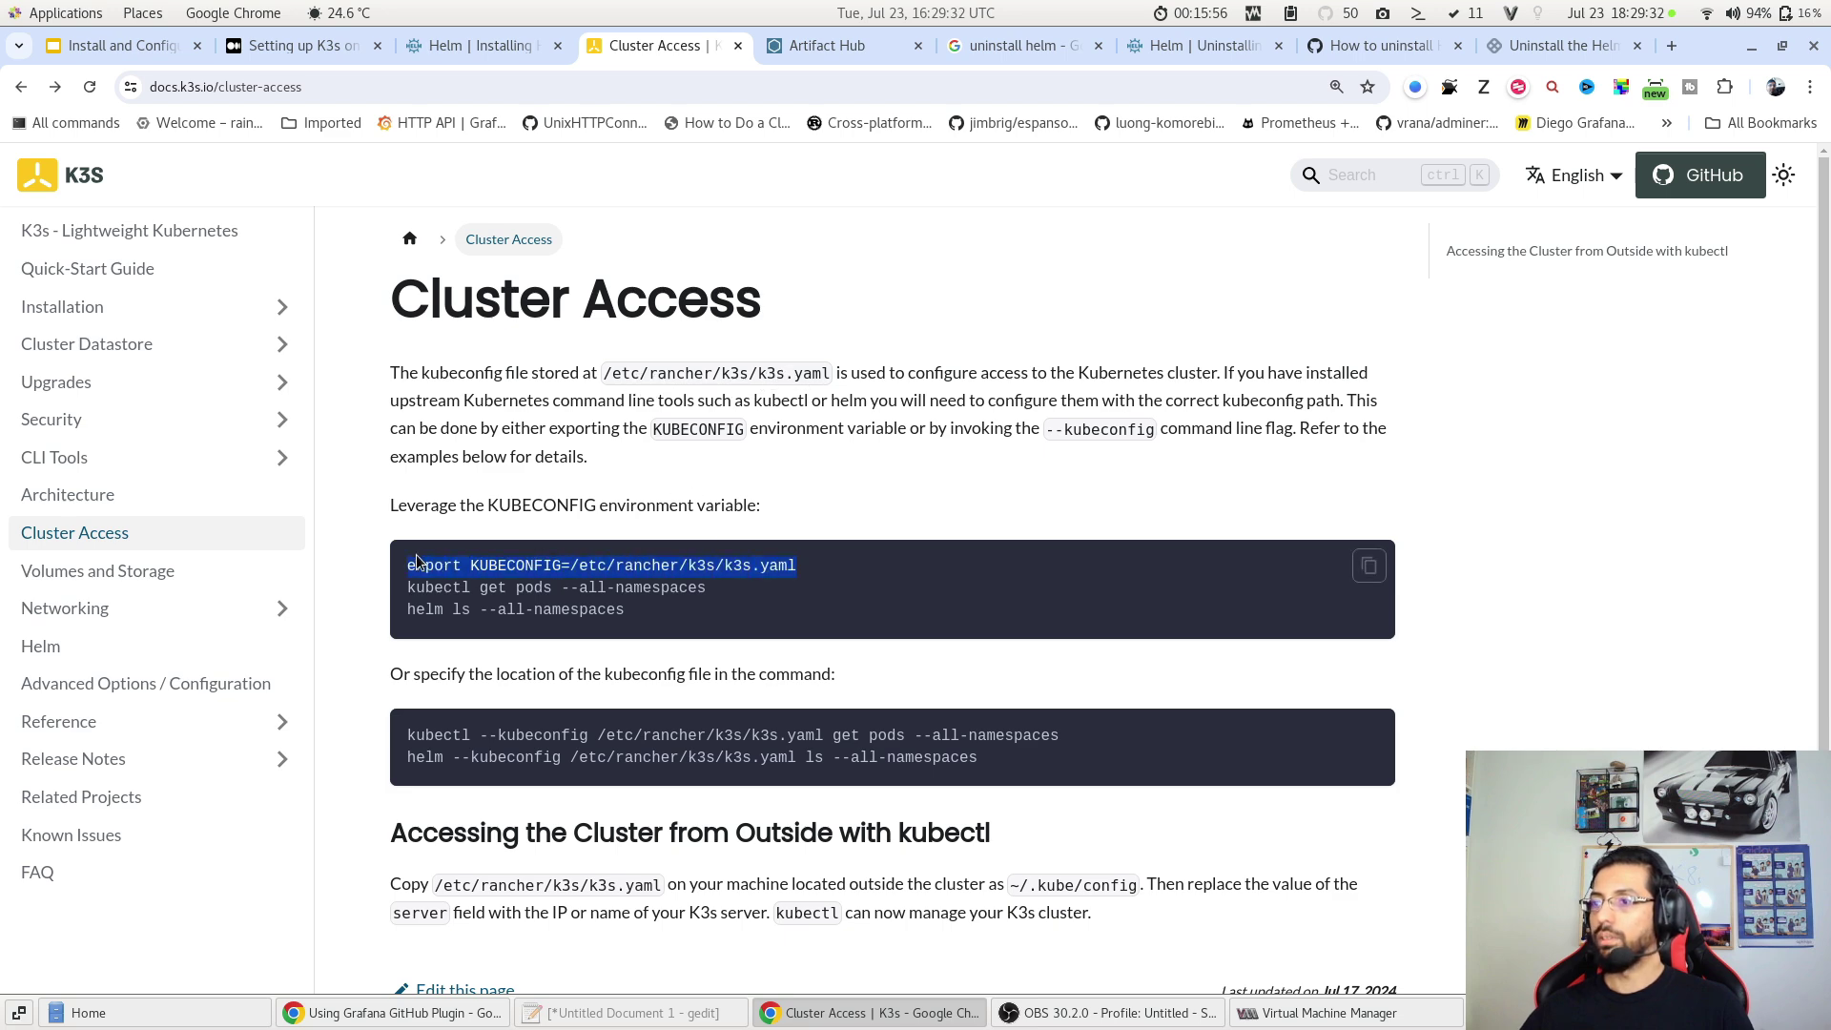
{"action": "right_click", "coordinate": [472, 566]}
{"action": "left_click", "coordinate": [515, 584]}
{"action": "key", "text": "alt+Tab"}
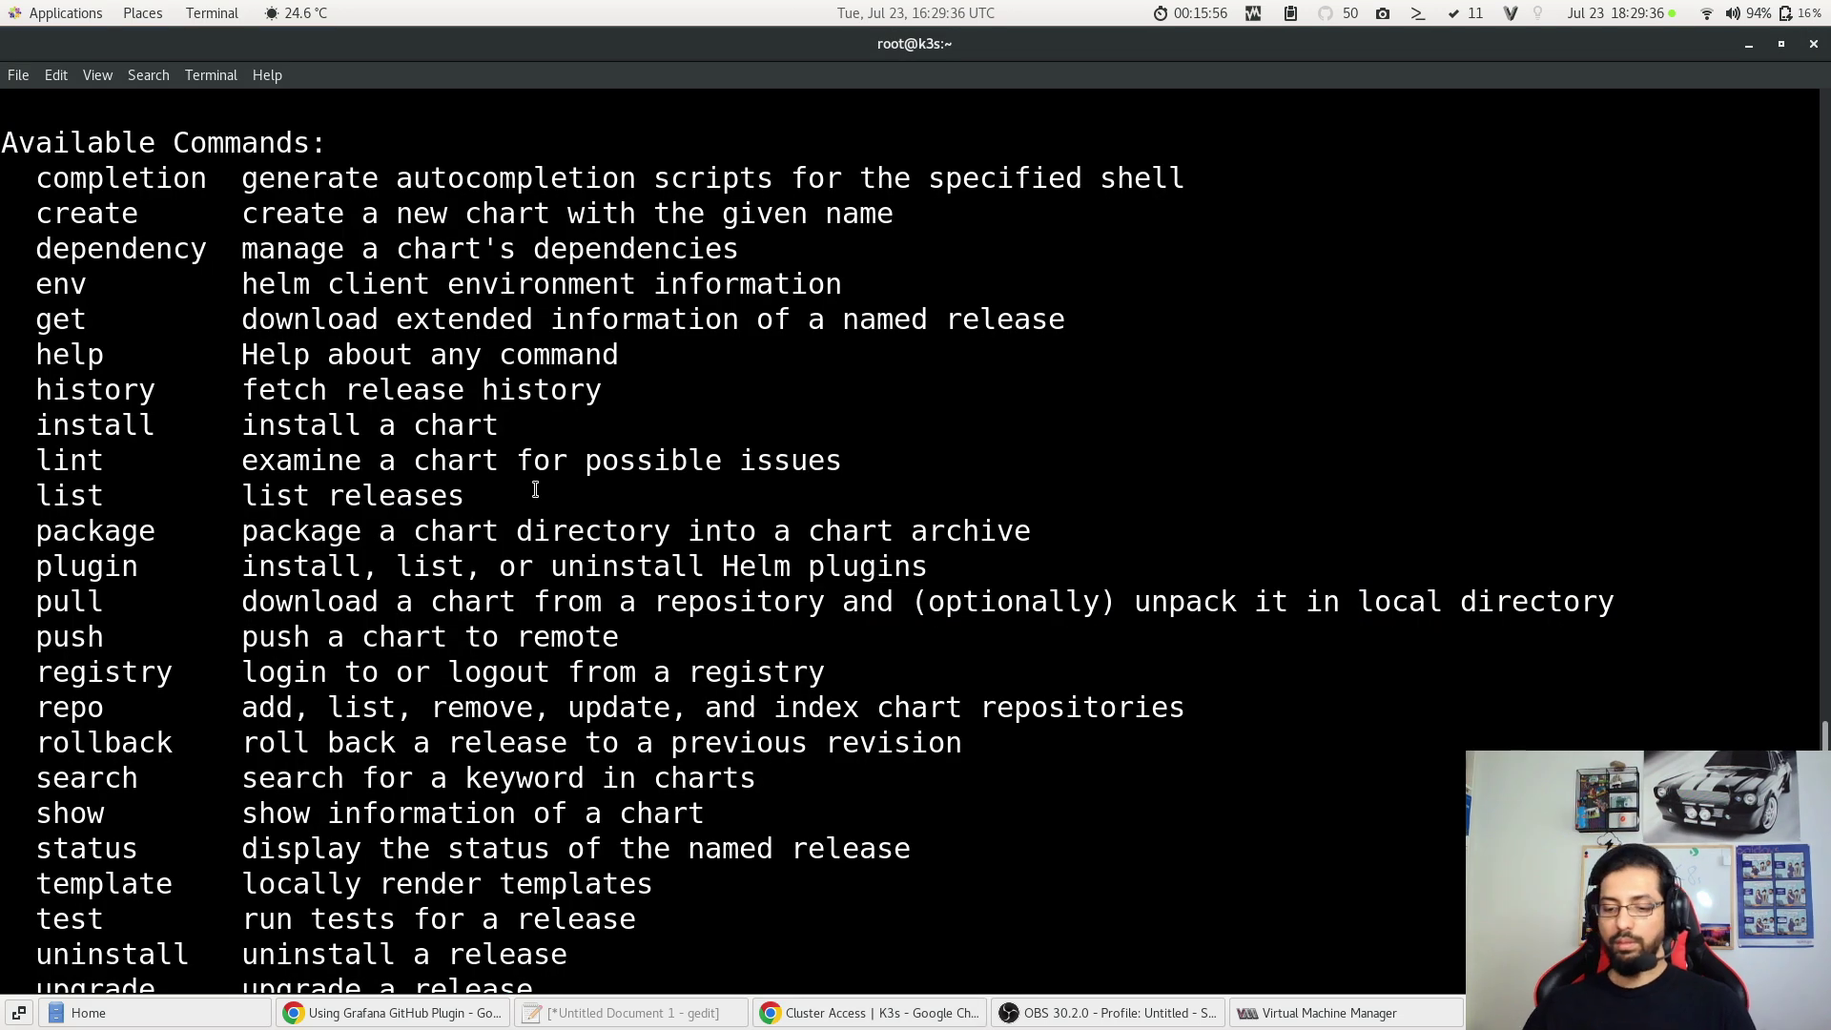
{"action": "type", "text": "clear"}
Step: Clear the screen and export KUBECONFIG=/etc/rancher/k3s/k3s.yaml
{"action": "key", "text": "Return"}
{"action": "key", "text": "ctrl+shift+v"}
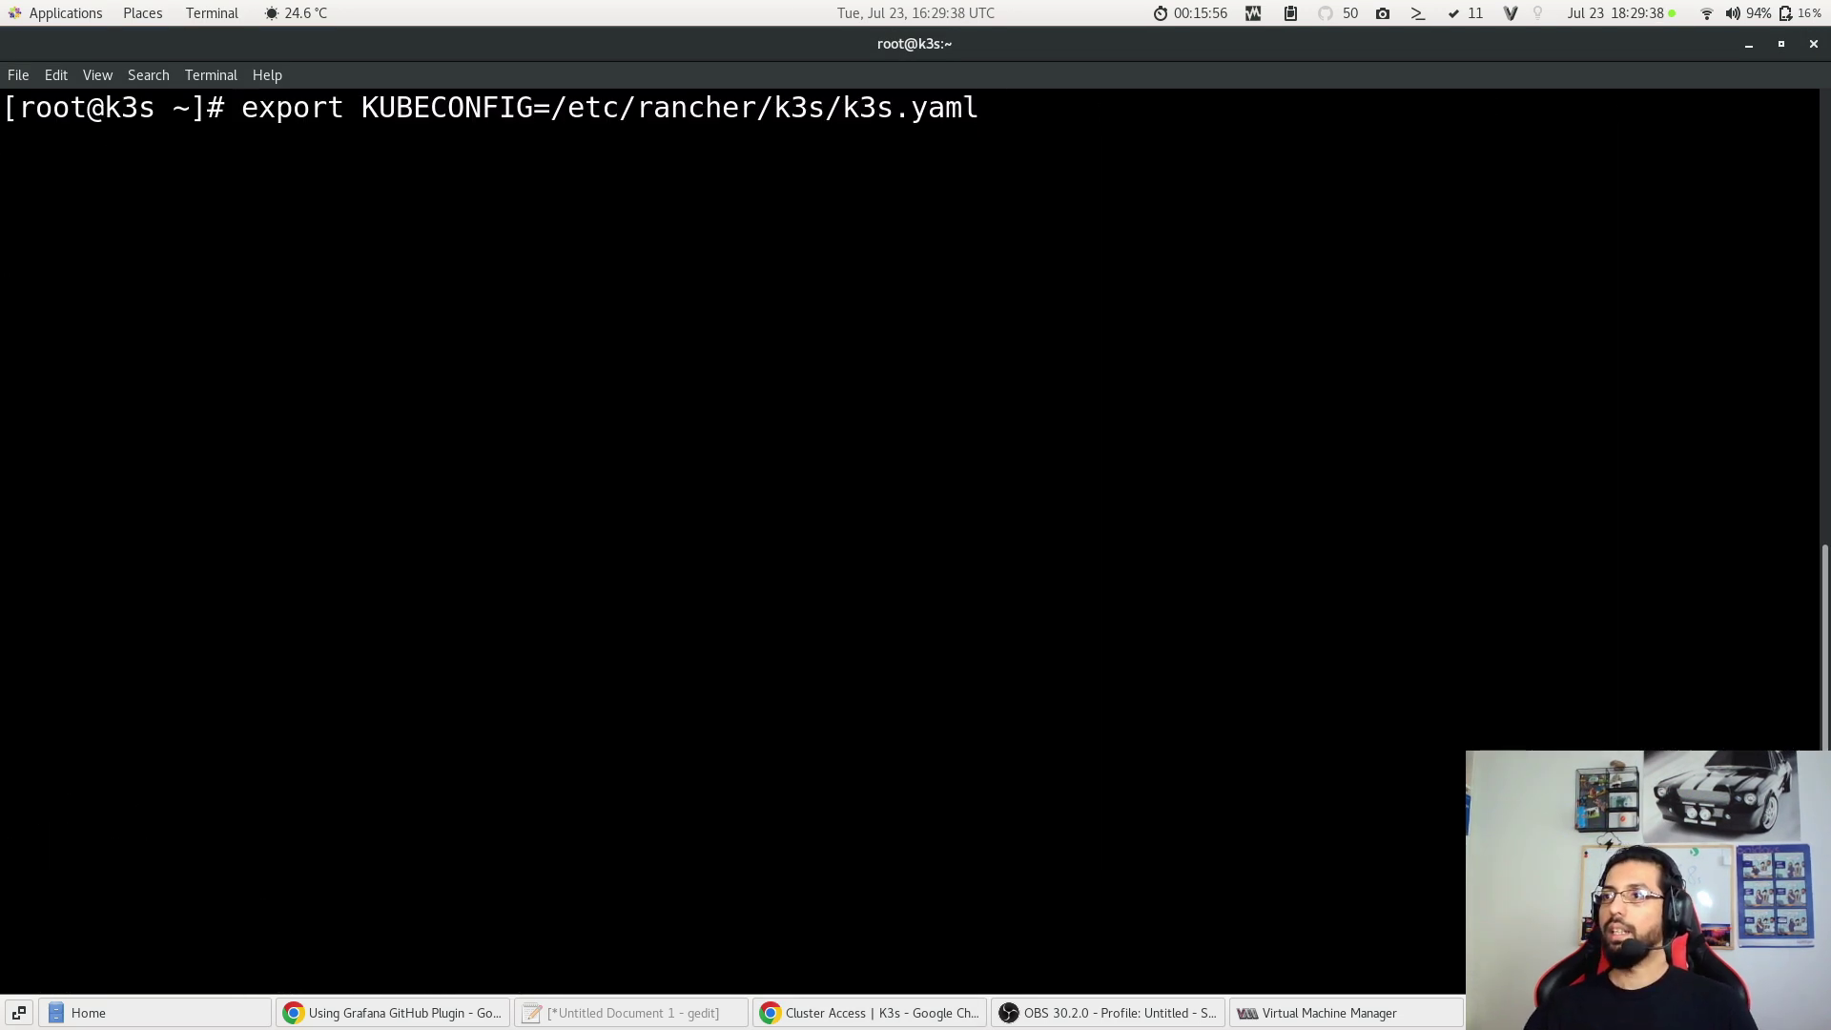
{"action": "key", "text": "Return"}
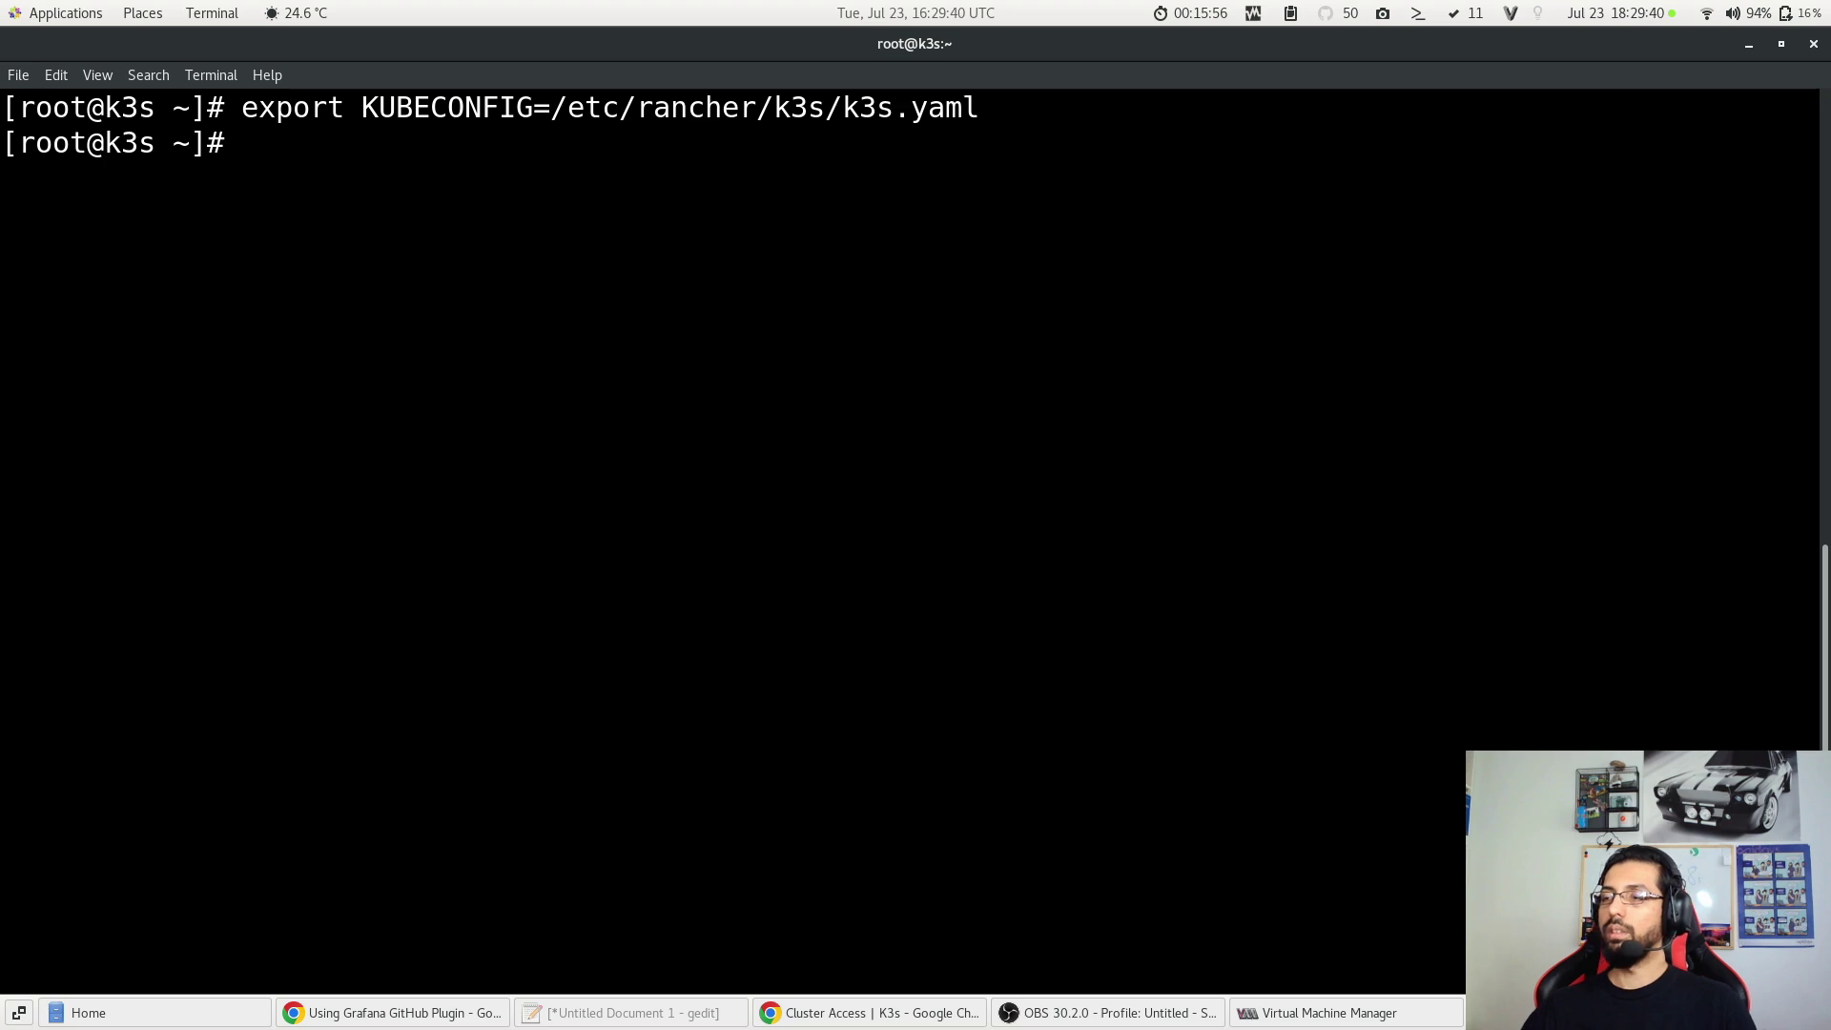
Step: Run kubectl get pods --all-namespaces copied from the docs, listing the kube-system pods
{"action": "key", "text": "alt+Tab"}
{"action": "left_click_drag", "start_coordinate": [408, 586], "coordinate": [708, 590]}
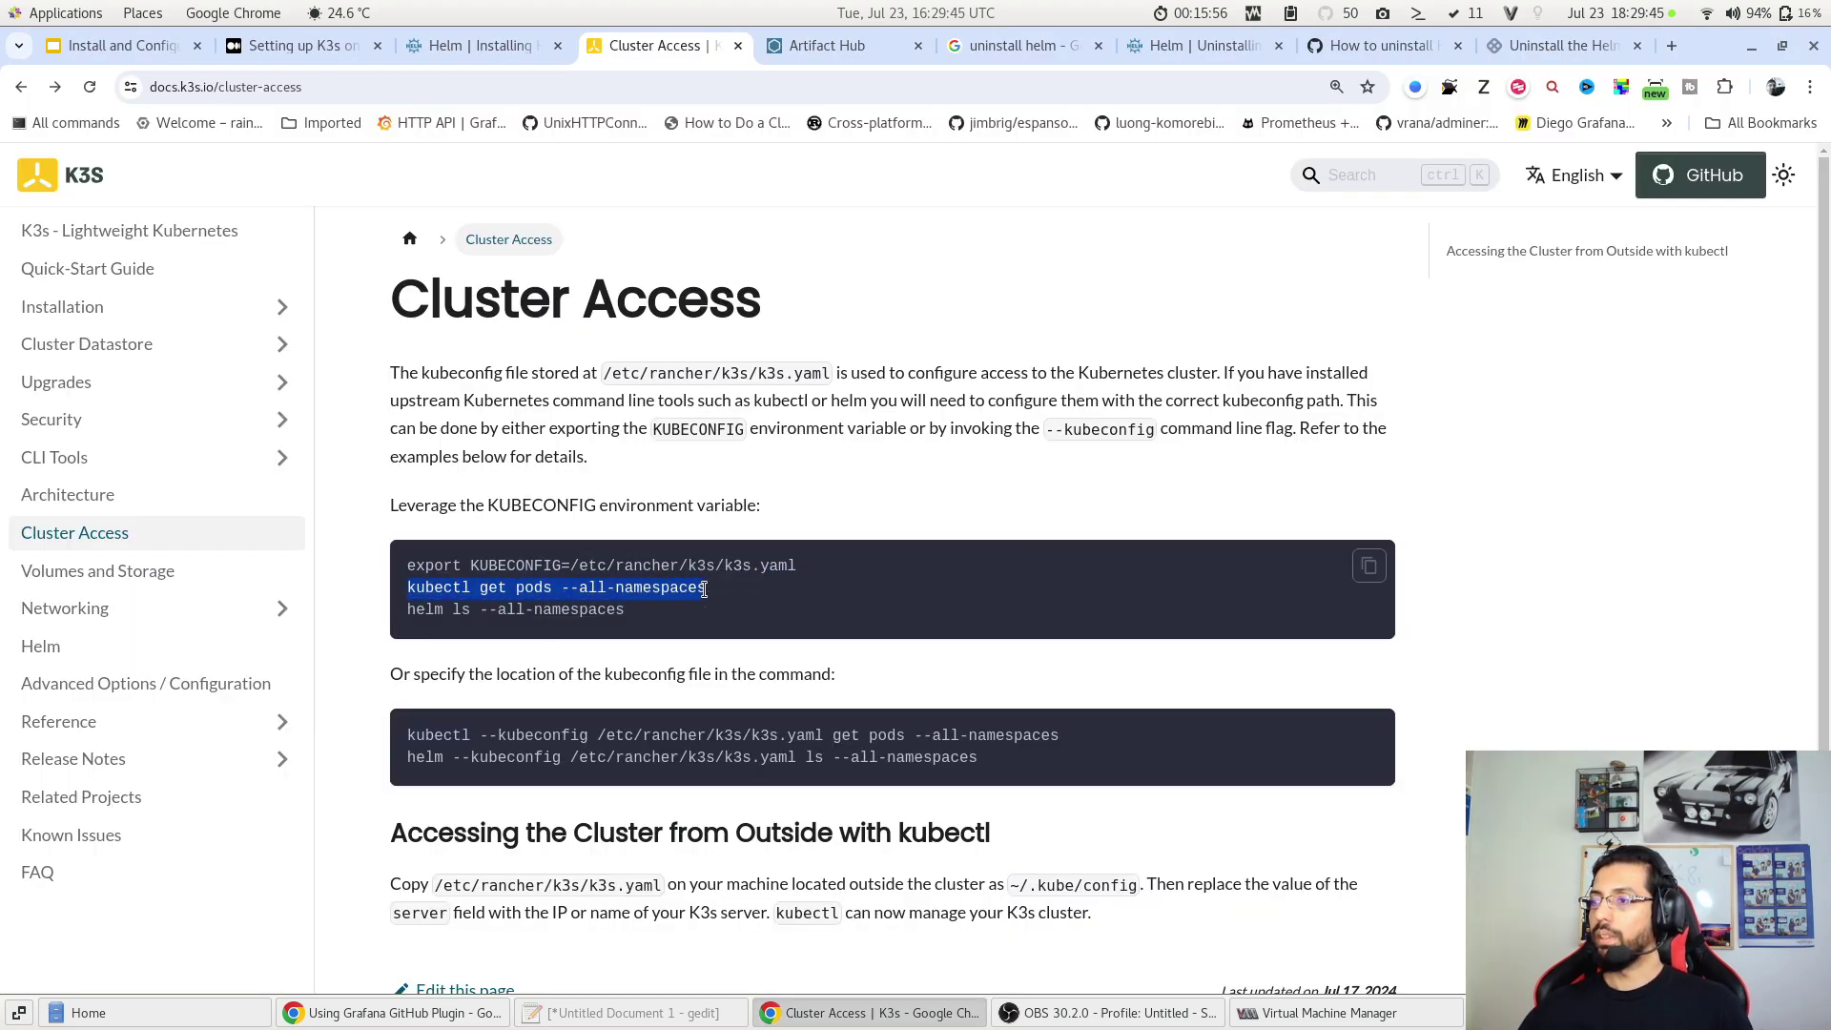
{"action": "key", "text": "alt+Tab"}
{"action": "key", "text": "ctrl+shift+v"}
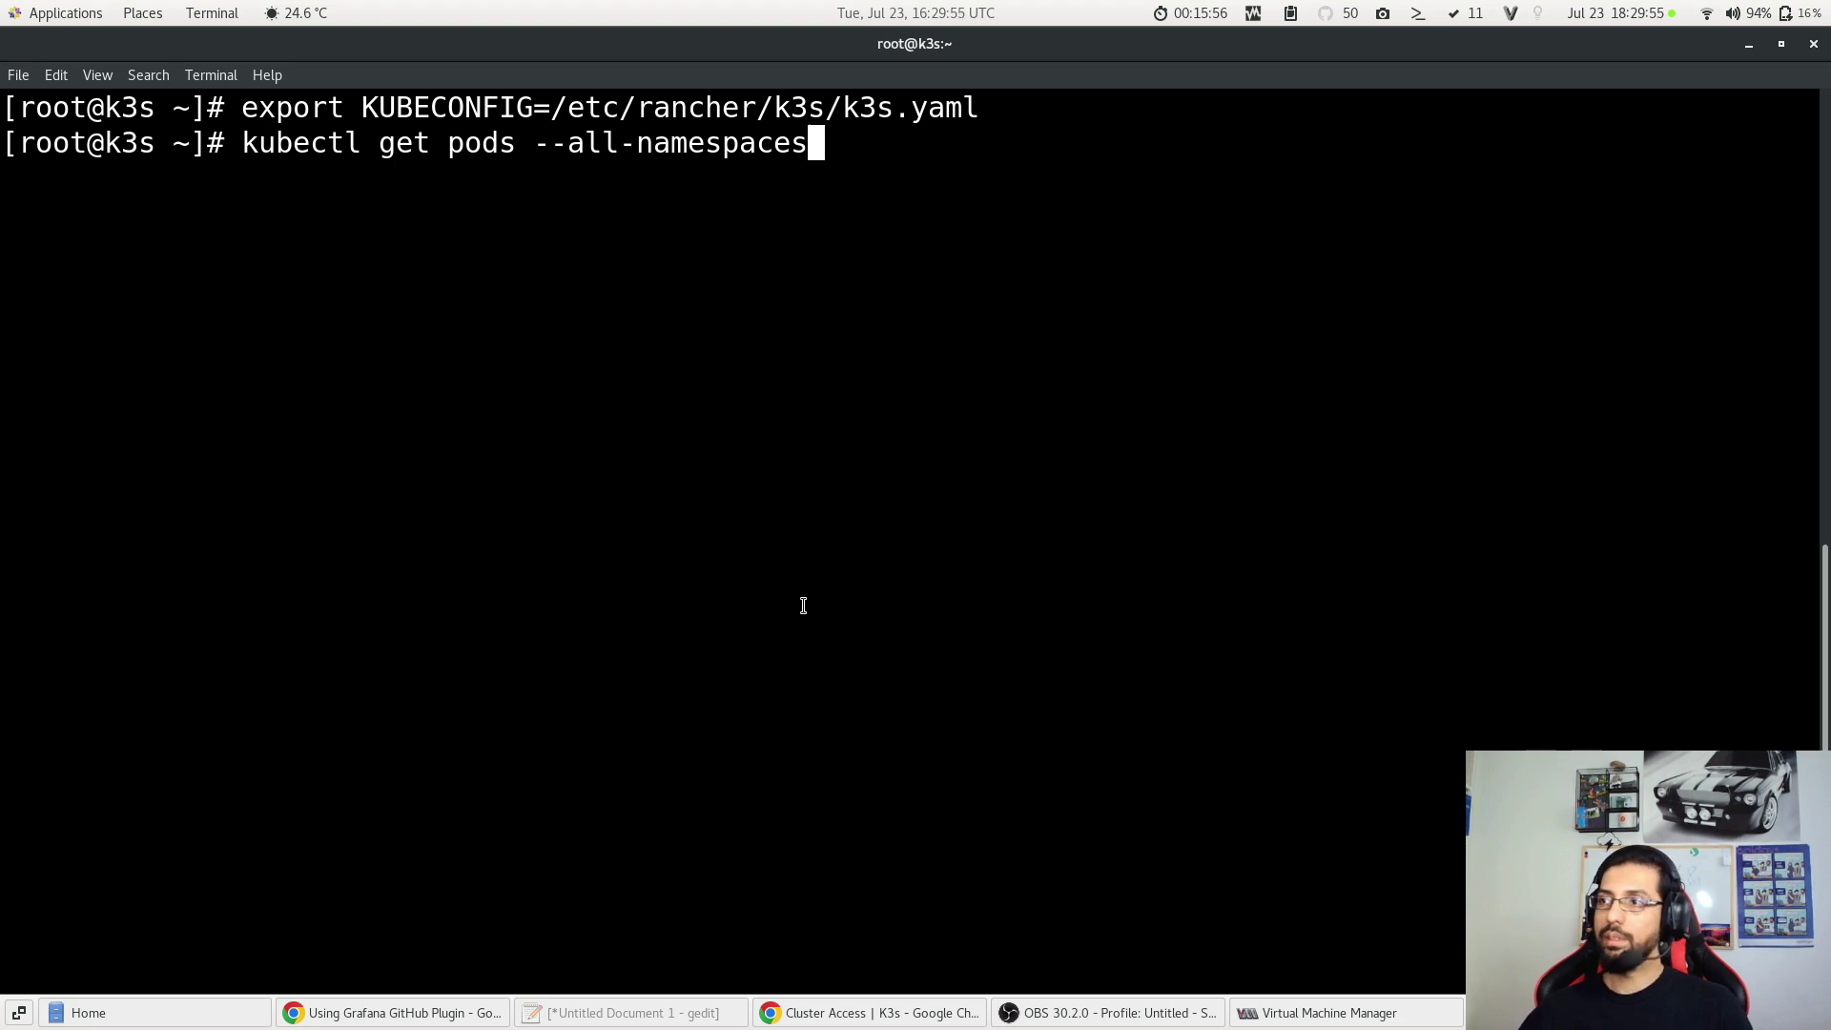
{"action": "key", "text": "Return"}
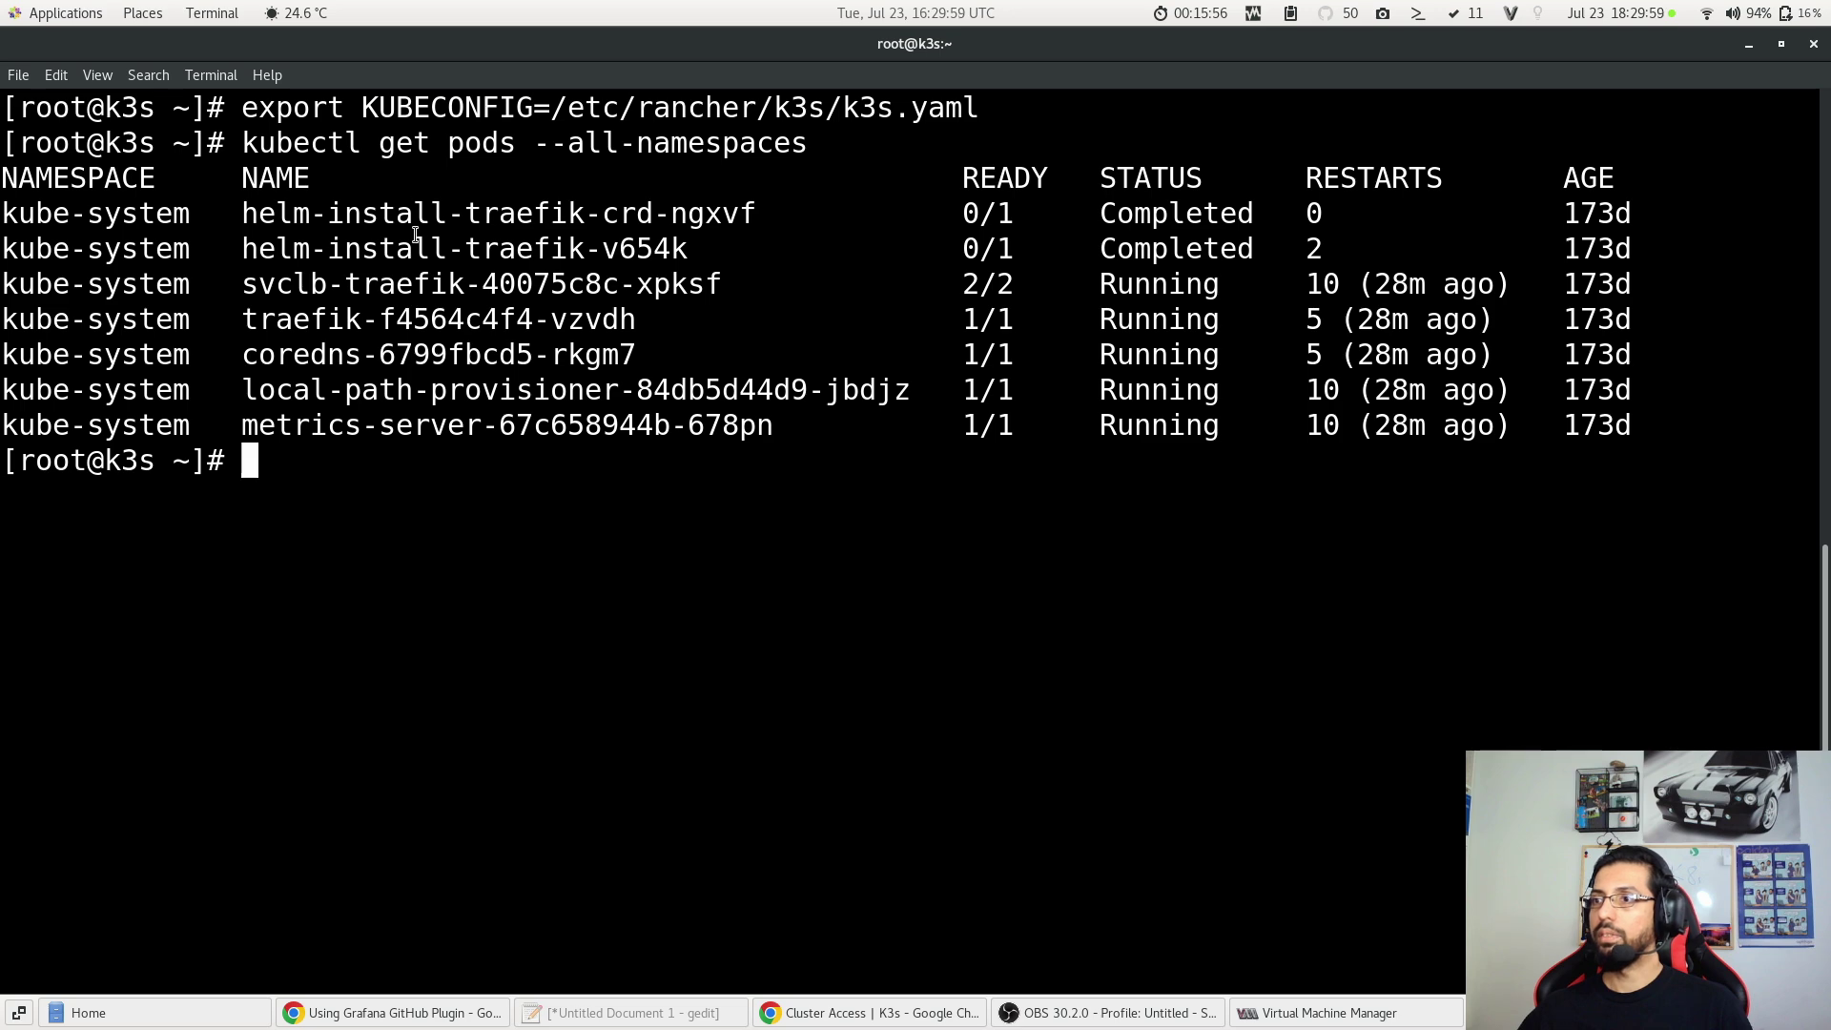
Step: Select the helm ls --all-namespaces line in the K3s Cluster Access docs
{"action": "key", "text": "alt+Tab"}
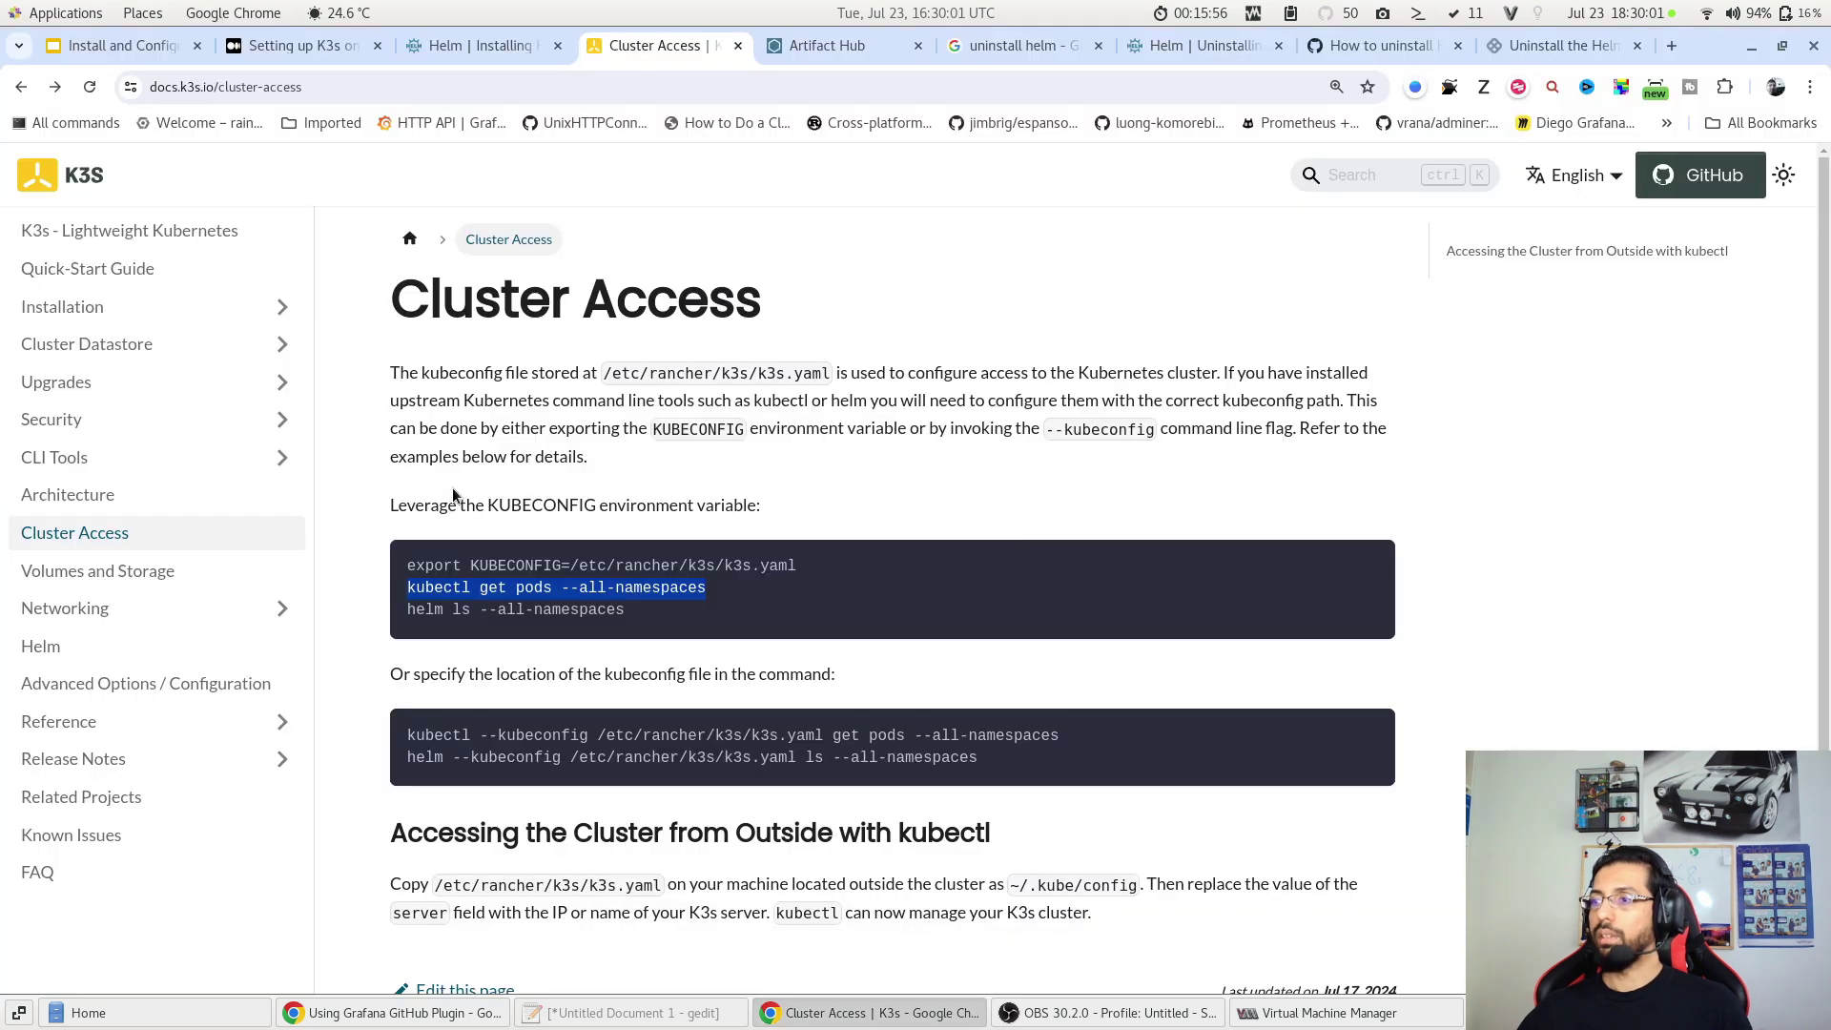
{"action": "left_click", "coordinate": [481, 586]}
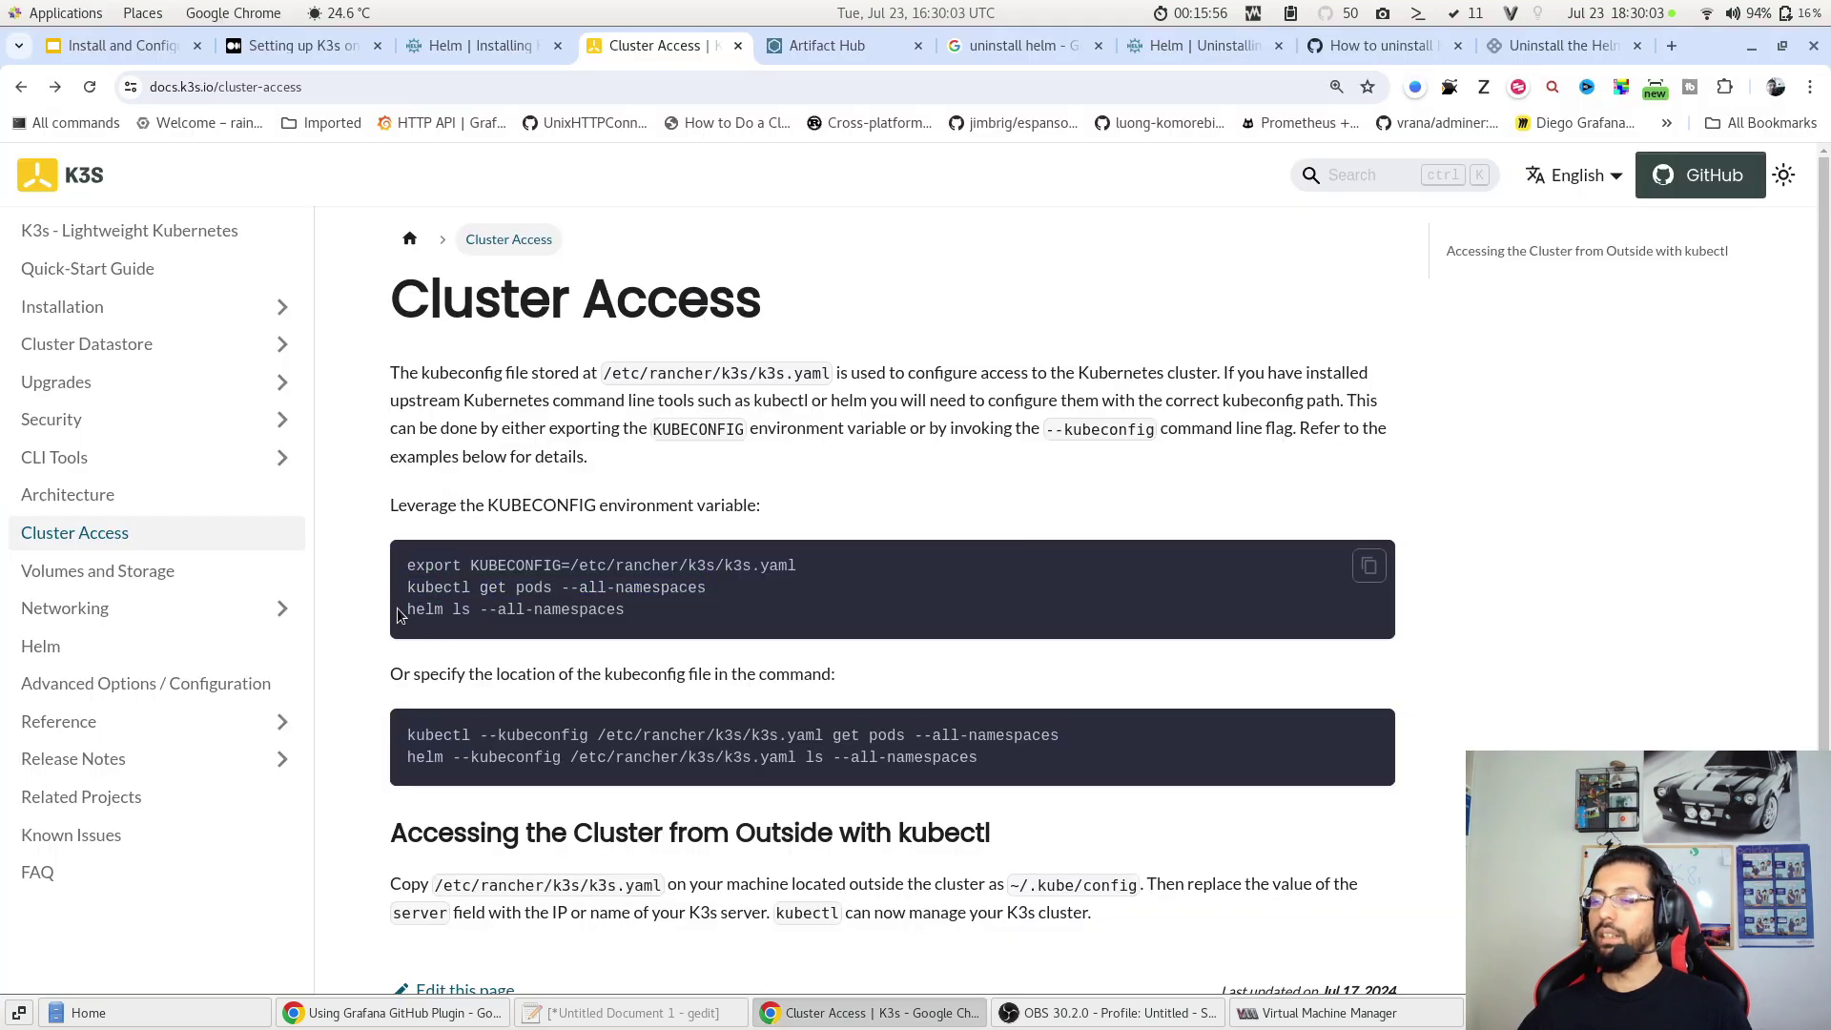
{"action": "left_click_drag", "start_coordinate": [400, 616], "coordinate": [628, 613]}
{"action": "key", "text": "ctrl+c"}
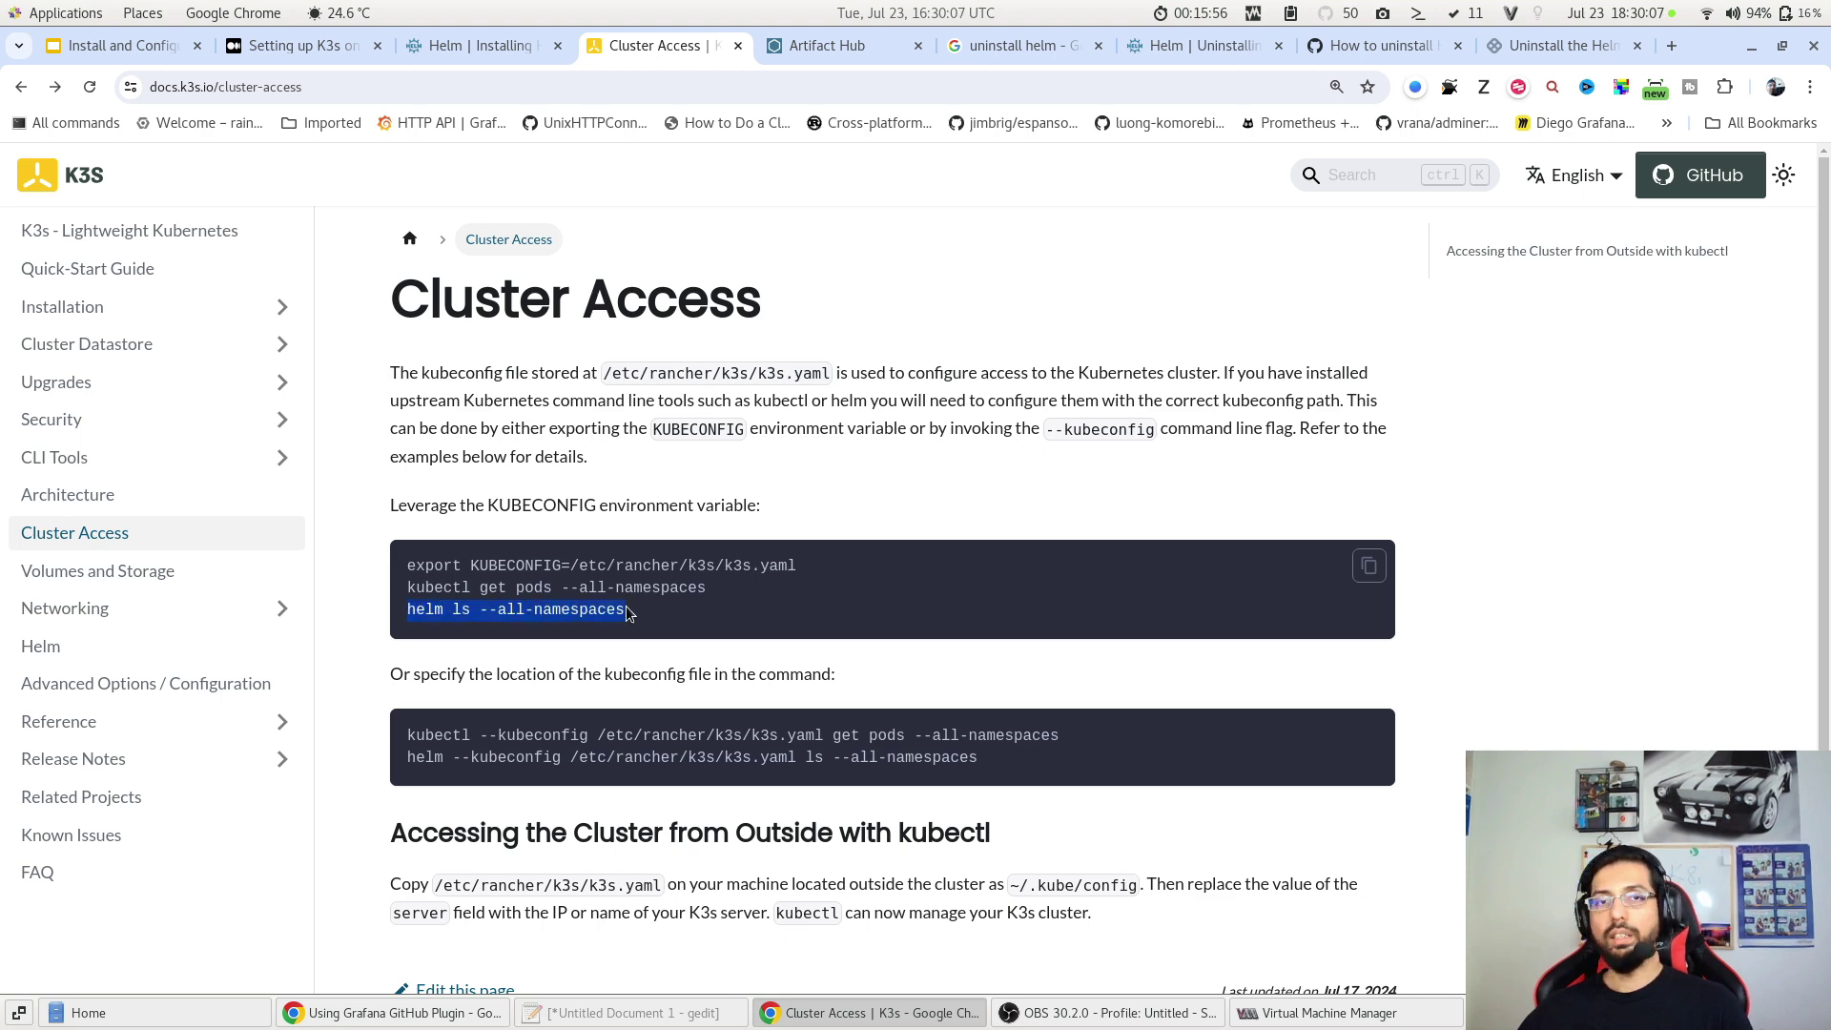
Step: Run helm ls --all-namespaces showing traefik and traefik-crd deployed, then clear the screen
{"action": "key", "text": "alt+Tab"}
{"action": "key", "text": "ctrl+shift+v"}
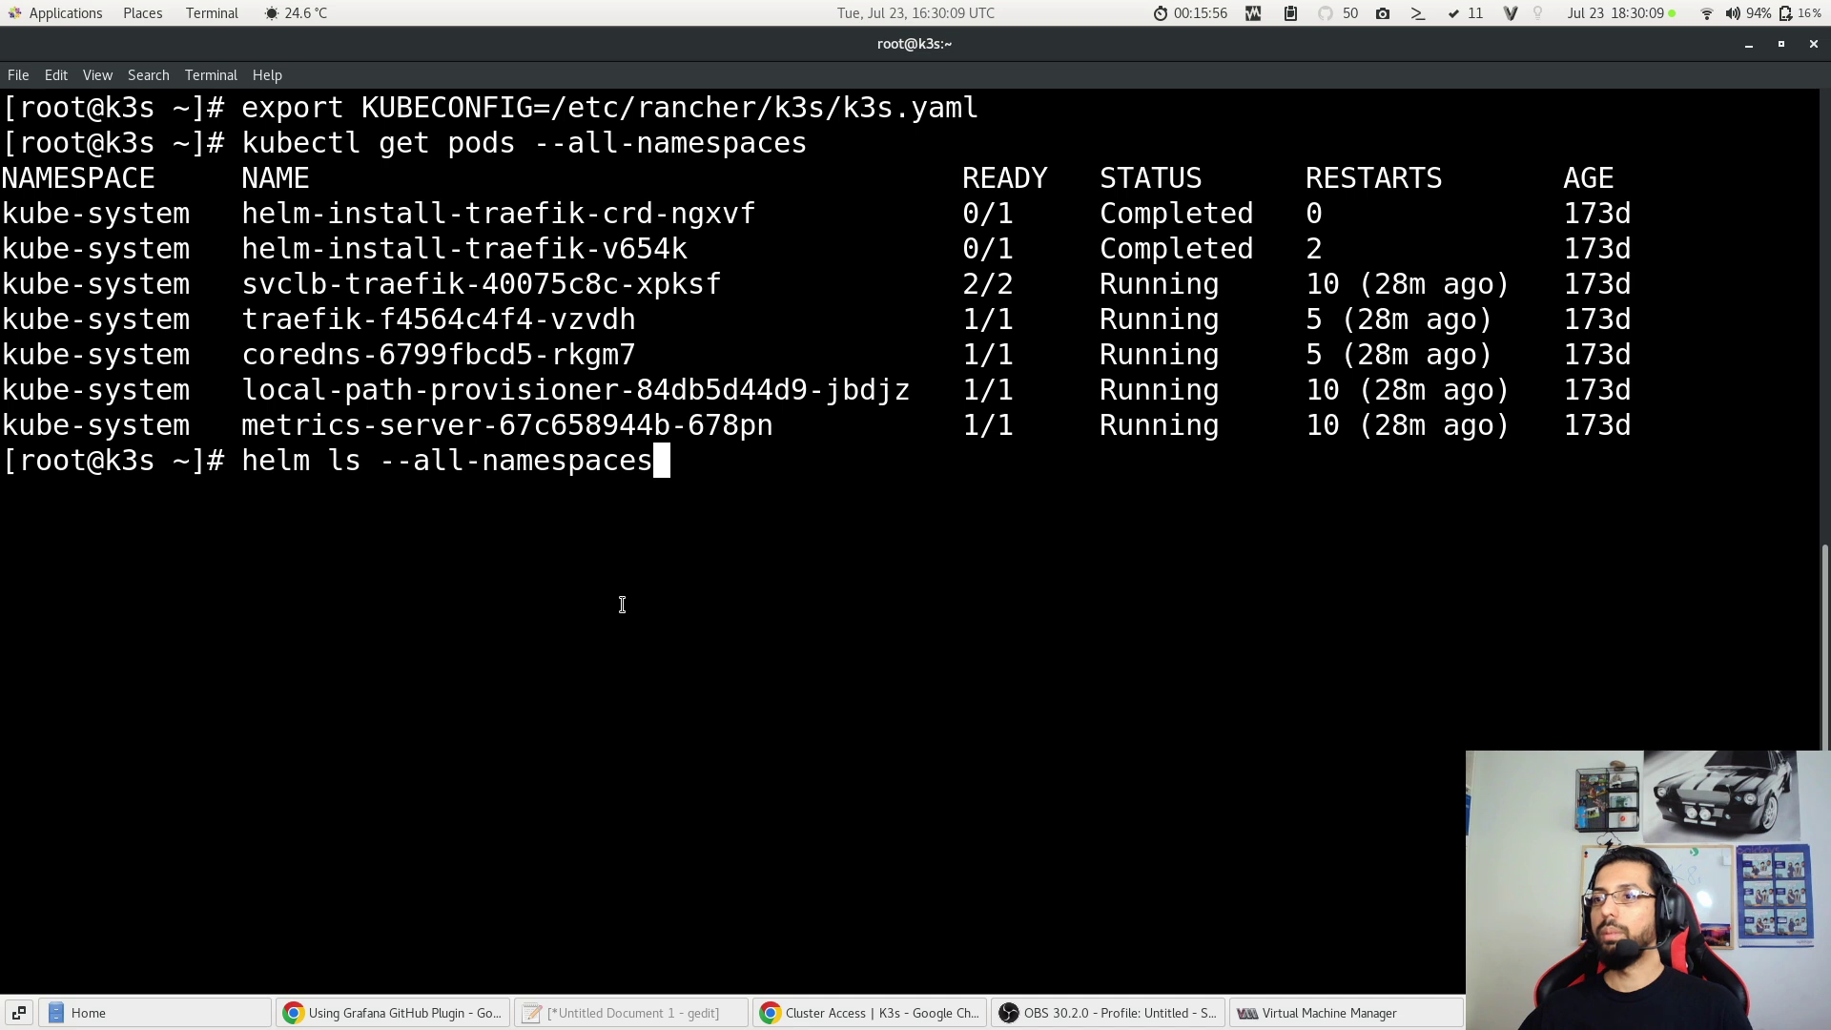
{"action": "key", "text": "Return"}
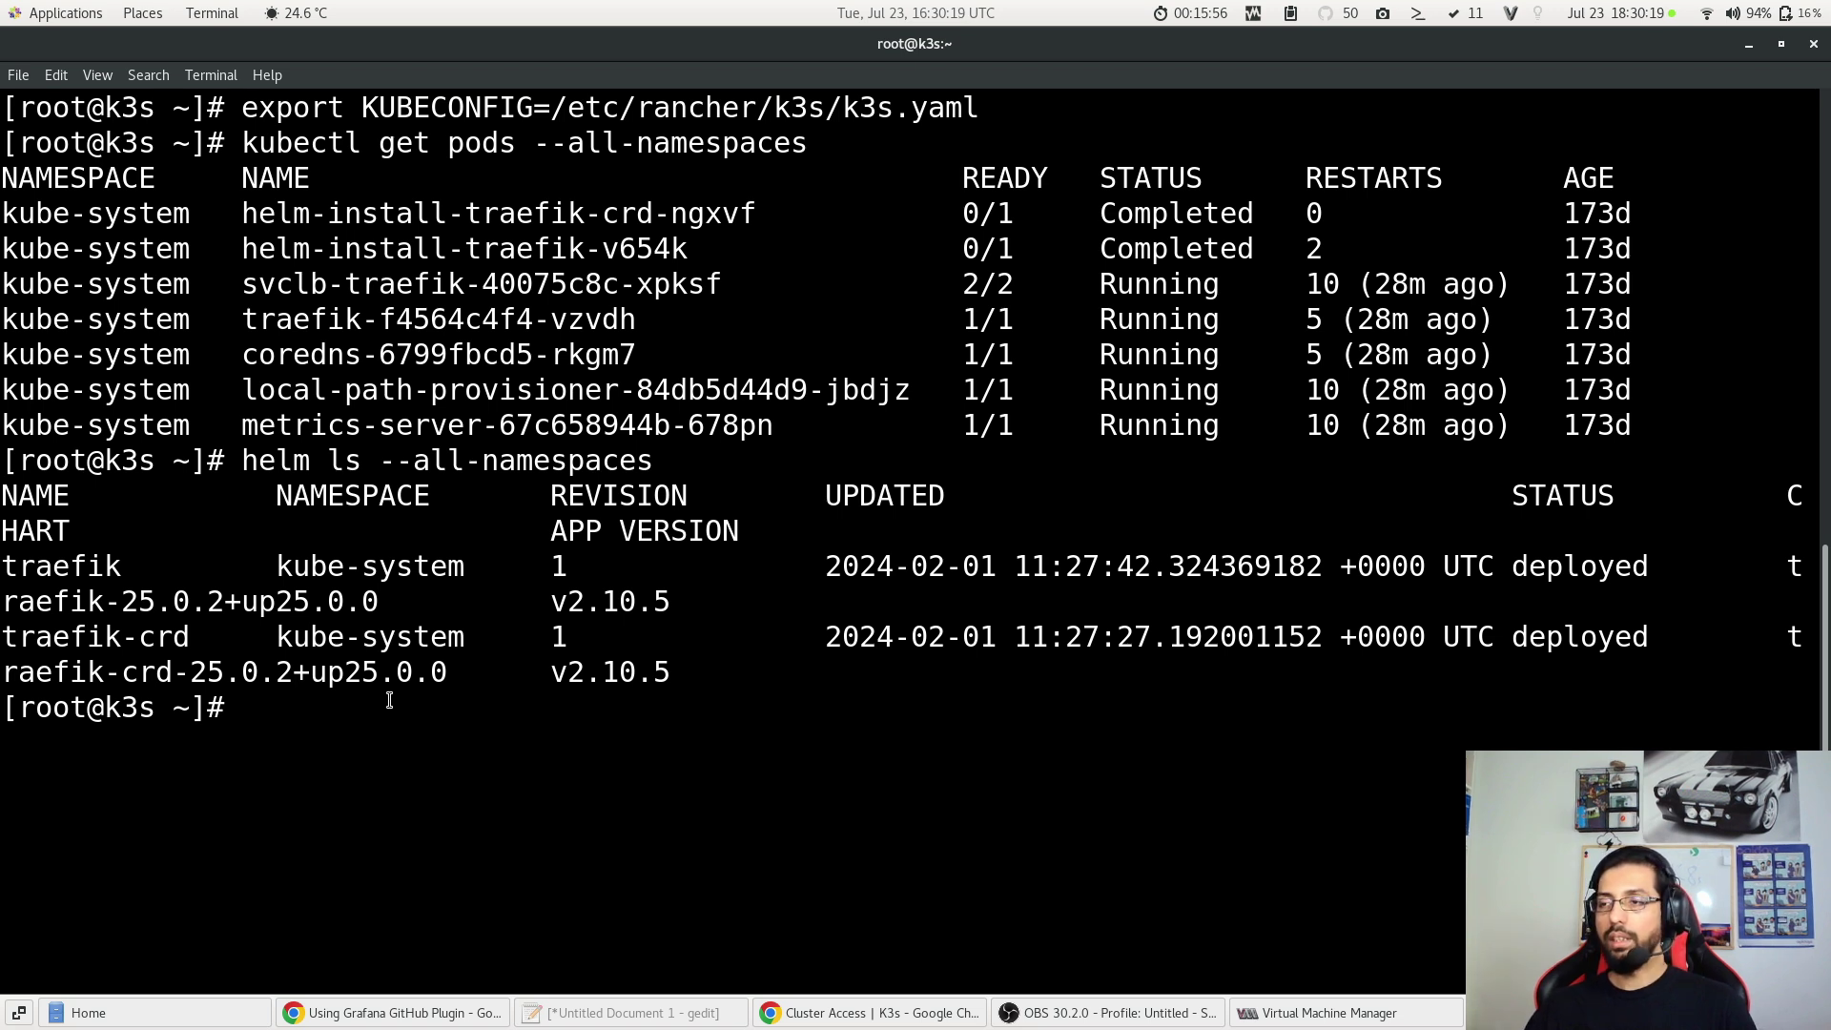
{"action": "type", "text": "clear"}
{"action": "key", "text": "Return"}
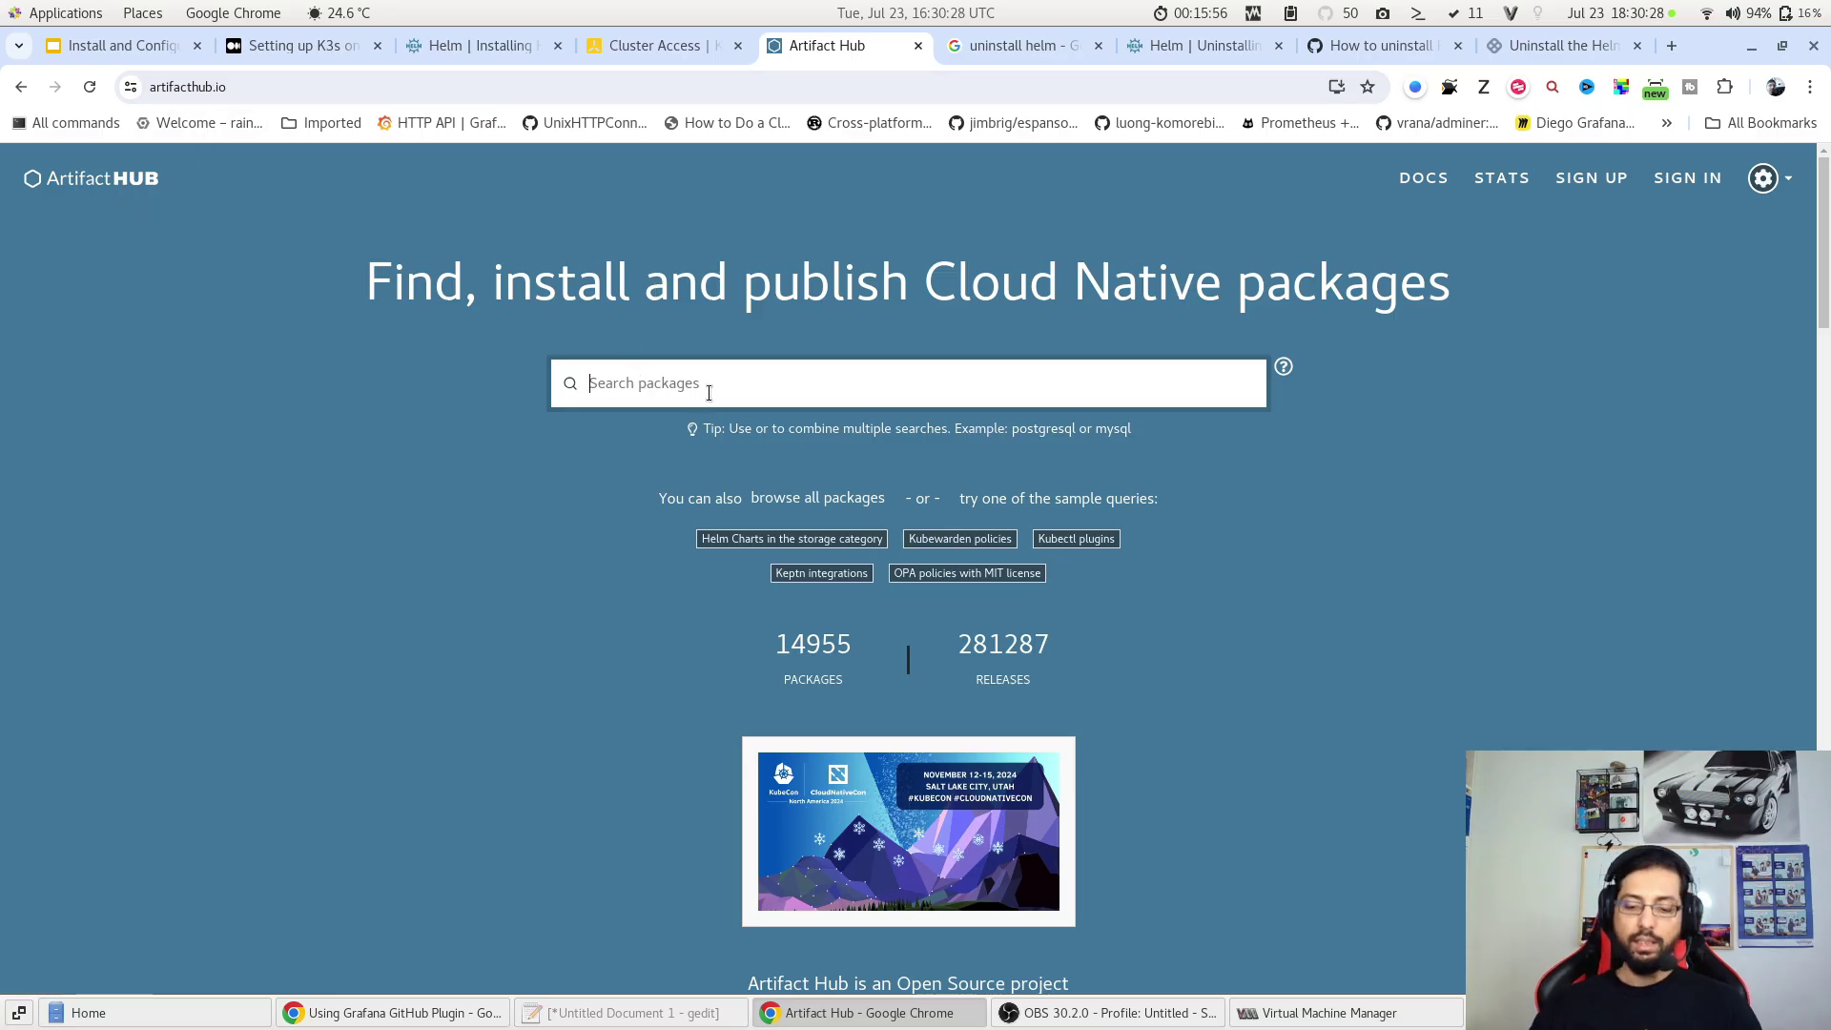
{"action": "type", "text": "w"}
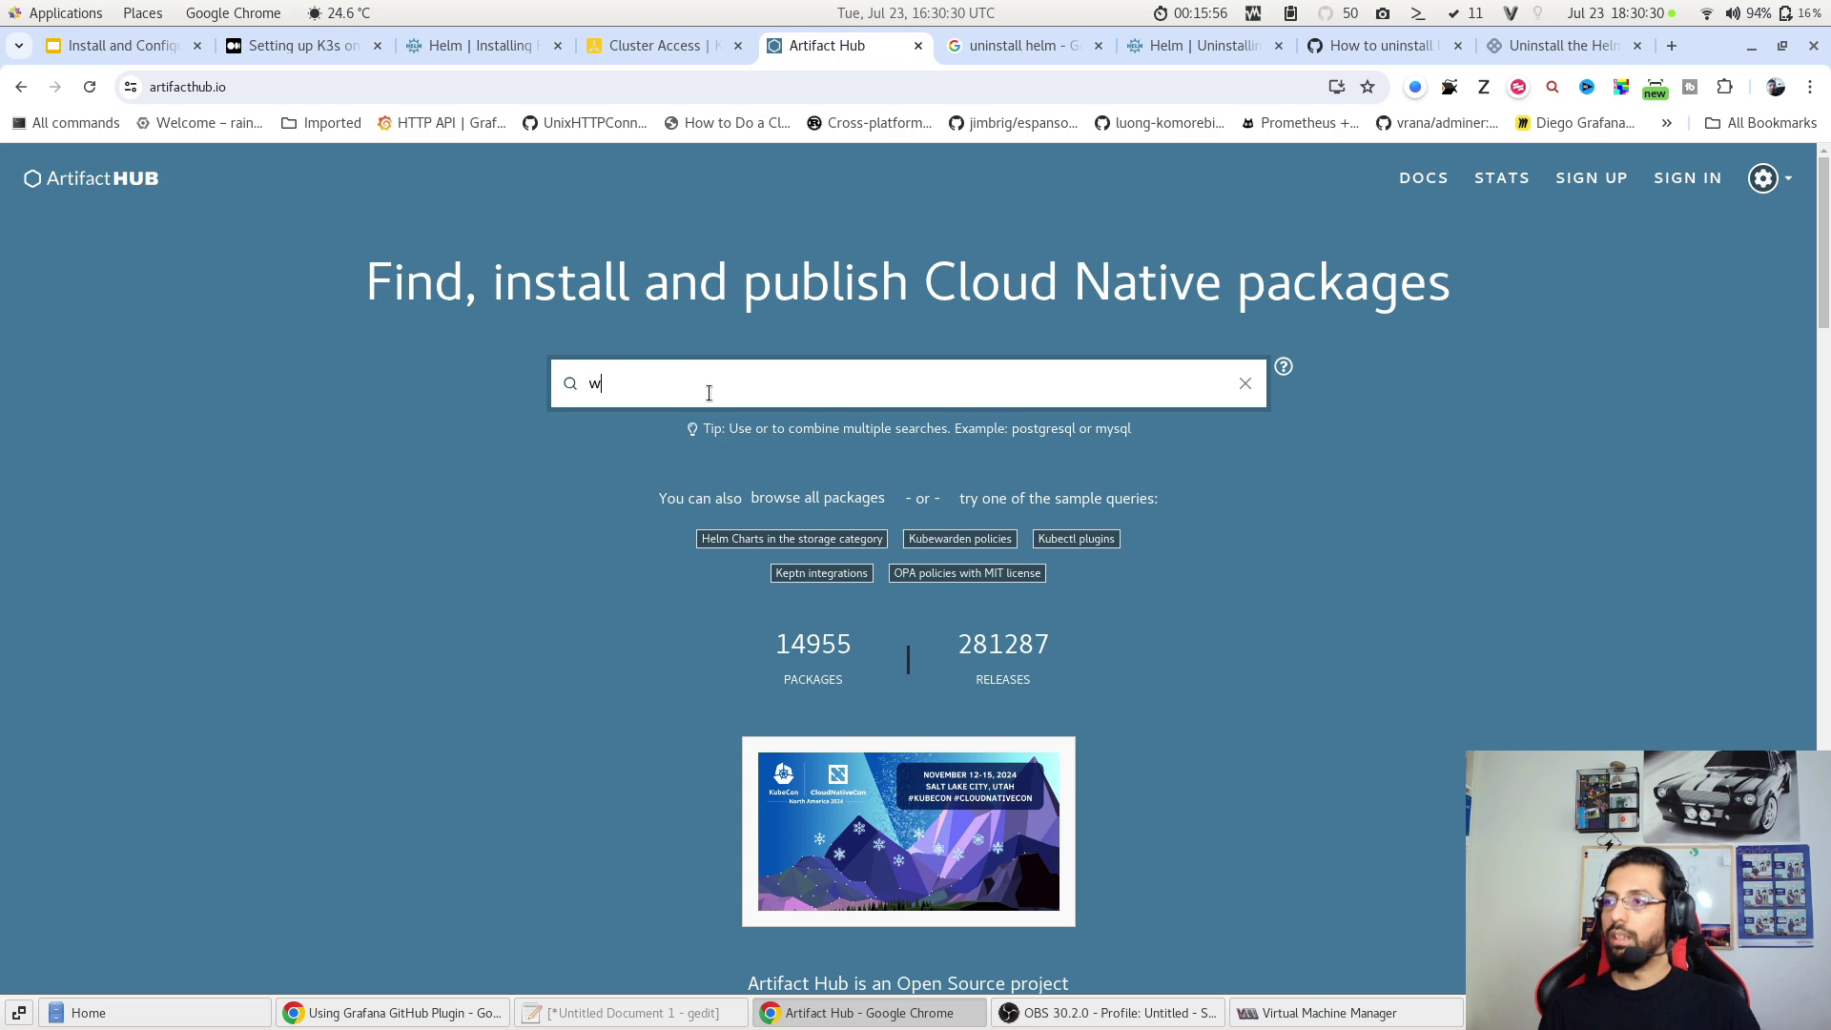
{"action": "type", "text": "ordpress"}
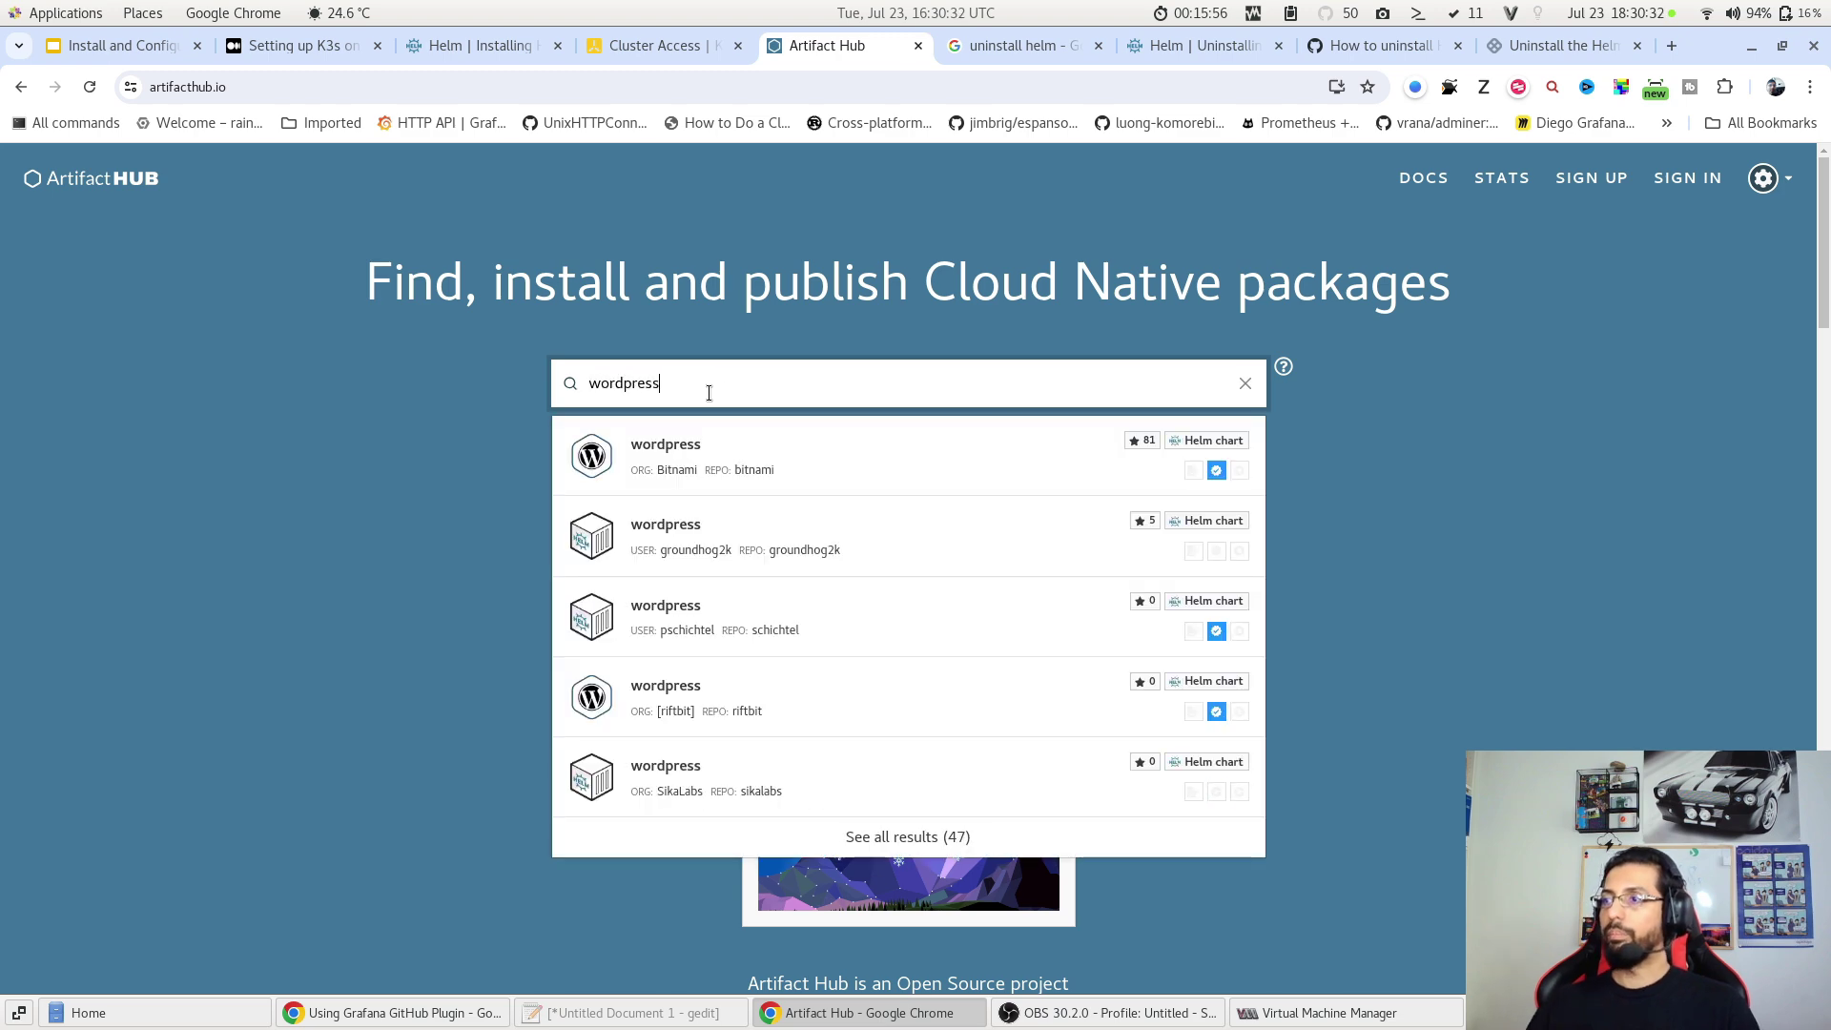
Step: Open the Bitnami wordpress chart's install dialog and copy its helm repo add command
{"action": "left_click", "coordinate": [705, 464]}
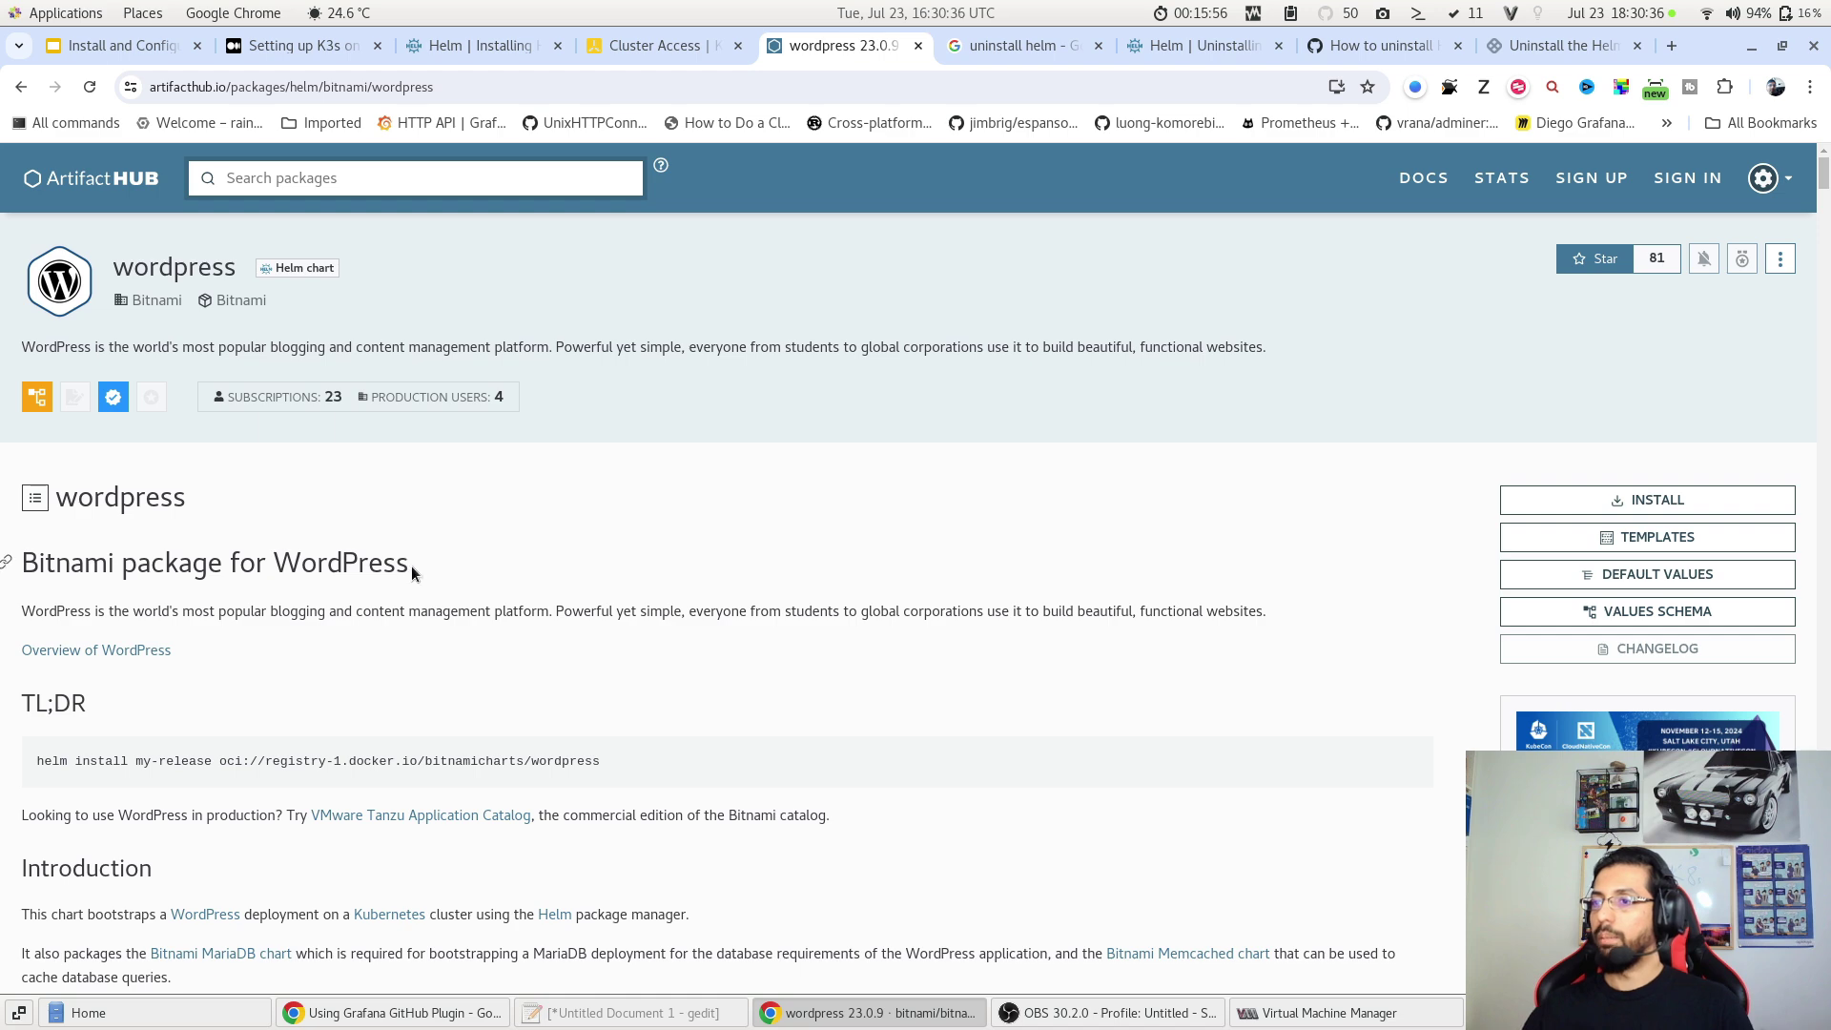
{"action": "left_click", "coordinate": [1567, 503]}
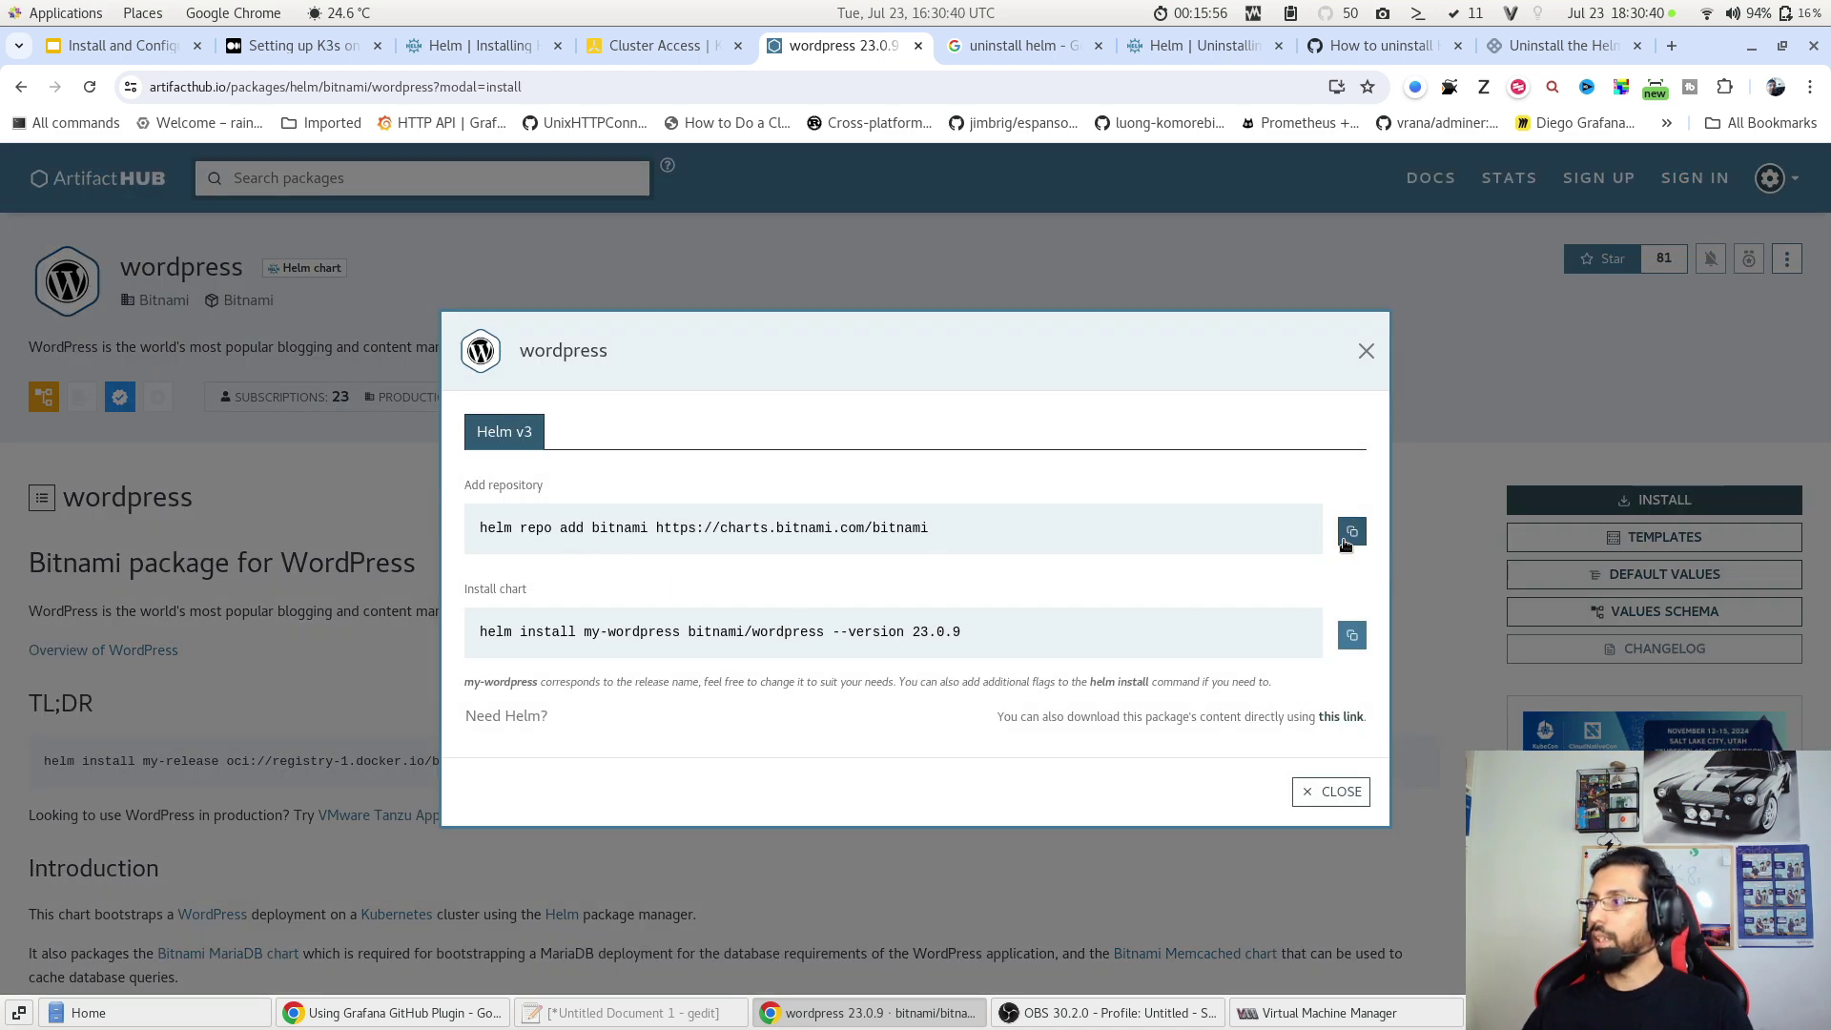
{"action": "left_click", "coordinate": [1349, 534]}
Step: Add the bitnami chart repository and run helm repo update
{"action": "key", "text": "alt+Tab"}
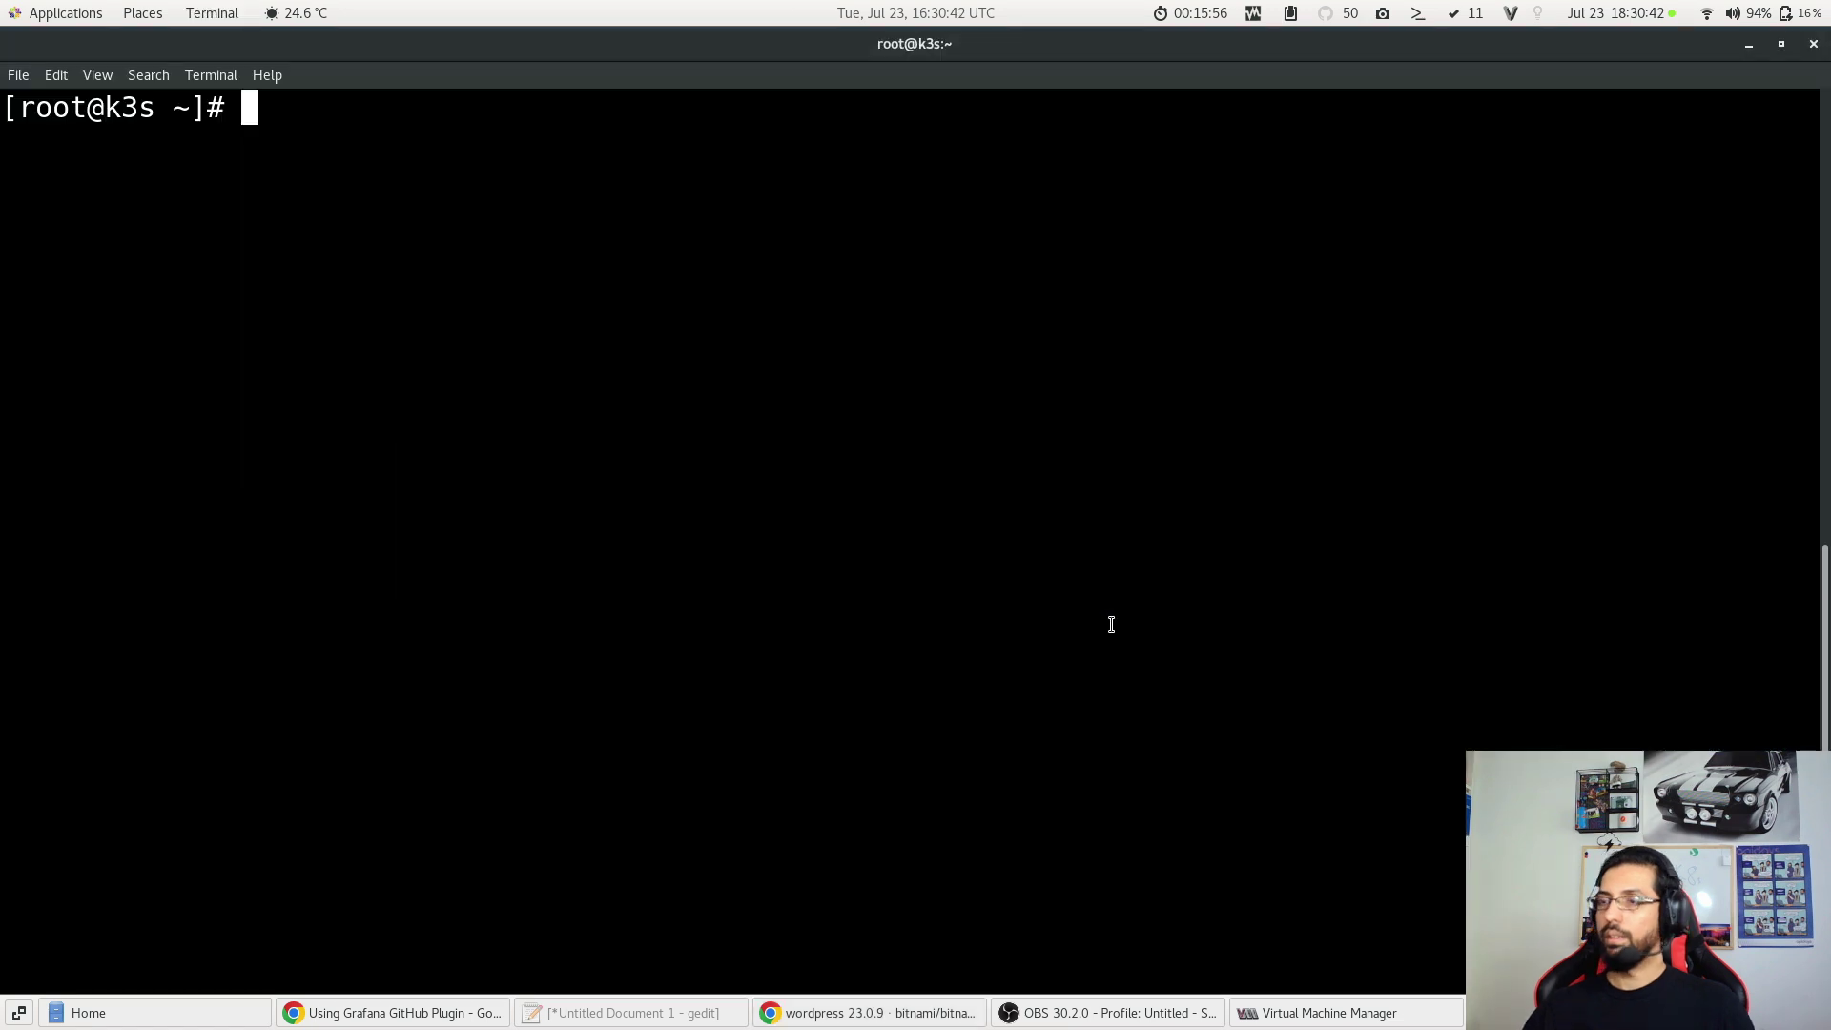
{"action": "key", "text": "ctrl+shift+v"}
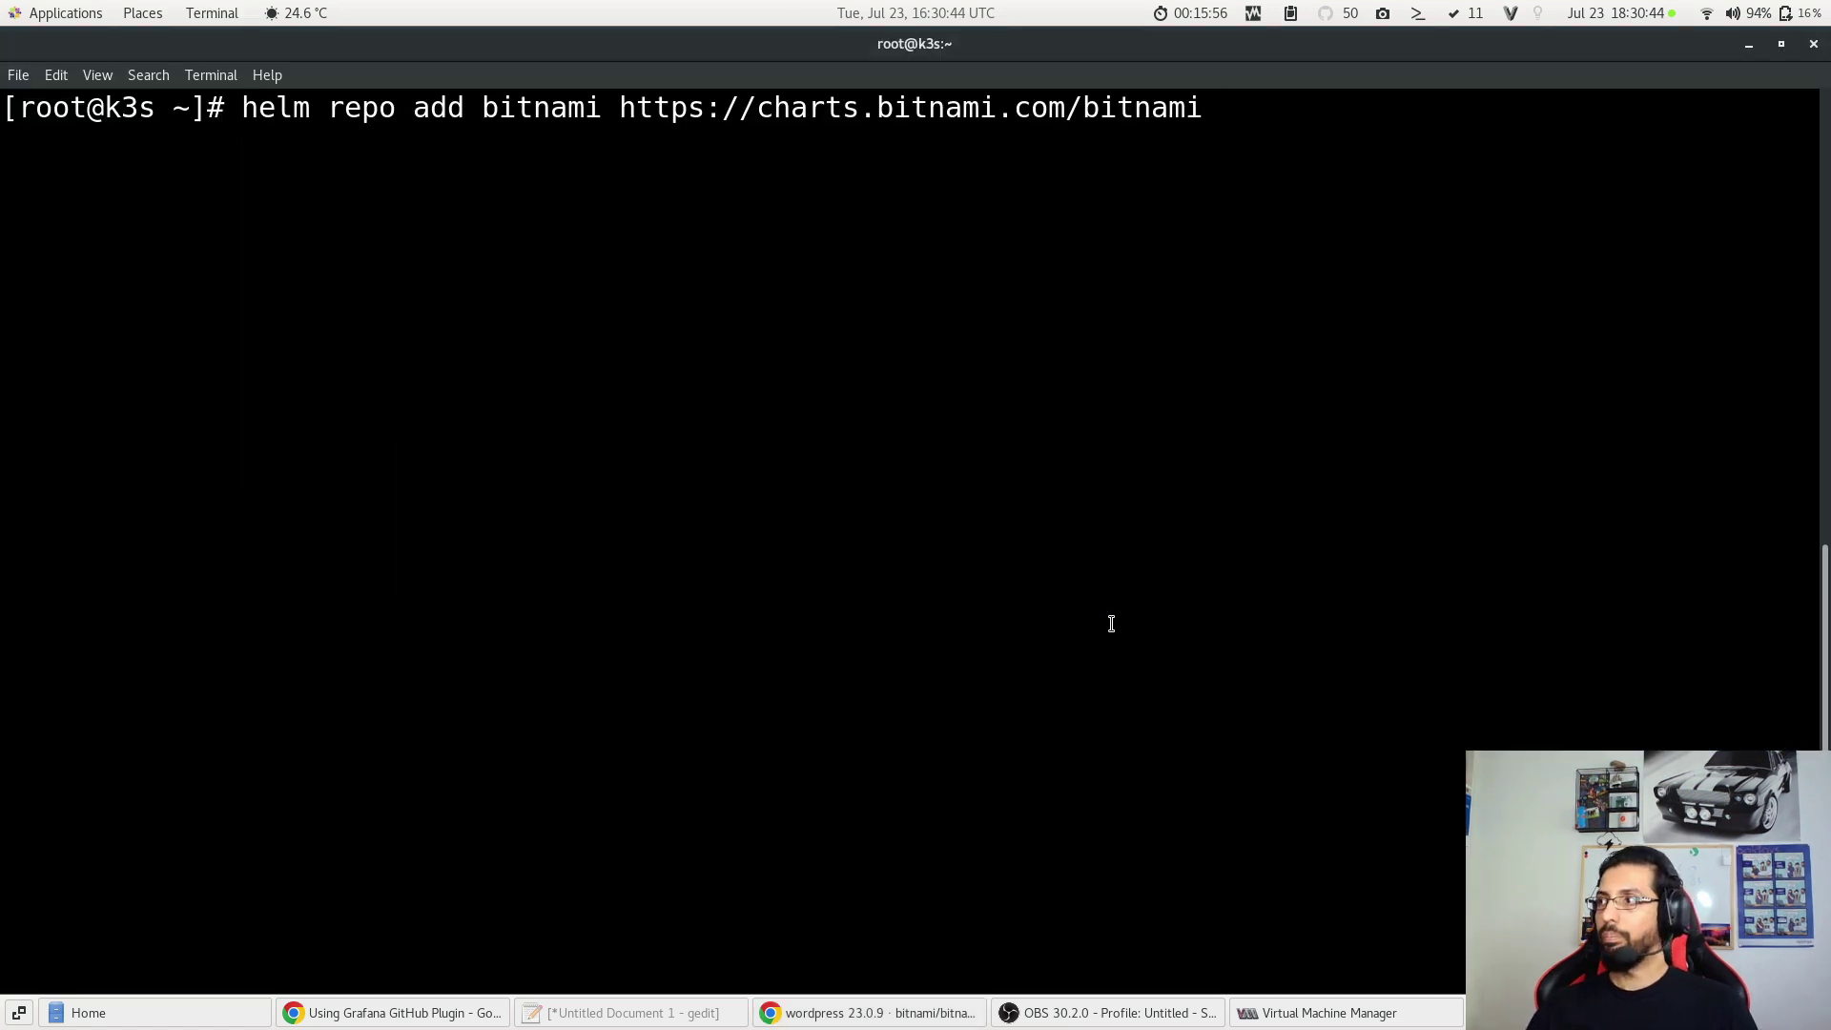
{"action": "key", "text": "Return"}
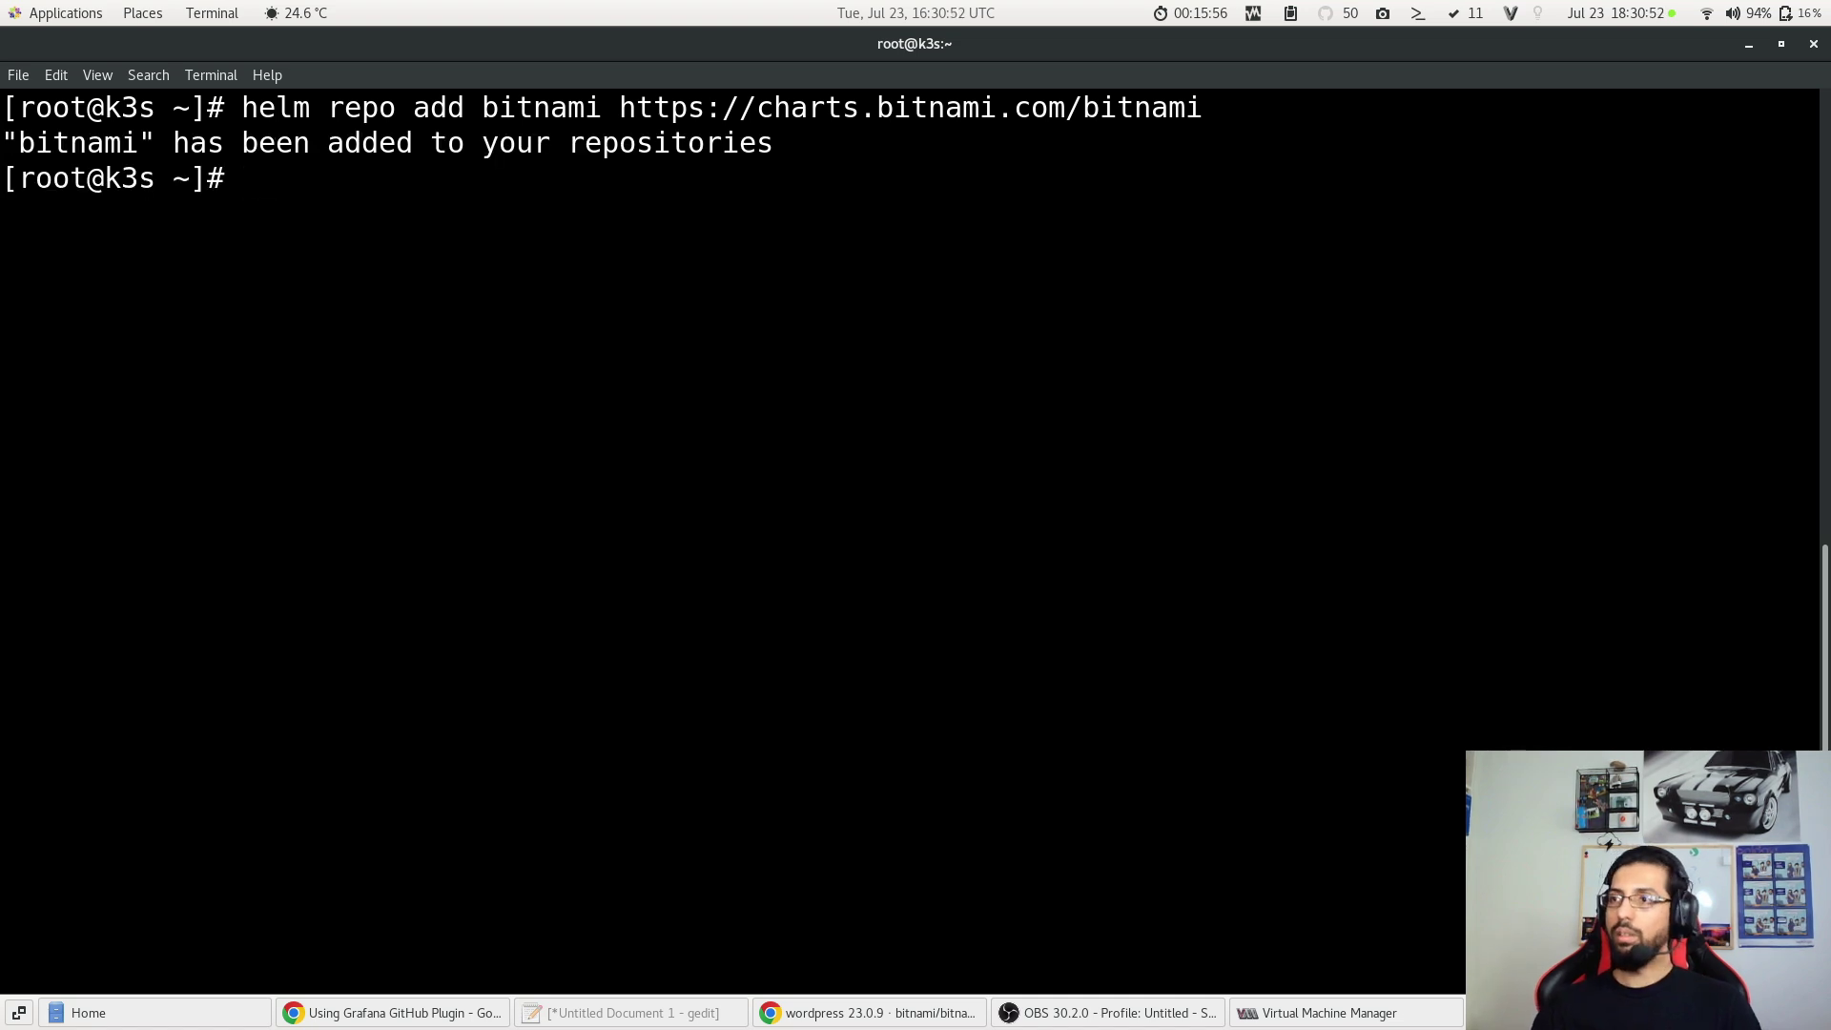
{"action": "type", "text": "helm "}
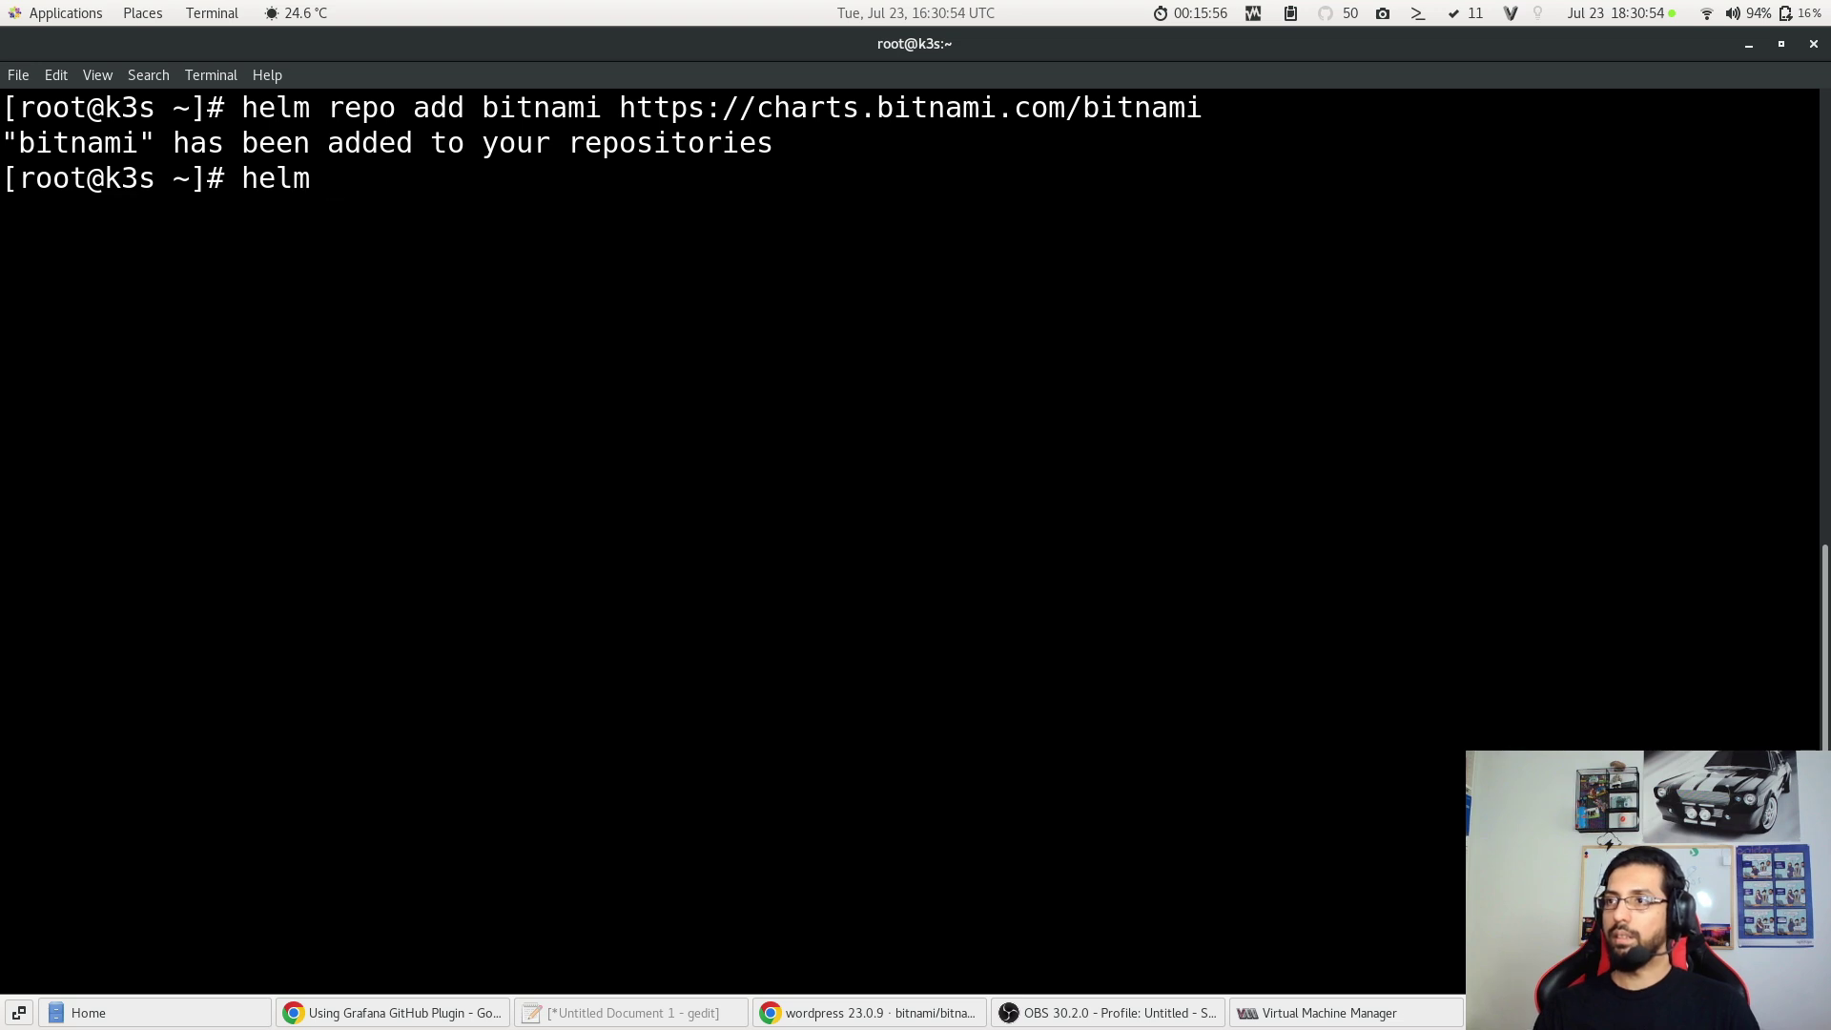
{"action": "type", "text": "repo u"}
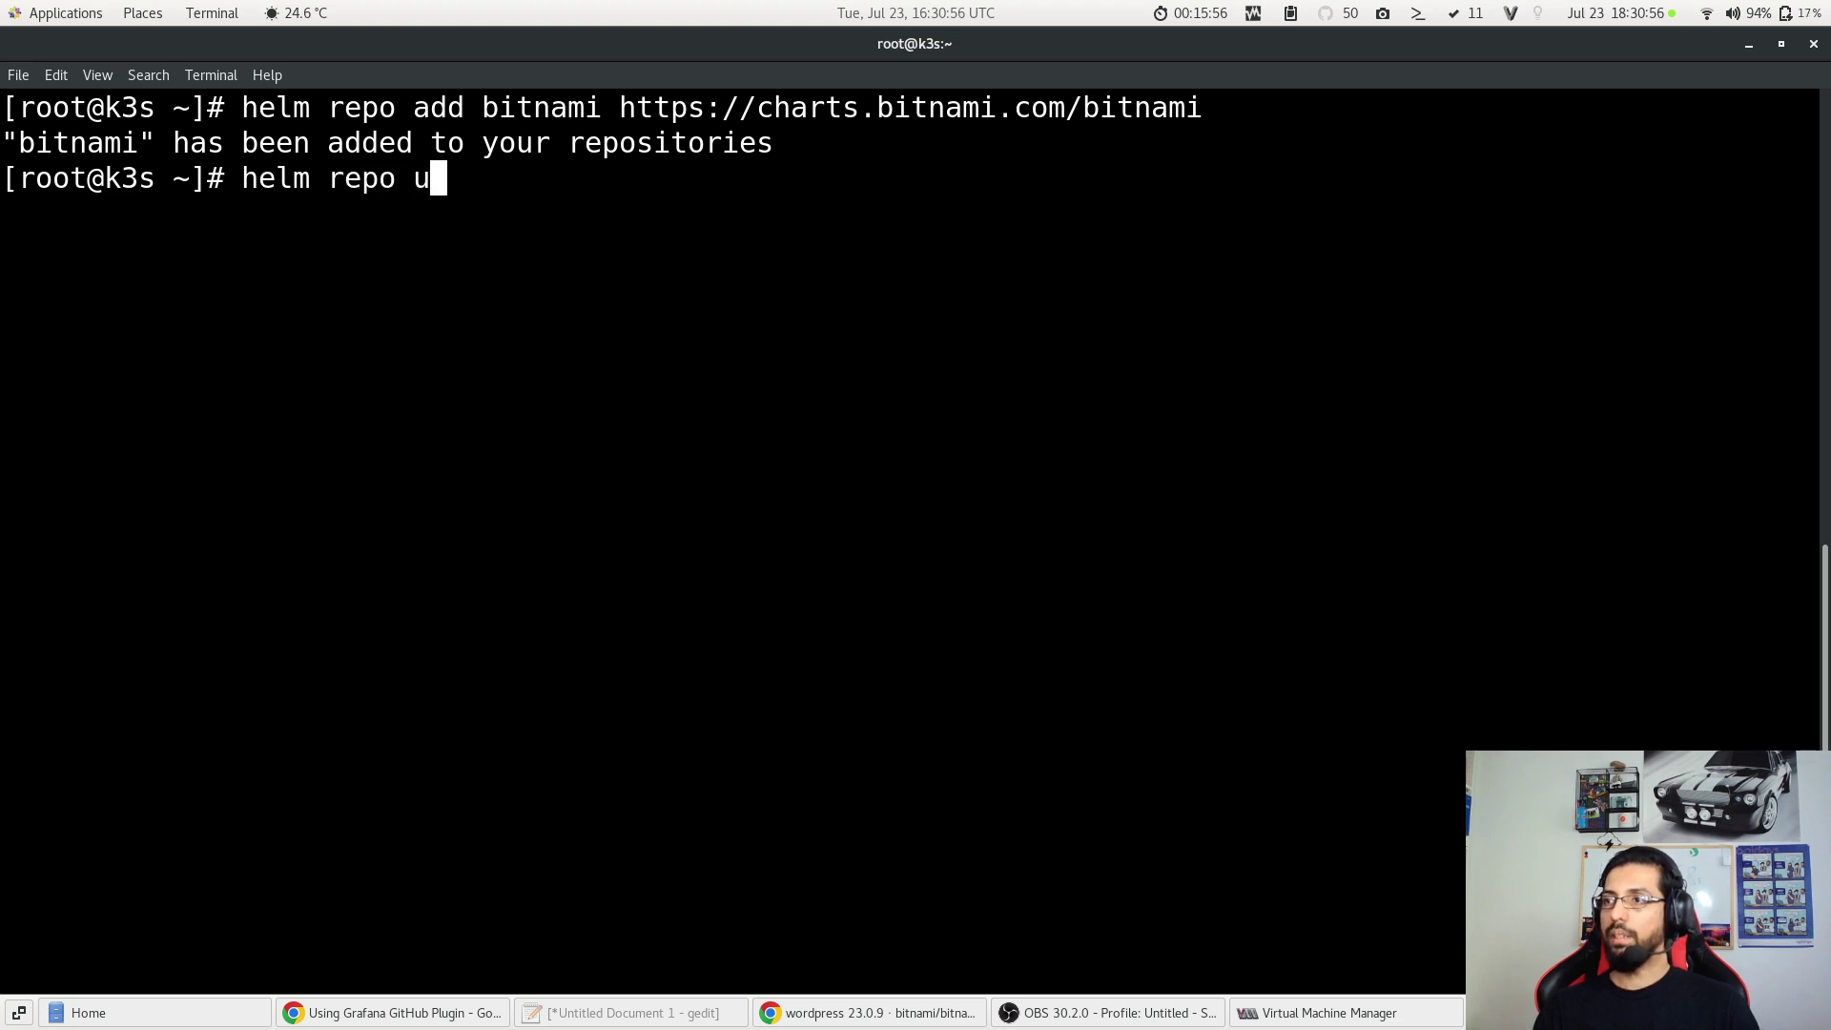
{"action": "type", "text": "pdate"}
{"action": "key", "text": "Return"}
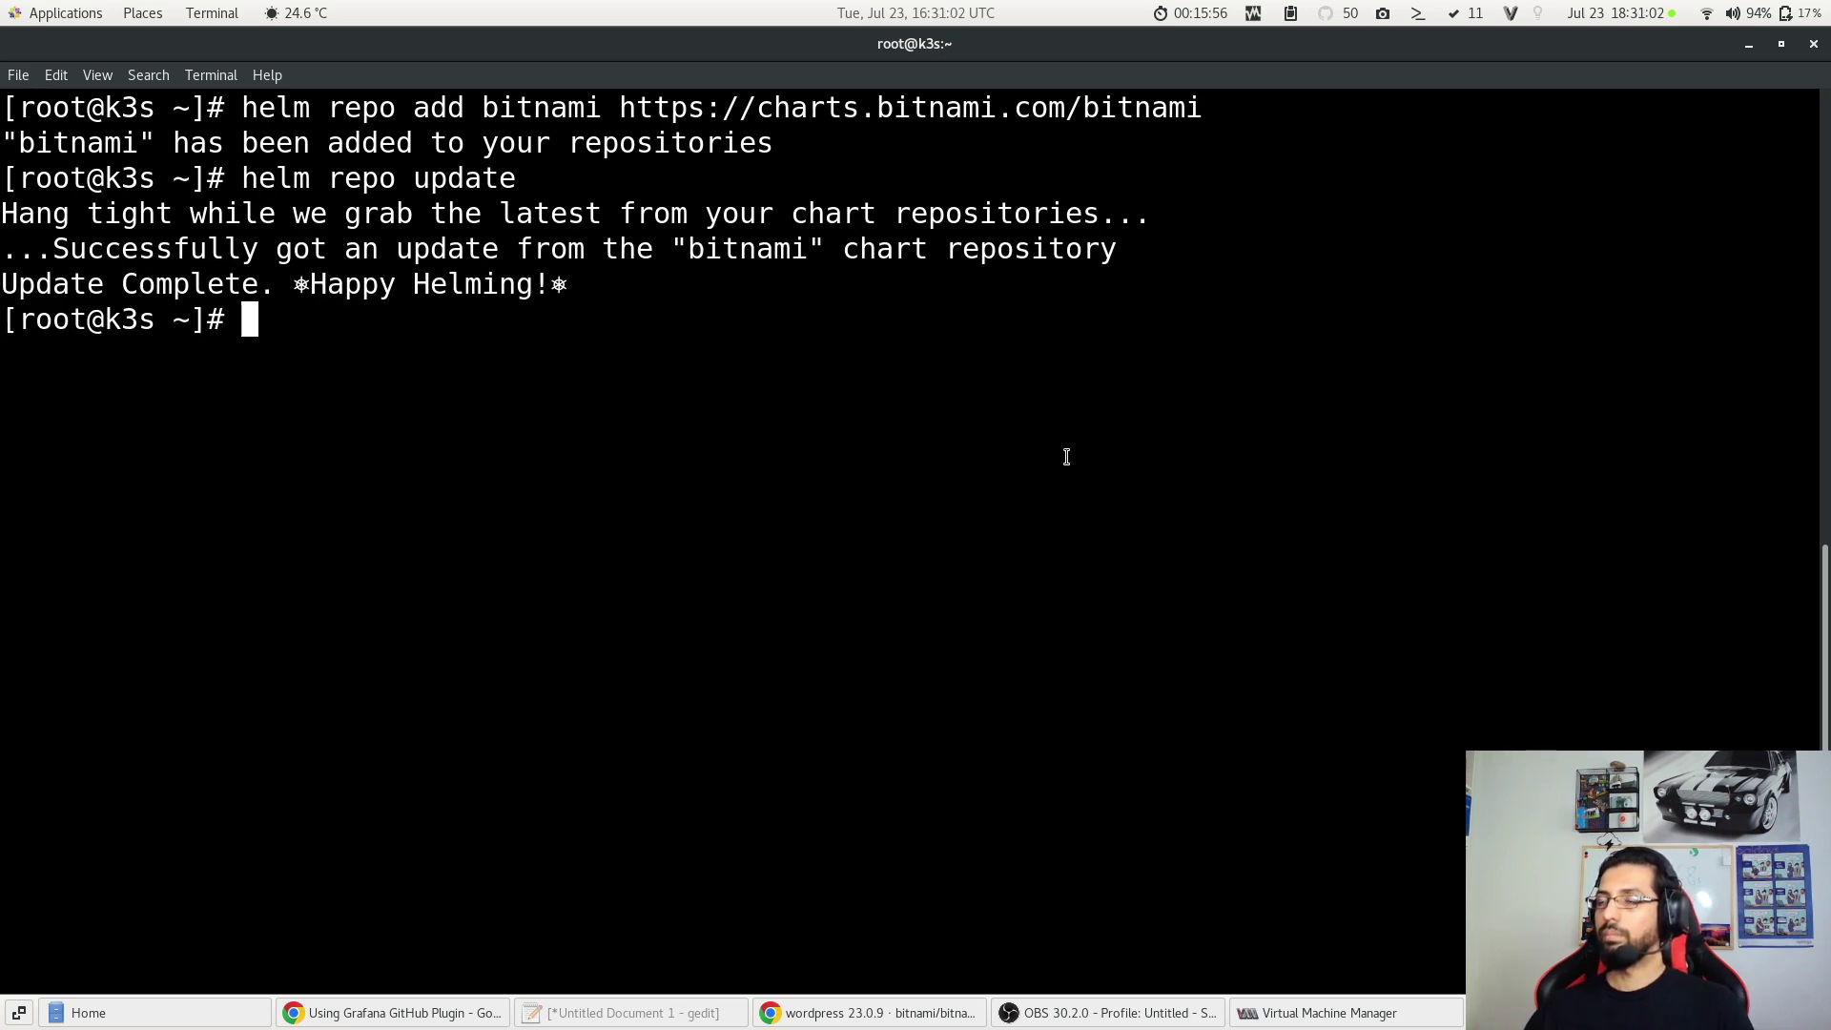
Step: Paste the helm install my-wordpress bitnami/wordpress --version 23.0.9 command from Artifact Hub
{"action": "key", "text": "alt+Tab"}
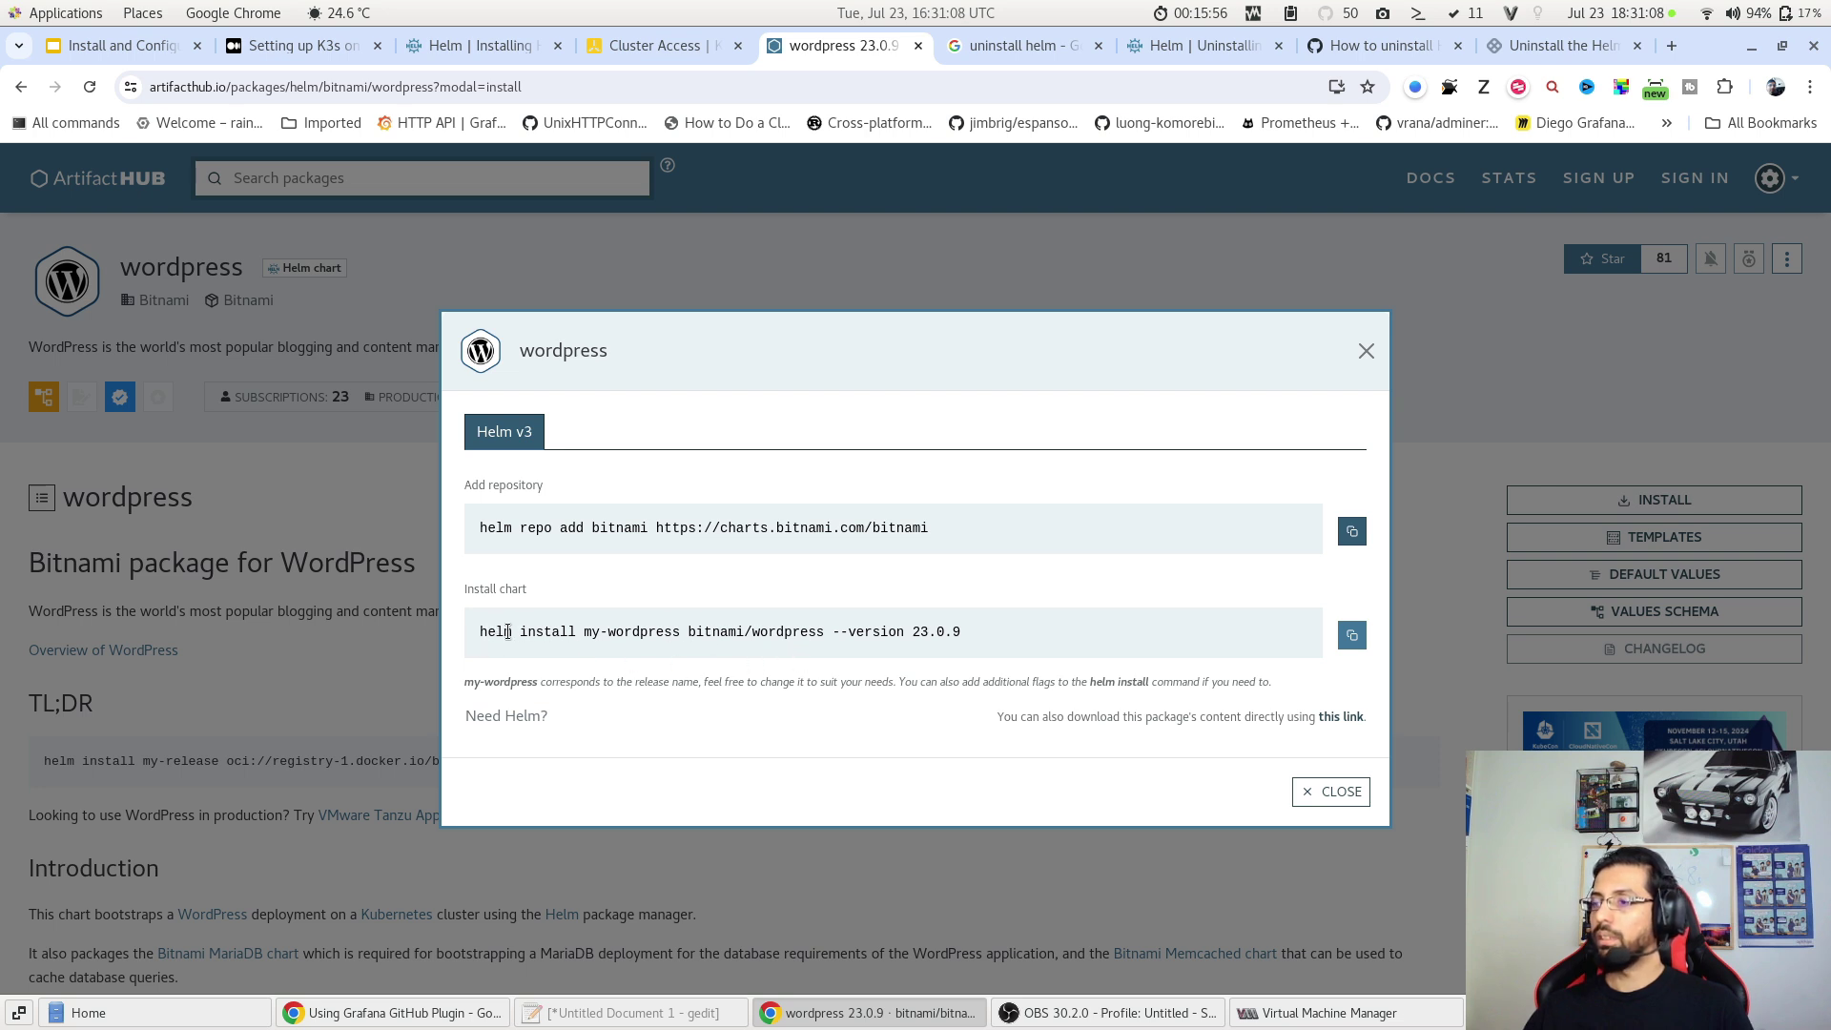
{"action": "left_click", "coordinate": [1353, 636]}
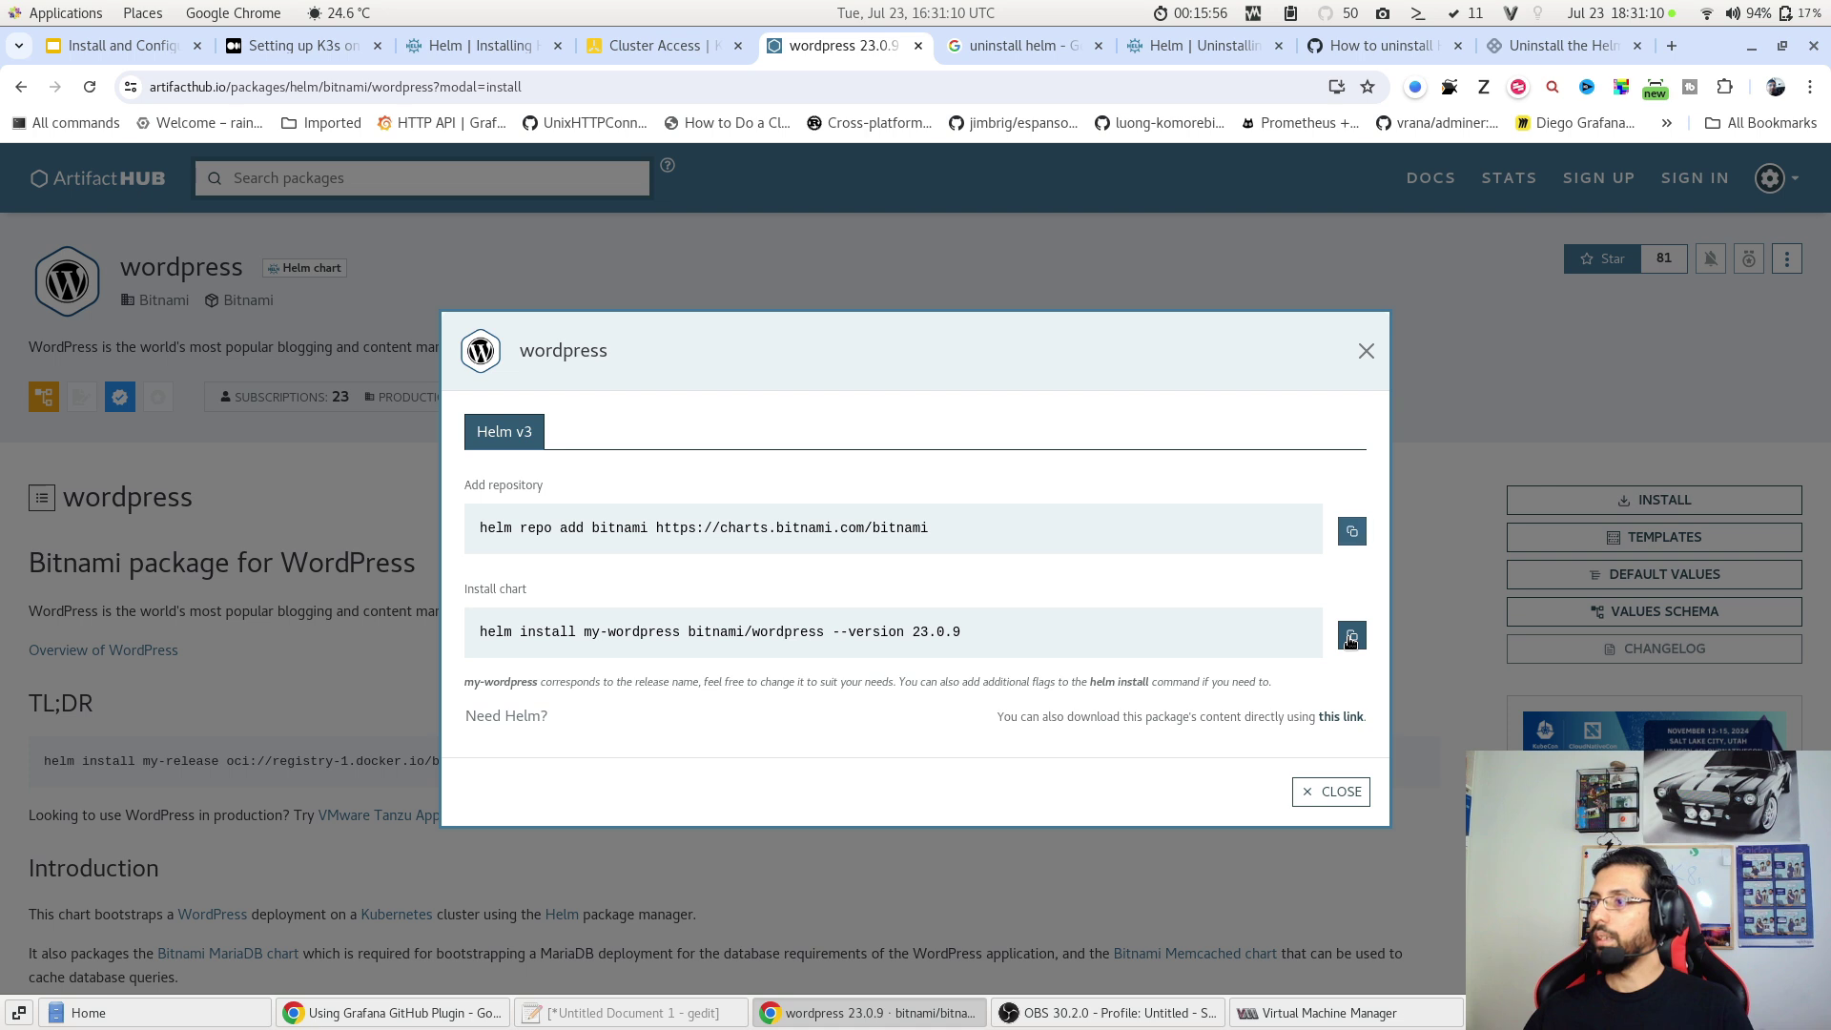
{"action": "key", "text": "alt+Tab"}
{"action": "key", "text": "ctrl+shift+v"}
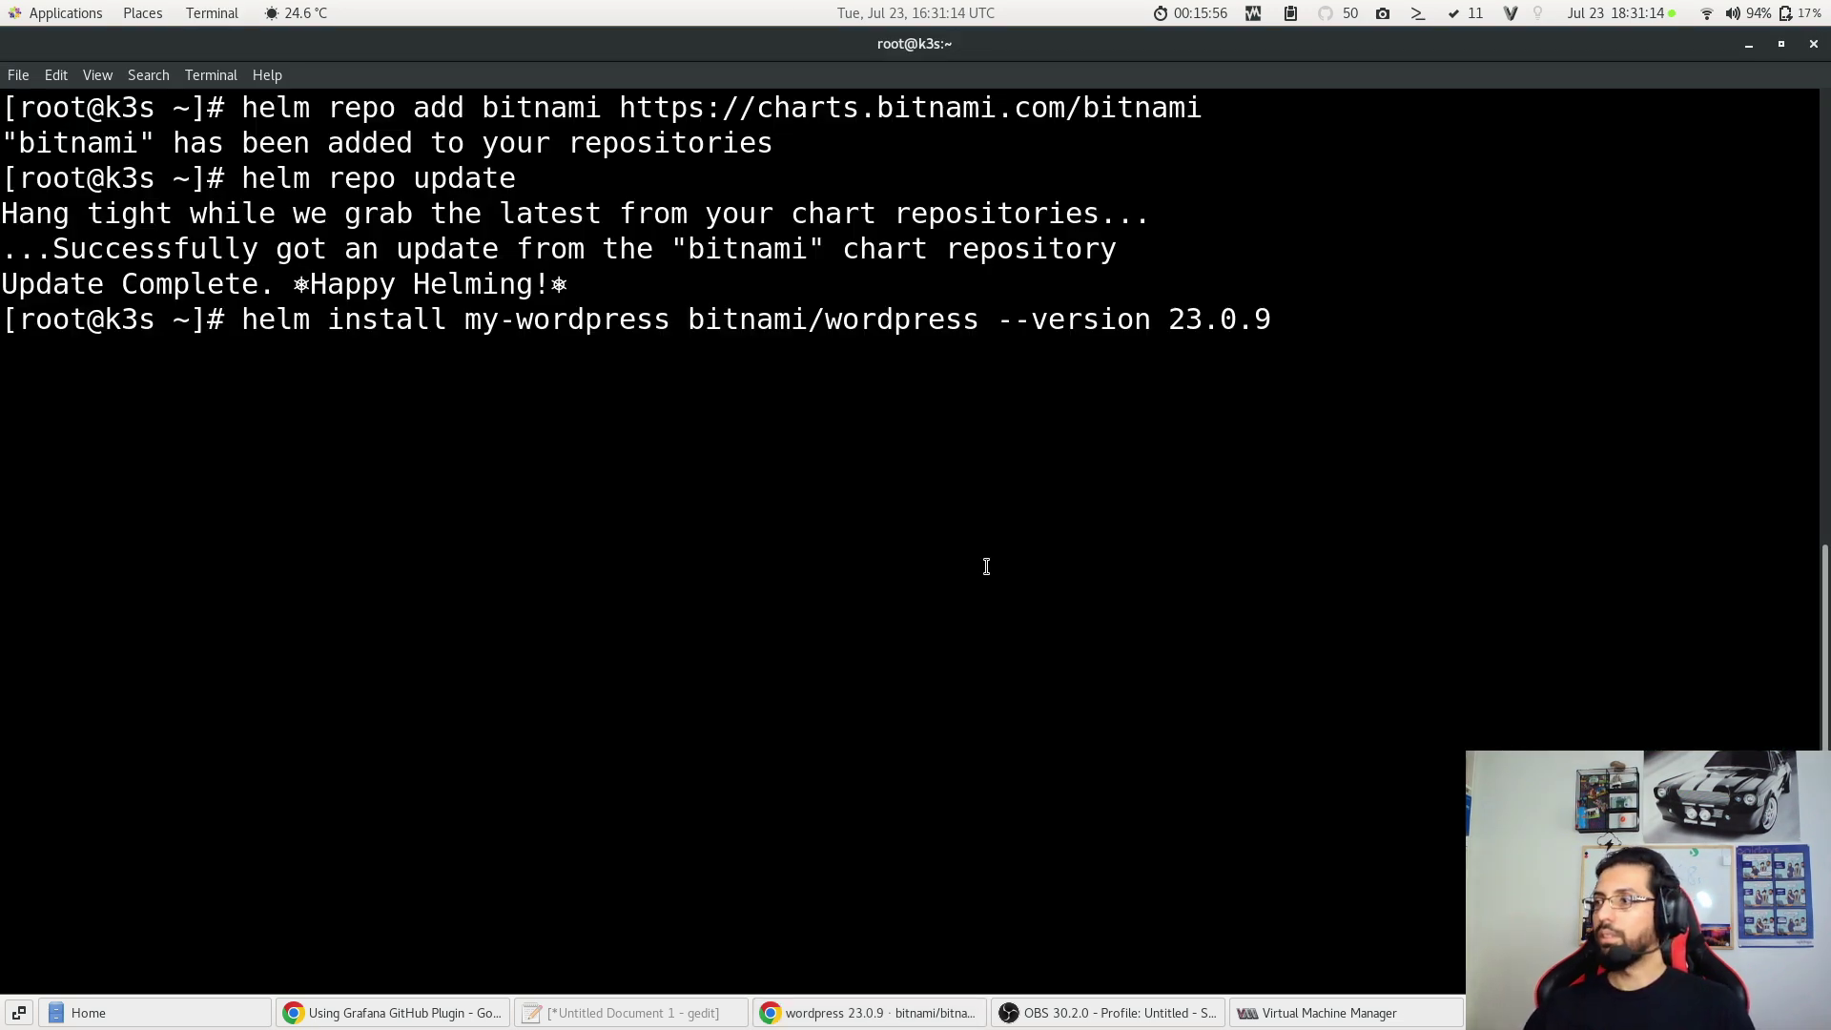
Step: Drop --version 23.0.9 and run helm install my-wordpress bitnami/wordpress
{"action": "key", "text": "BackSpace"}
{"action": "key", "text": "BackSpace"}
{"action": "key", "text": "BackSpace"}
{"action": "key", "text": "BackSpace"}
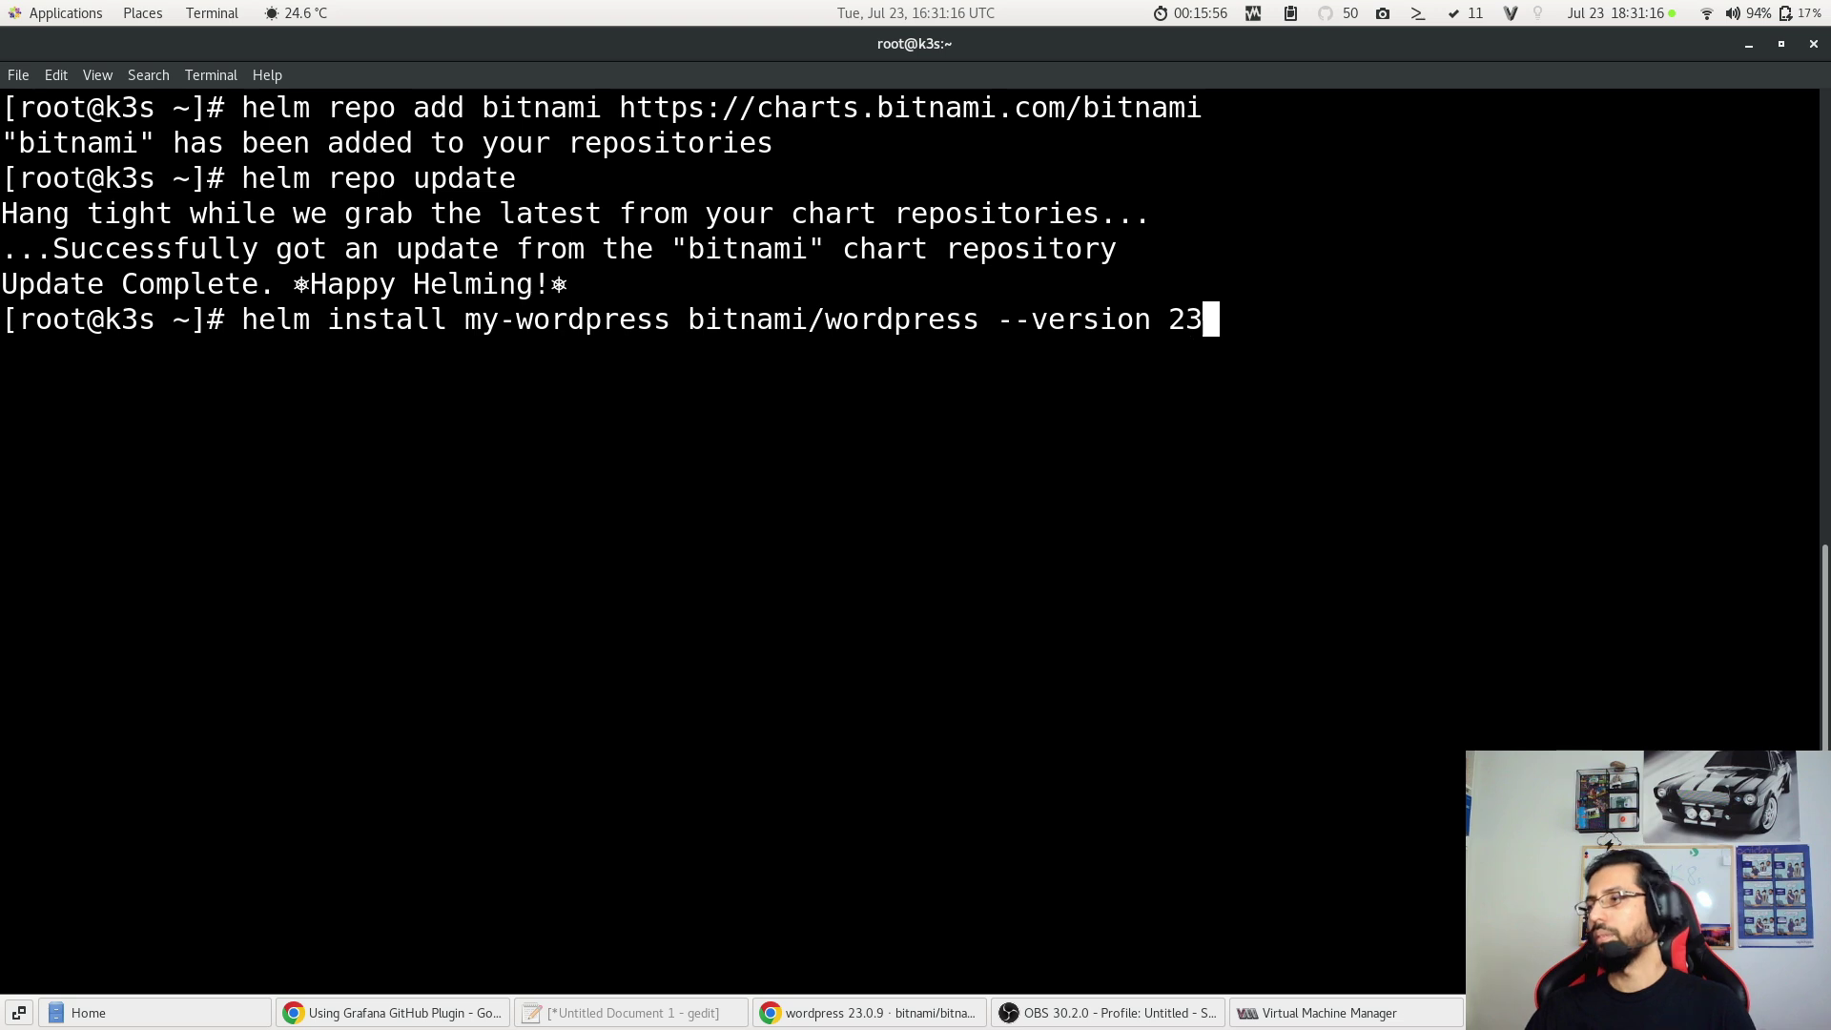
{"action": "key", "text": "BackSpace"}
{"action": "key", "text": "BackSpace"}
{"action": "key", "text": "BackSpace"}
{"action": "key", "text": "BackSpace"}
{"action": "key", "text": "BackSpace"}
{"action": "key", "text": "BackSpace"}
{"action": "key", "text": "BackSpace"}
{"action": "key", "text": "BackSpace"}
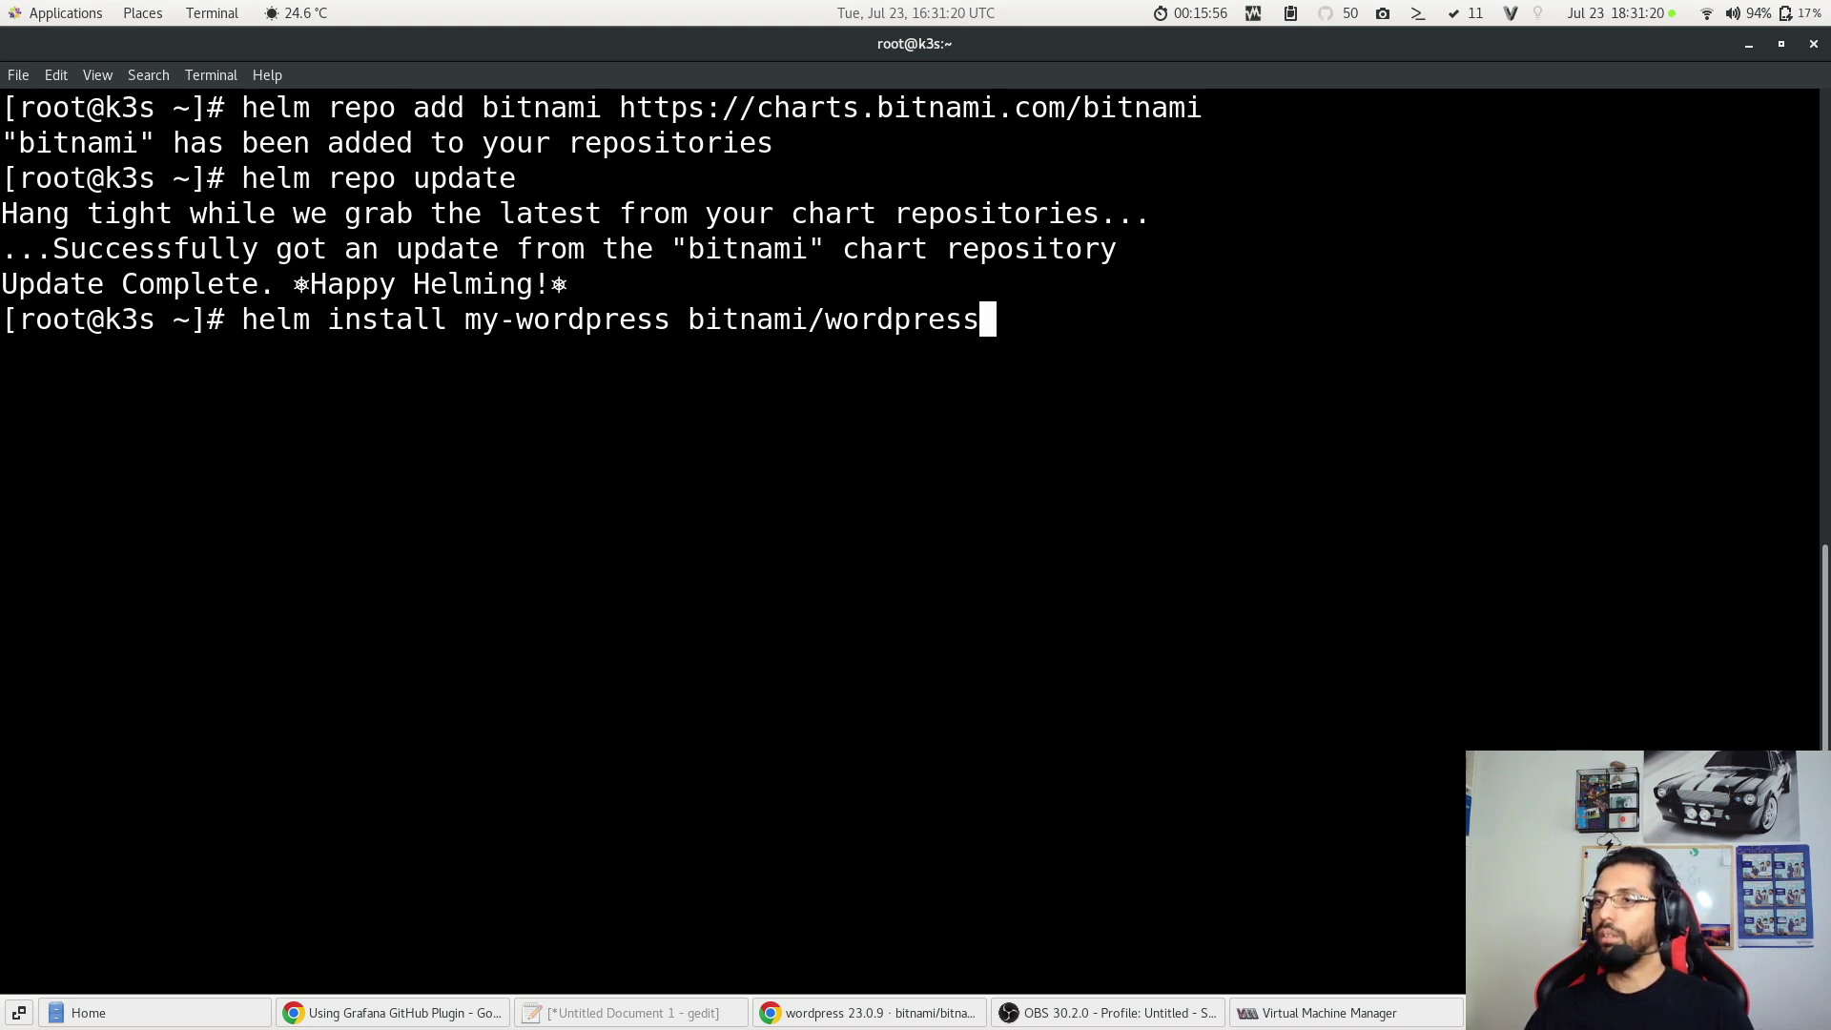
{"action": "key", "text": "Return"}
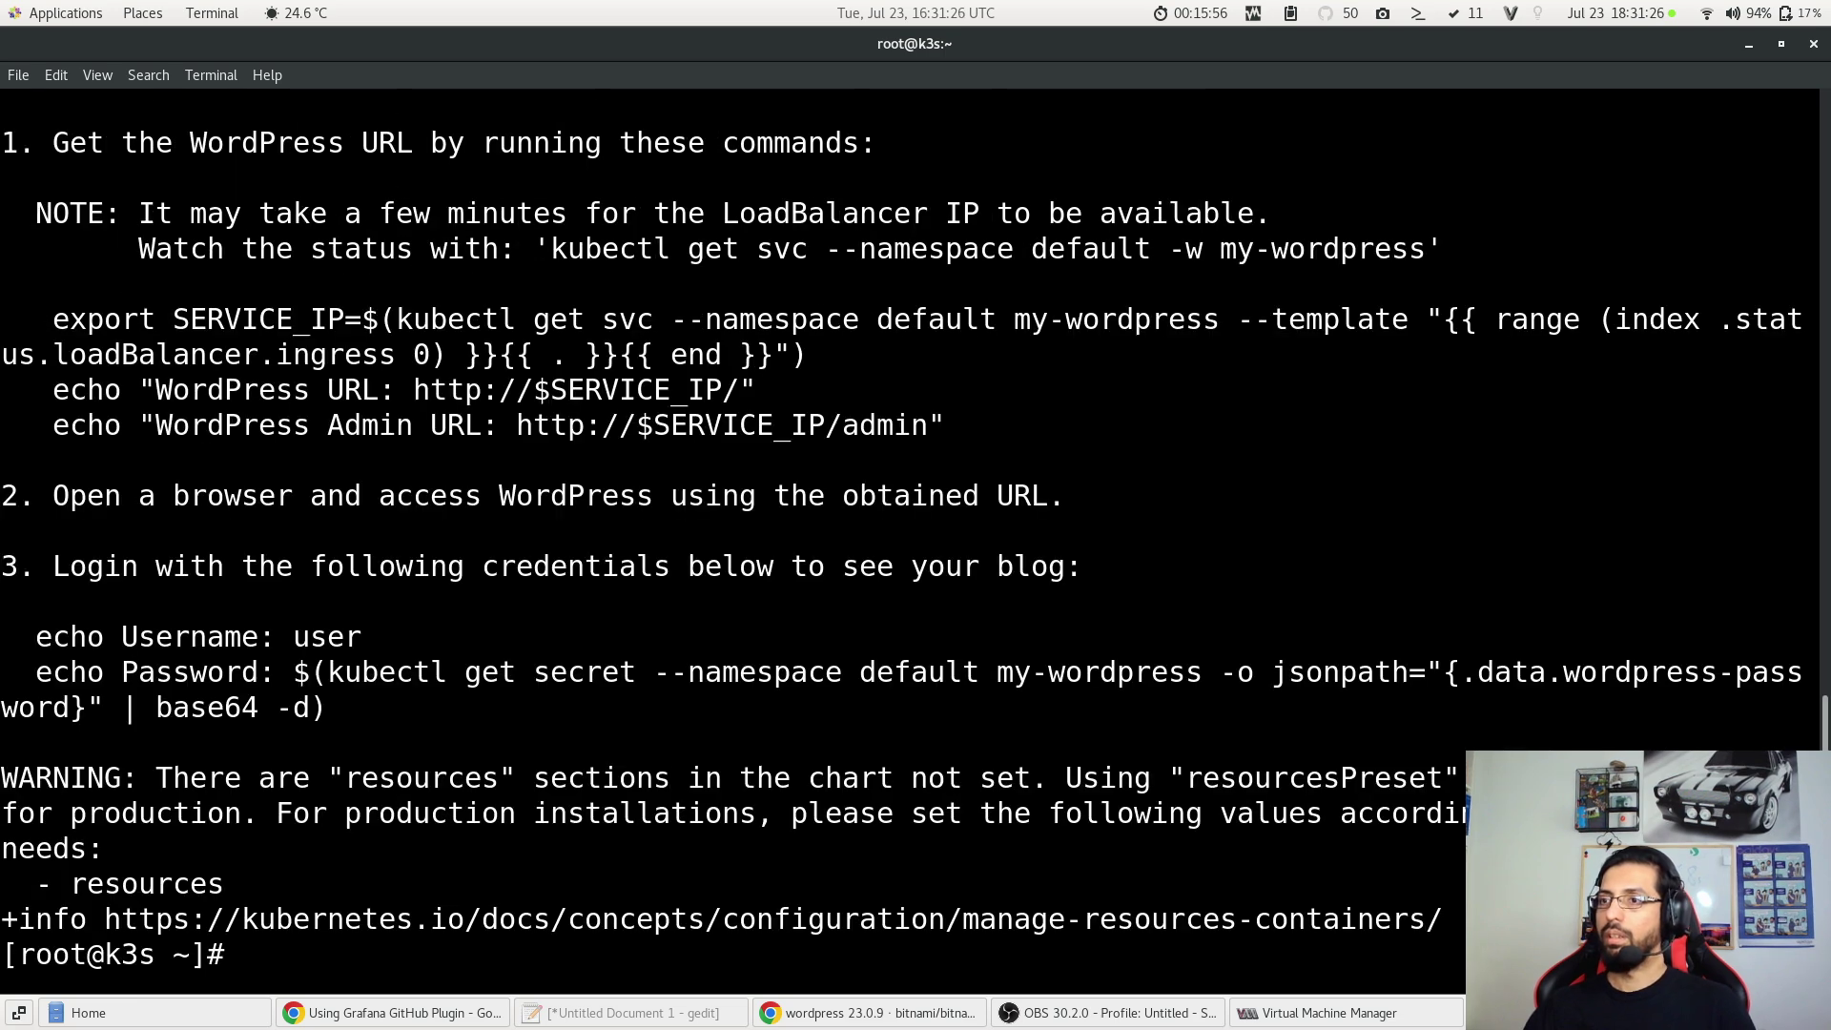
{"action": "scroll", "coordinate": [864, 512], "scroll_direction": "up", "scroll_amount": 2}
{"action": "scroll", "coordinate": [864, 512], "scroll_direction": "up", "scroll_amount": 2}
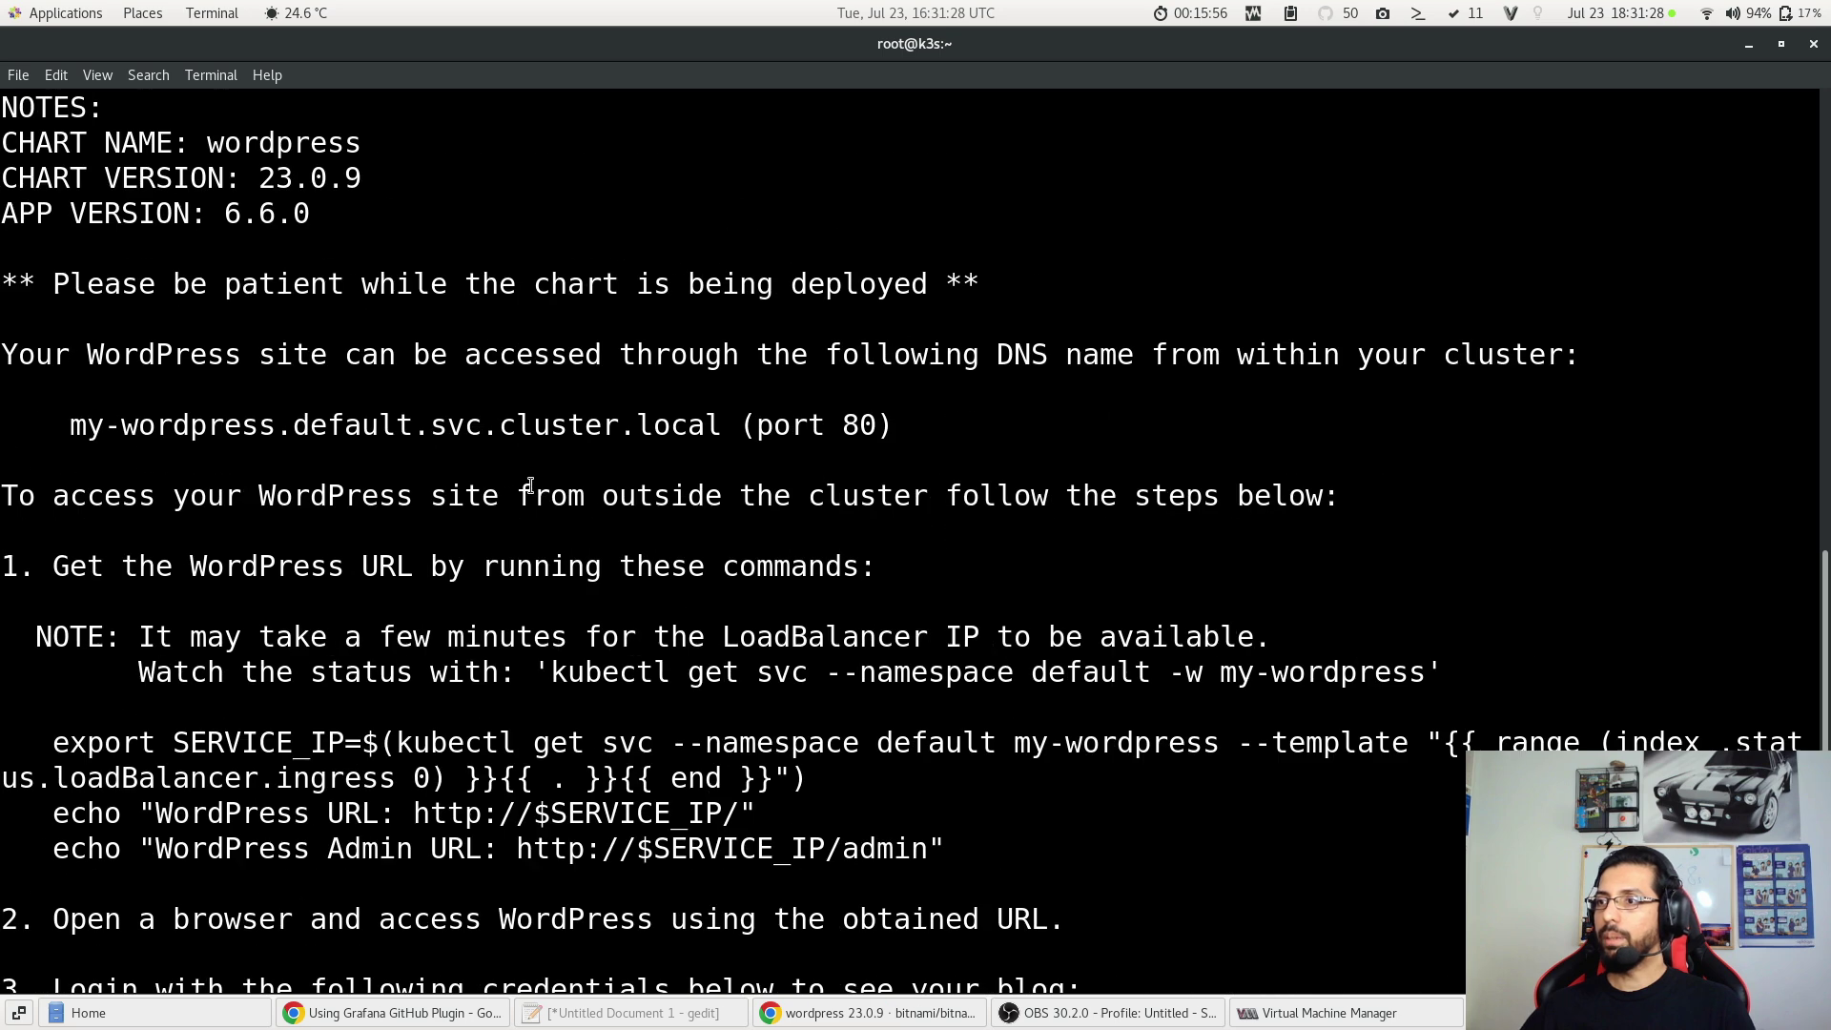
{"action": "scroll", "coordinate": [396, 466], "scroll_direction": "up", "scroll_amount": 3}
{"action": "scroll", "coordinate": [387, 478], "scroll_direction": "up", "scroll_amount": 1}
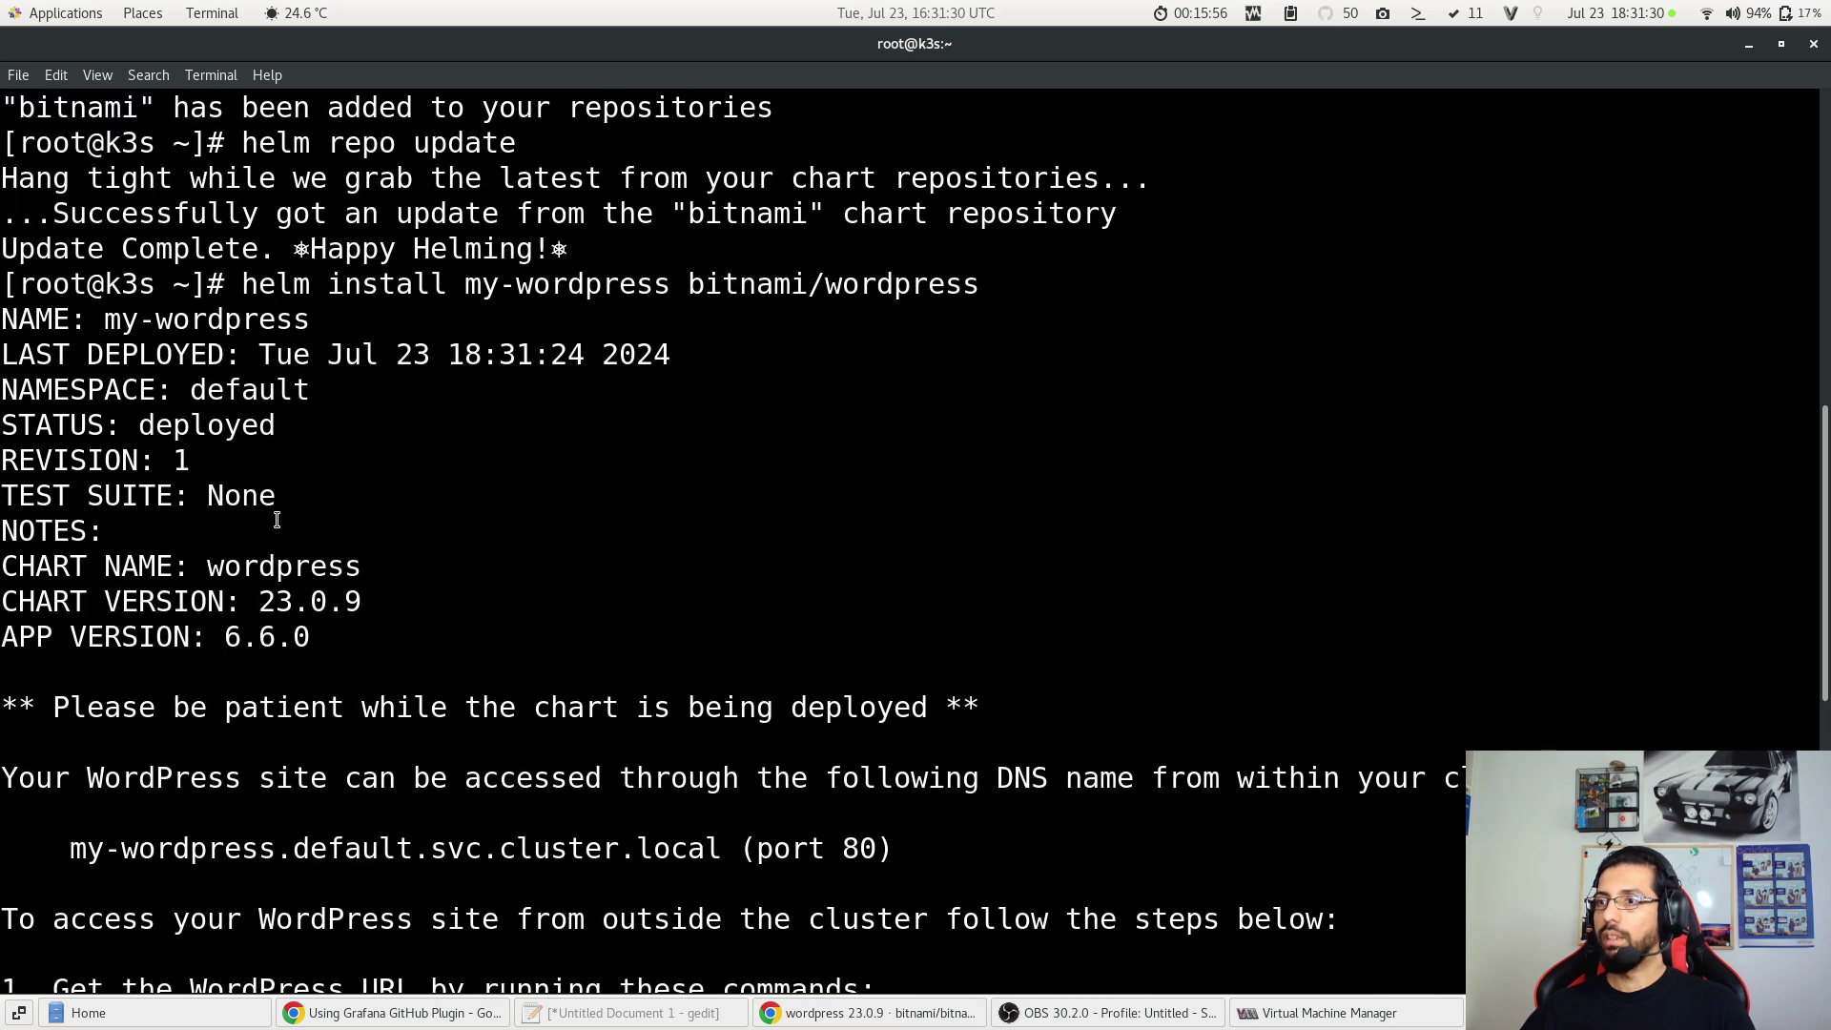
Step: Highlight the deployed status, chart wordpress and release name my-wordpress in the output
{"action": "left_click_drag", "start_coordinate": [17, 426], "coordinate": [274, 430]}
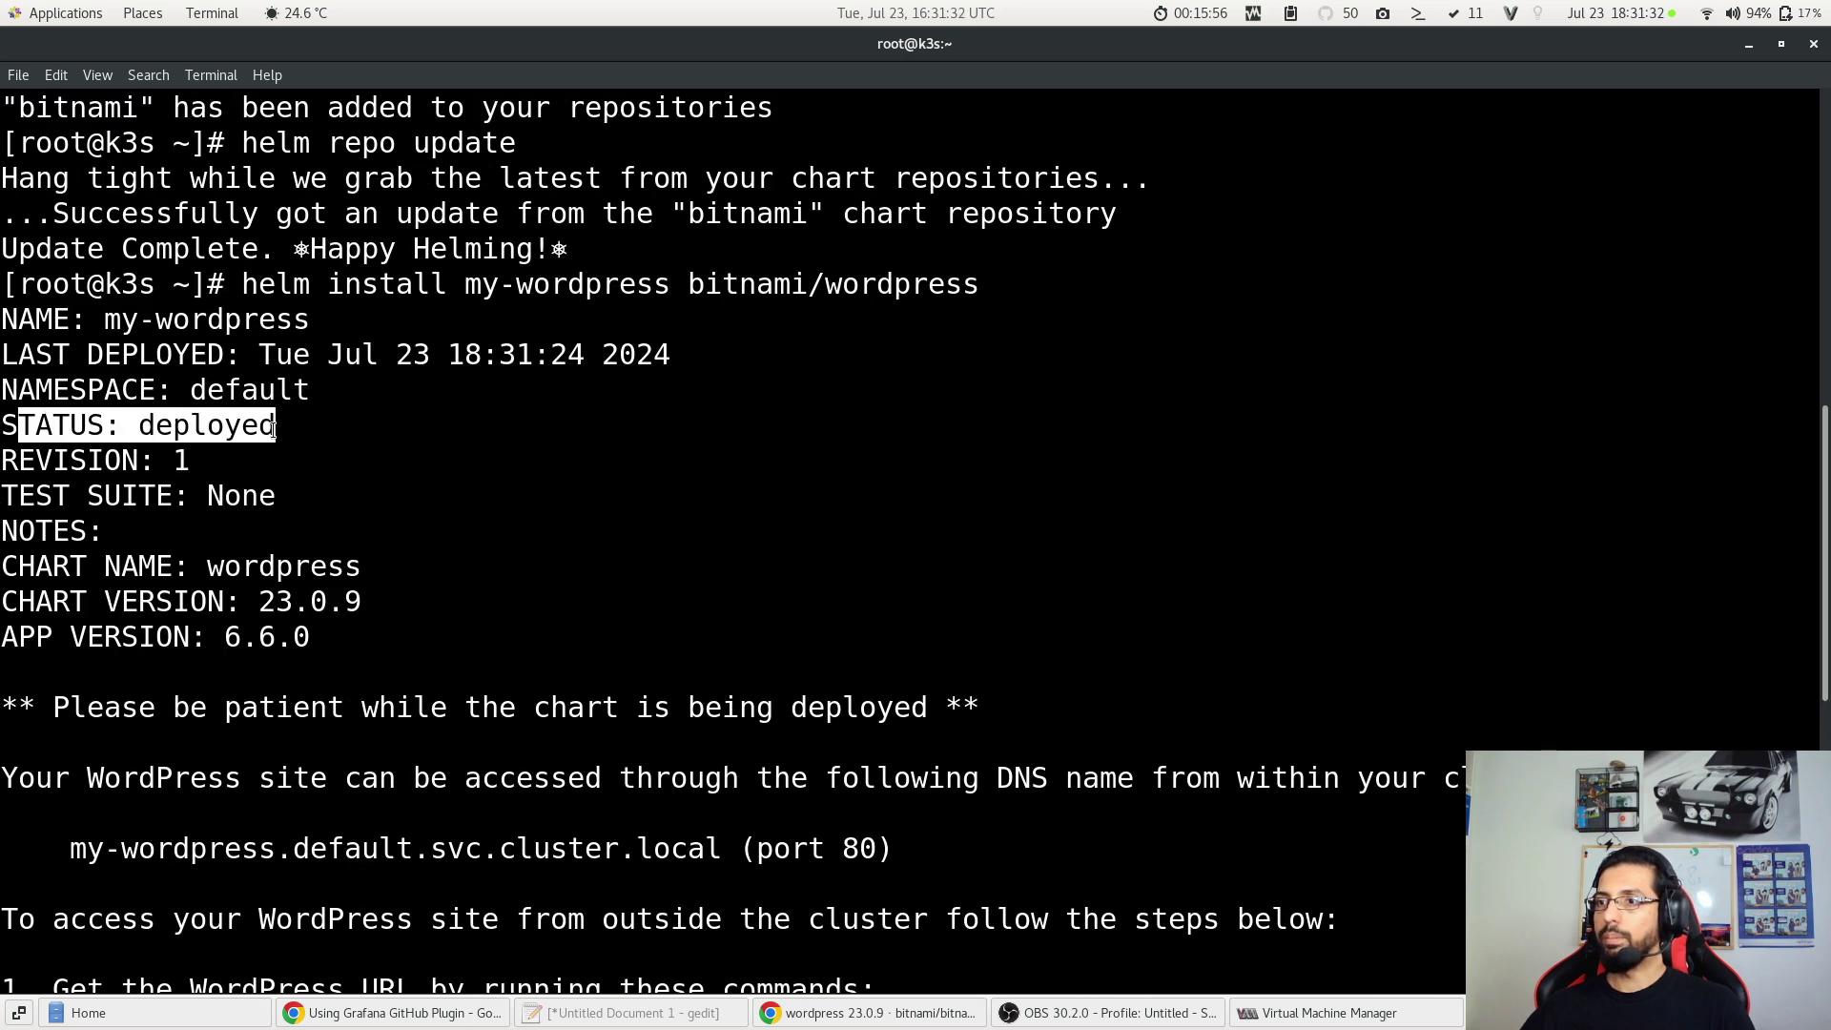
{"action": "scroll", "coordinate": [270, 458], "scroll_direction": "up", "scroll_amount": 1}
{"action": "left_click", "coordinate": [202, 688]}
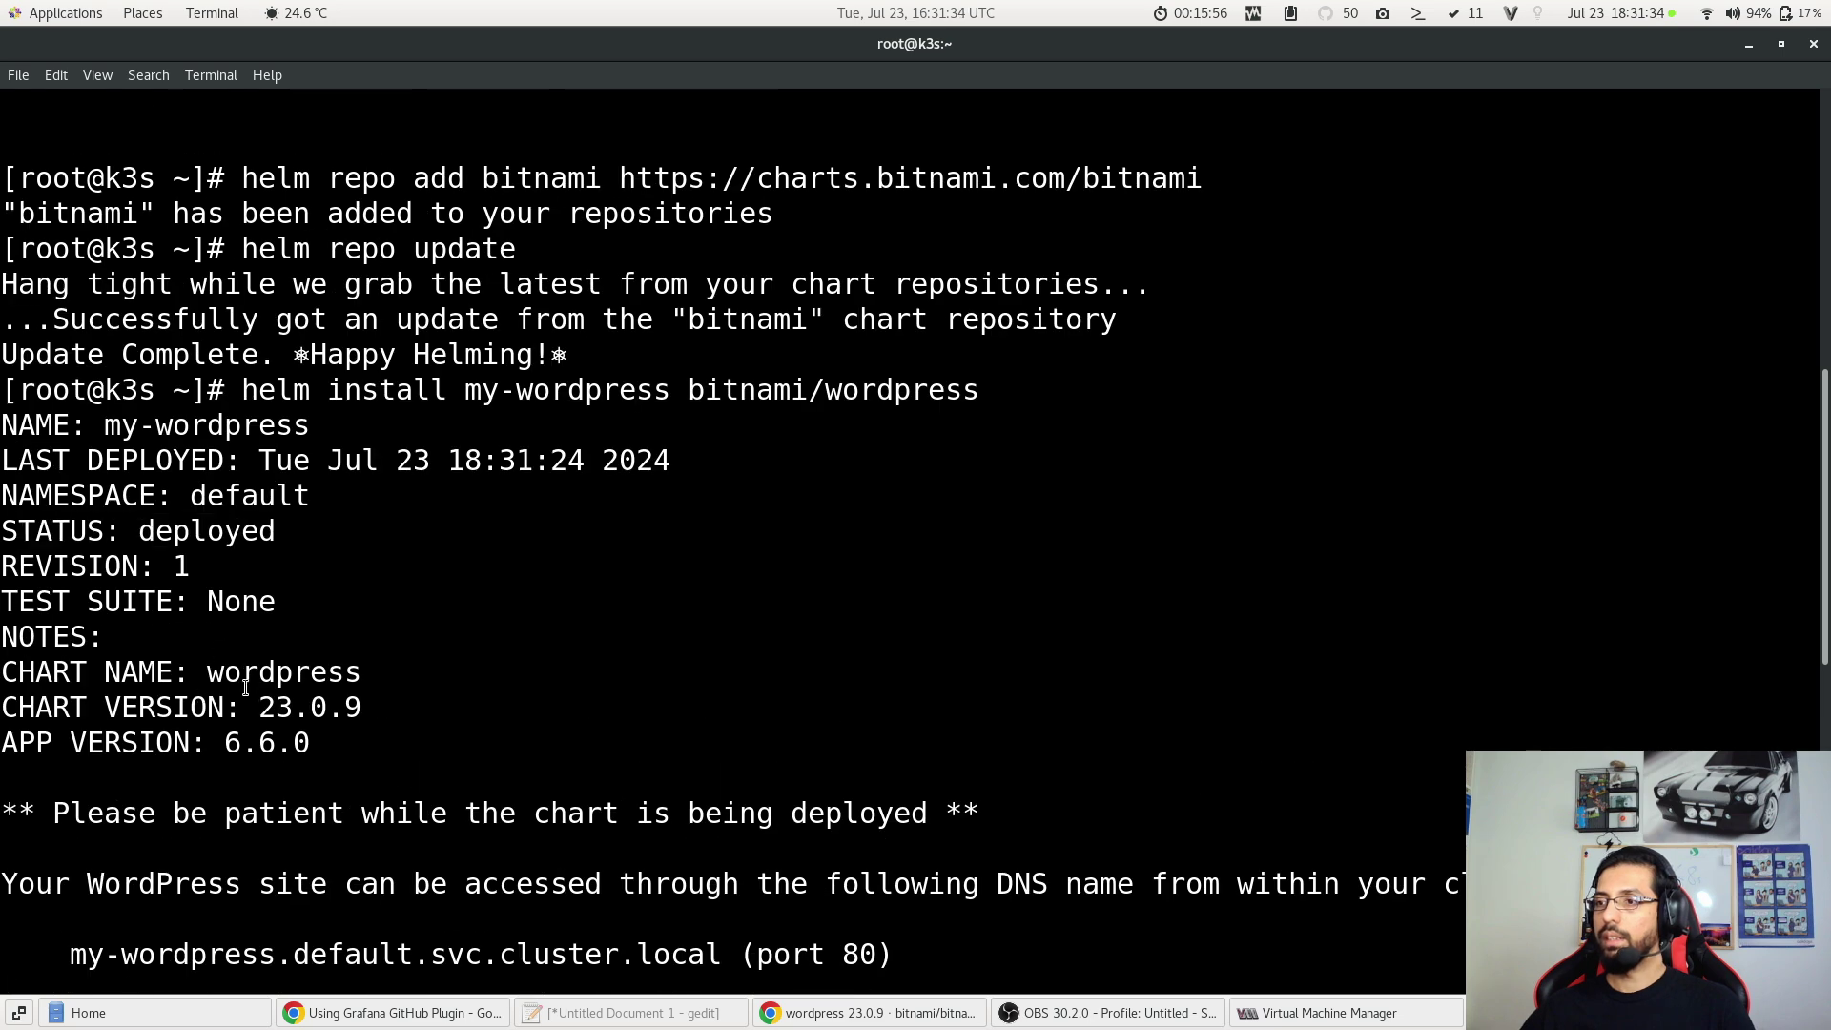
{"action": "double_click", "coordinate": [240, 678]}
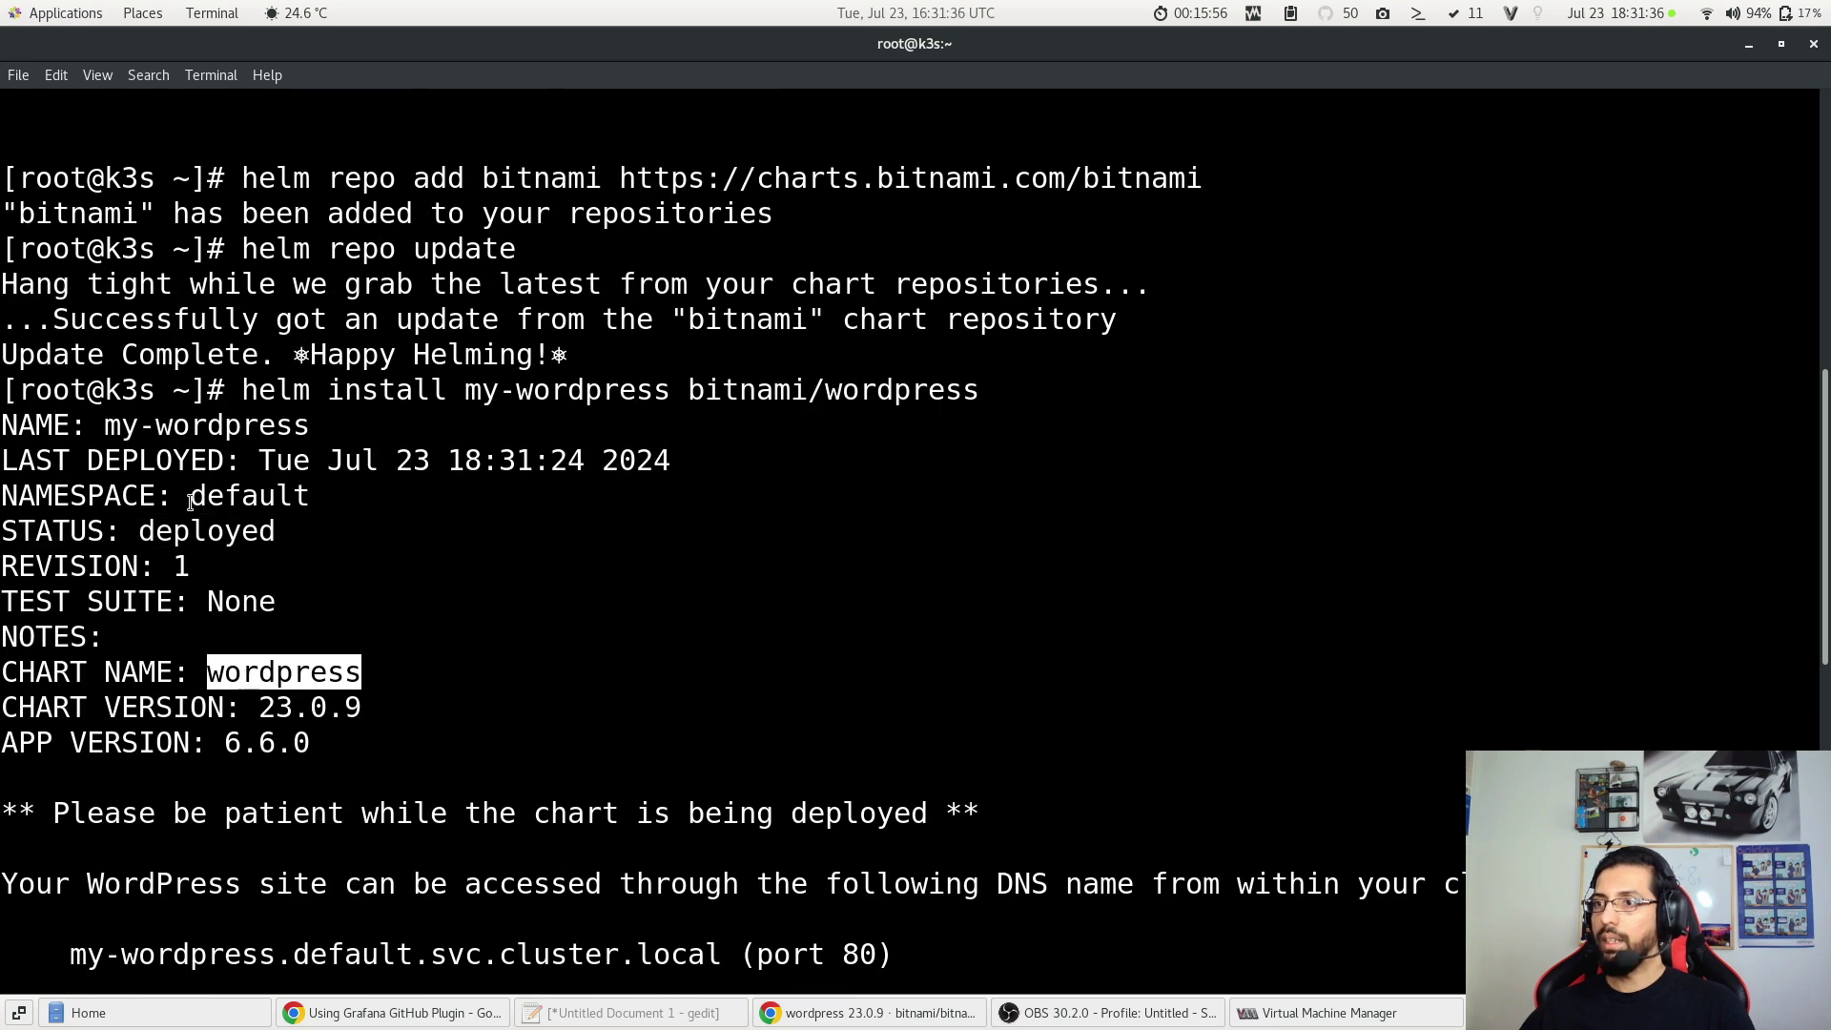
{"action": "left_click_drag", "start_coordinate": [12, 424], "coordinate": [308, 432]}
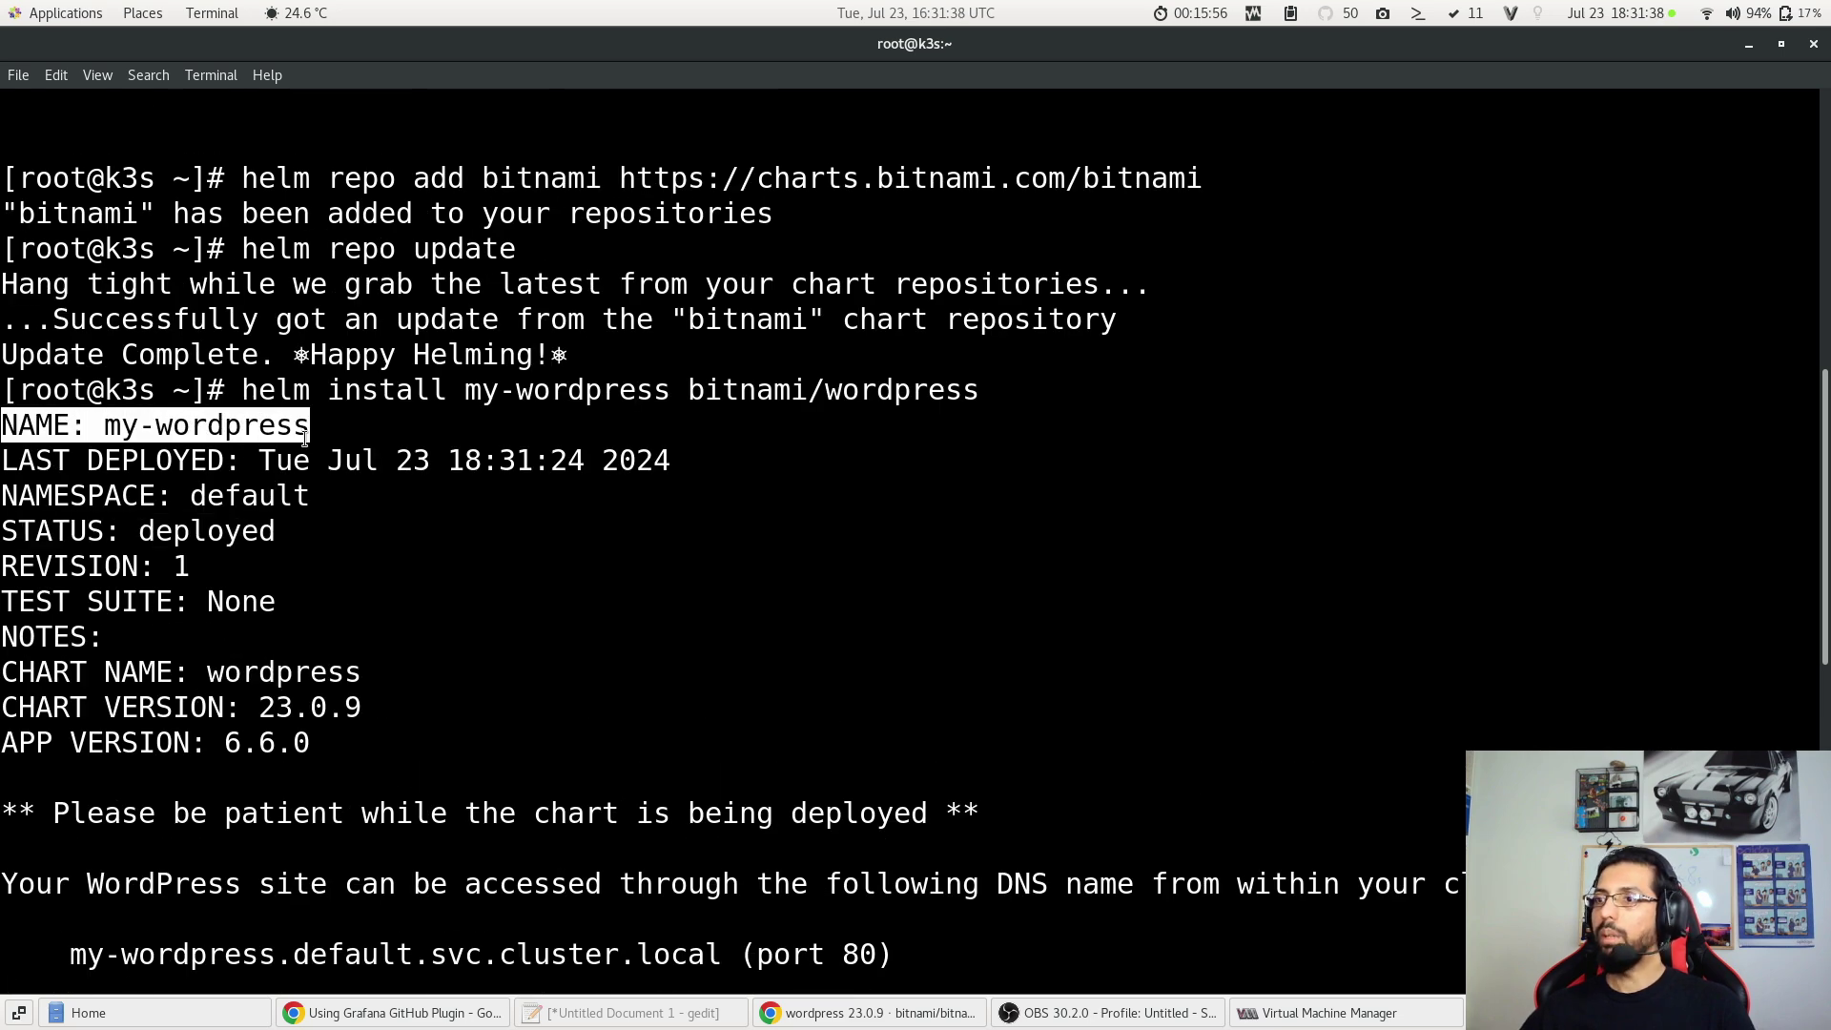
{"action": "scroll", "coordinate": [260, 590], "scroll_direction": "down", "scroll_amount": 1}
{"action": "scroll", "coordinate": [259, 592], "scroll_direction": "down", "scroll_amount": 1}
{"action": "scroll", "coordinate": [261, 536], "scroll_direction": "down", "scroll_amount": 1}
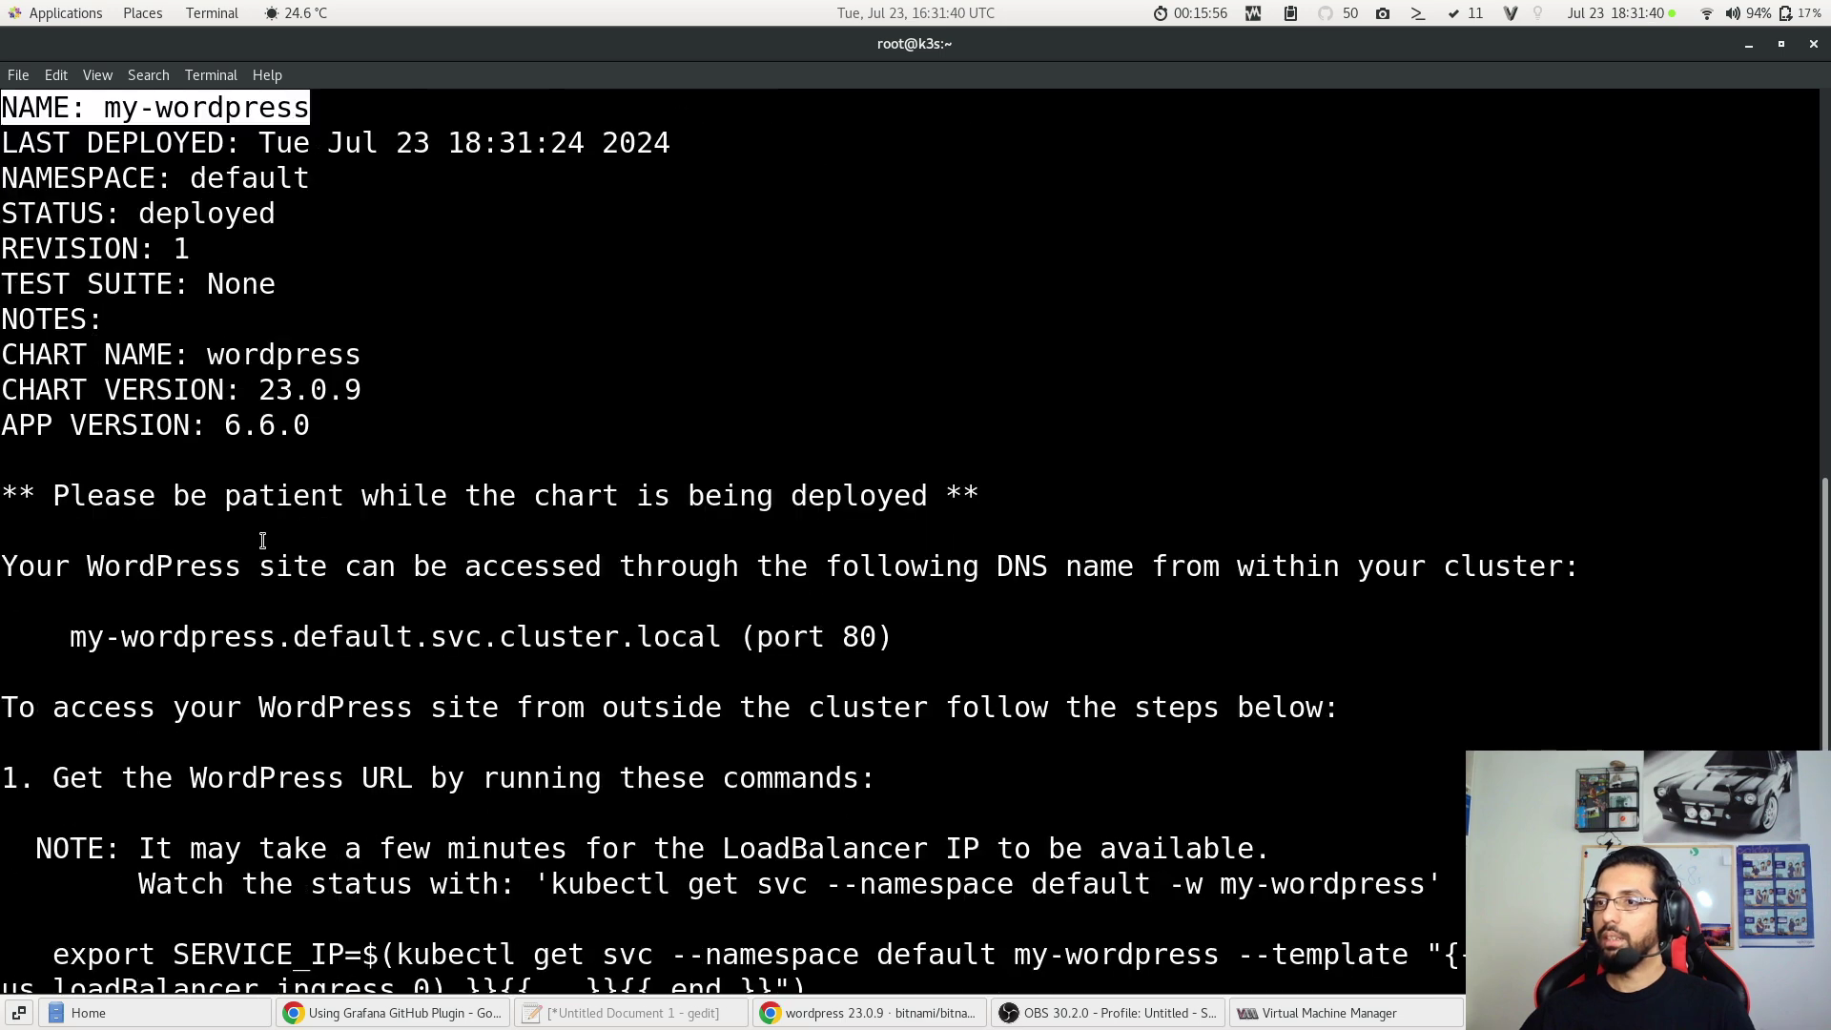
{"action": "scroll", "coordinate": [223, 390], "scroll_direction": "down", "scroll_amount": 1}
{"action": "scroll", "coordinate": [226, 472], "scroll_direction": "down", "scroll_amount": 4}
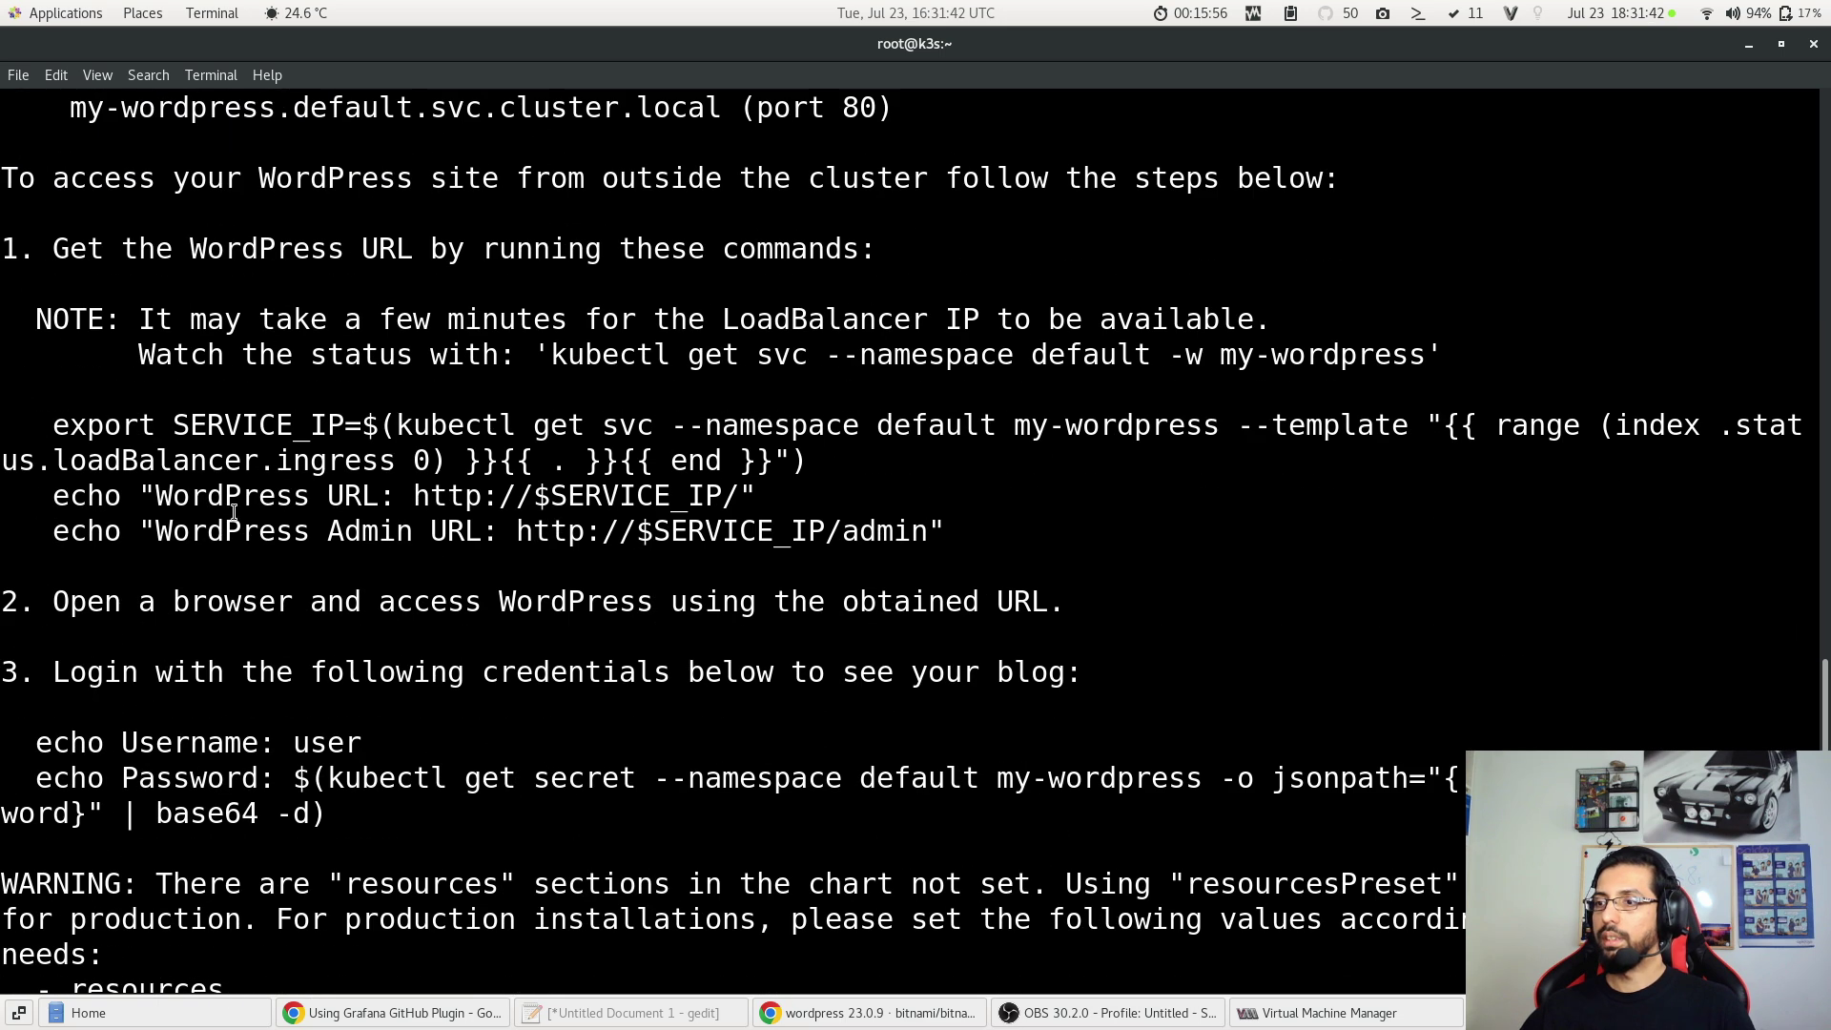
{"action": "scroll", "coordinate": [234, 515], "scroll_direction": "down", "scroll_amount": 1}
{"action": "type", "text": "cl"}
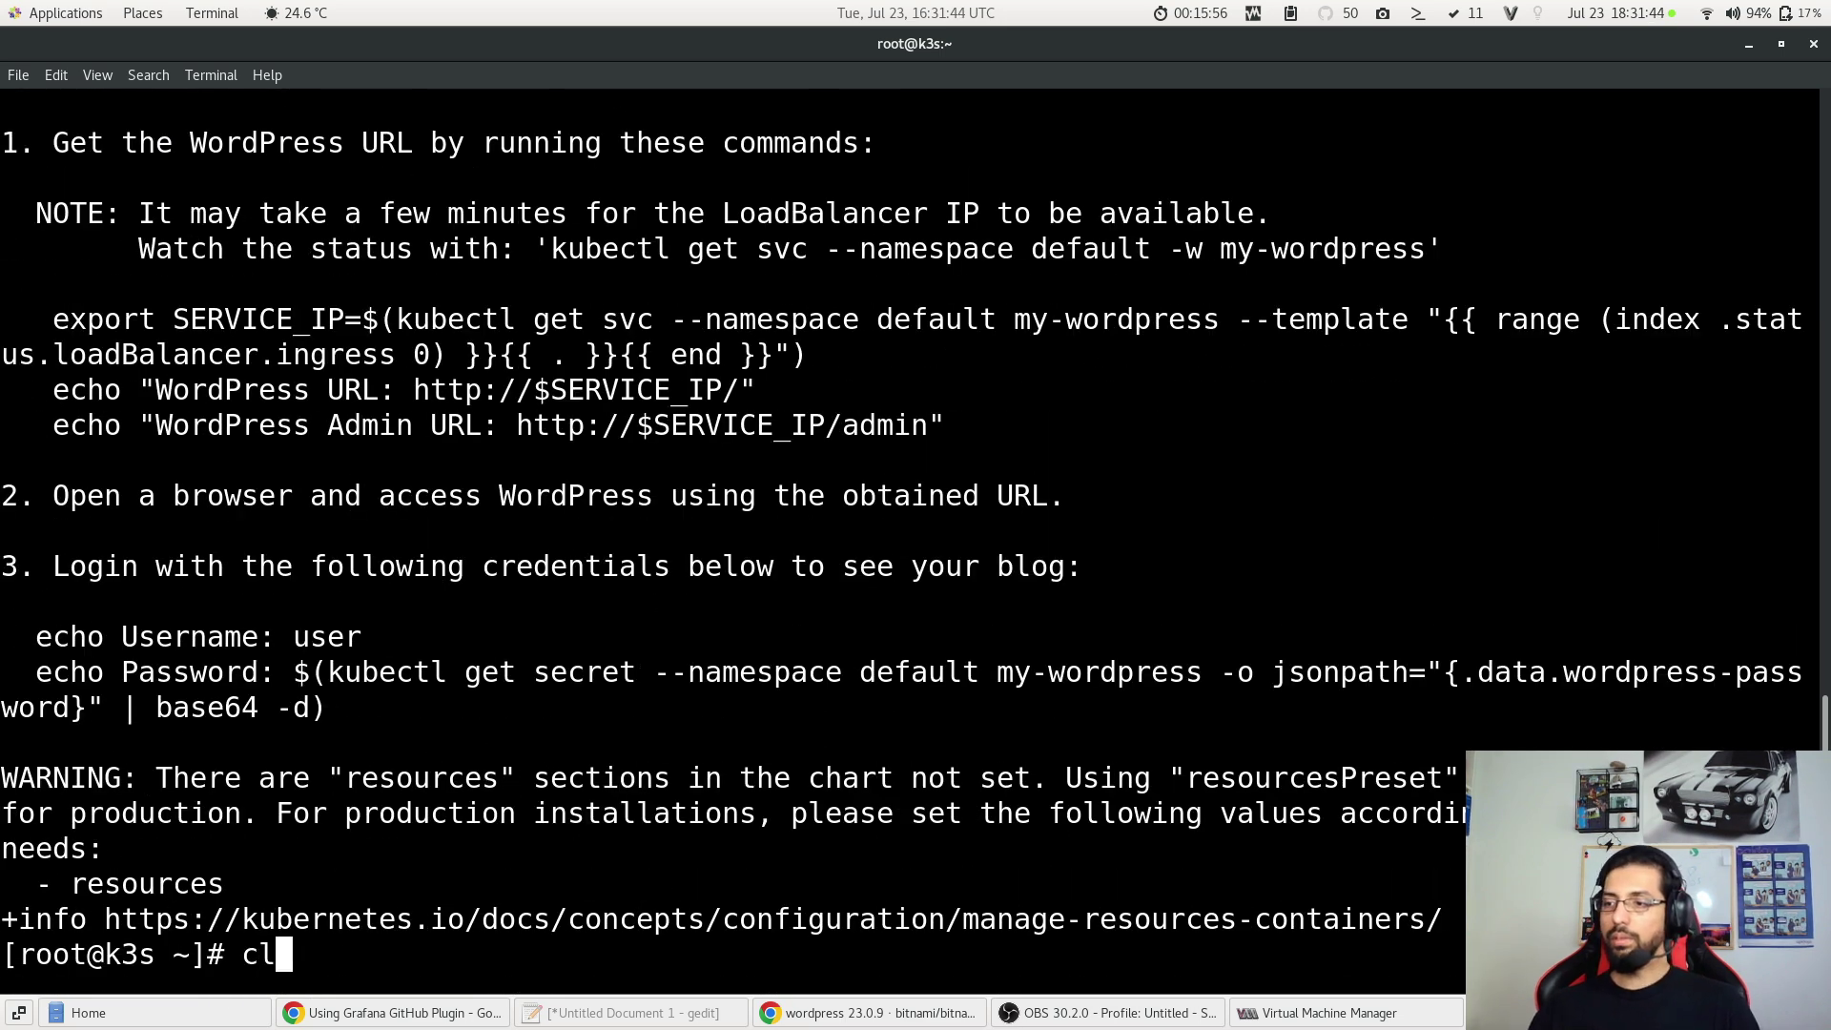
{"action": "type", "text": "ear"}
Step: Clear the screen and list helm releases, showing my-wordpress revision 1 with chart wordpress-23.0.9
{"action": "key", "text": "Return"}
{"action": "type", "text": "helm "}
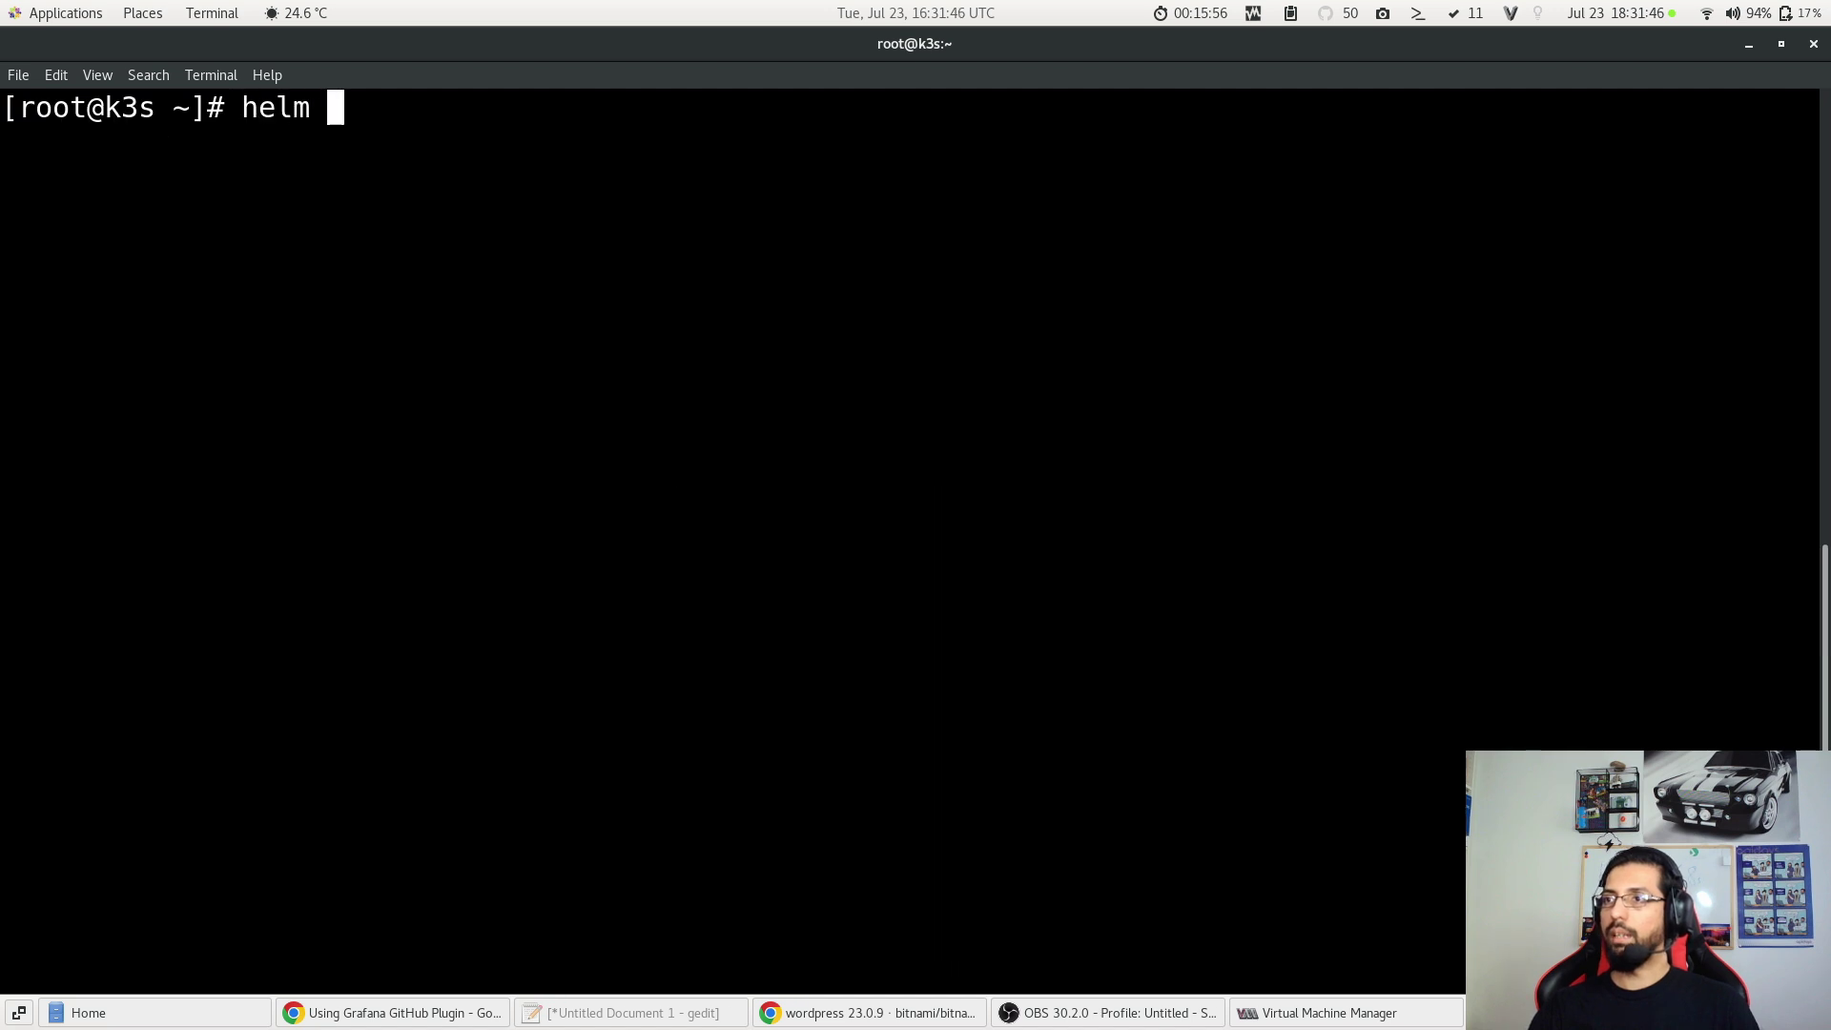
{"action": "type", "text": "-"}
{"action": "key", "text": "BackSpace"}
{"action": "type", "text": "lis"}
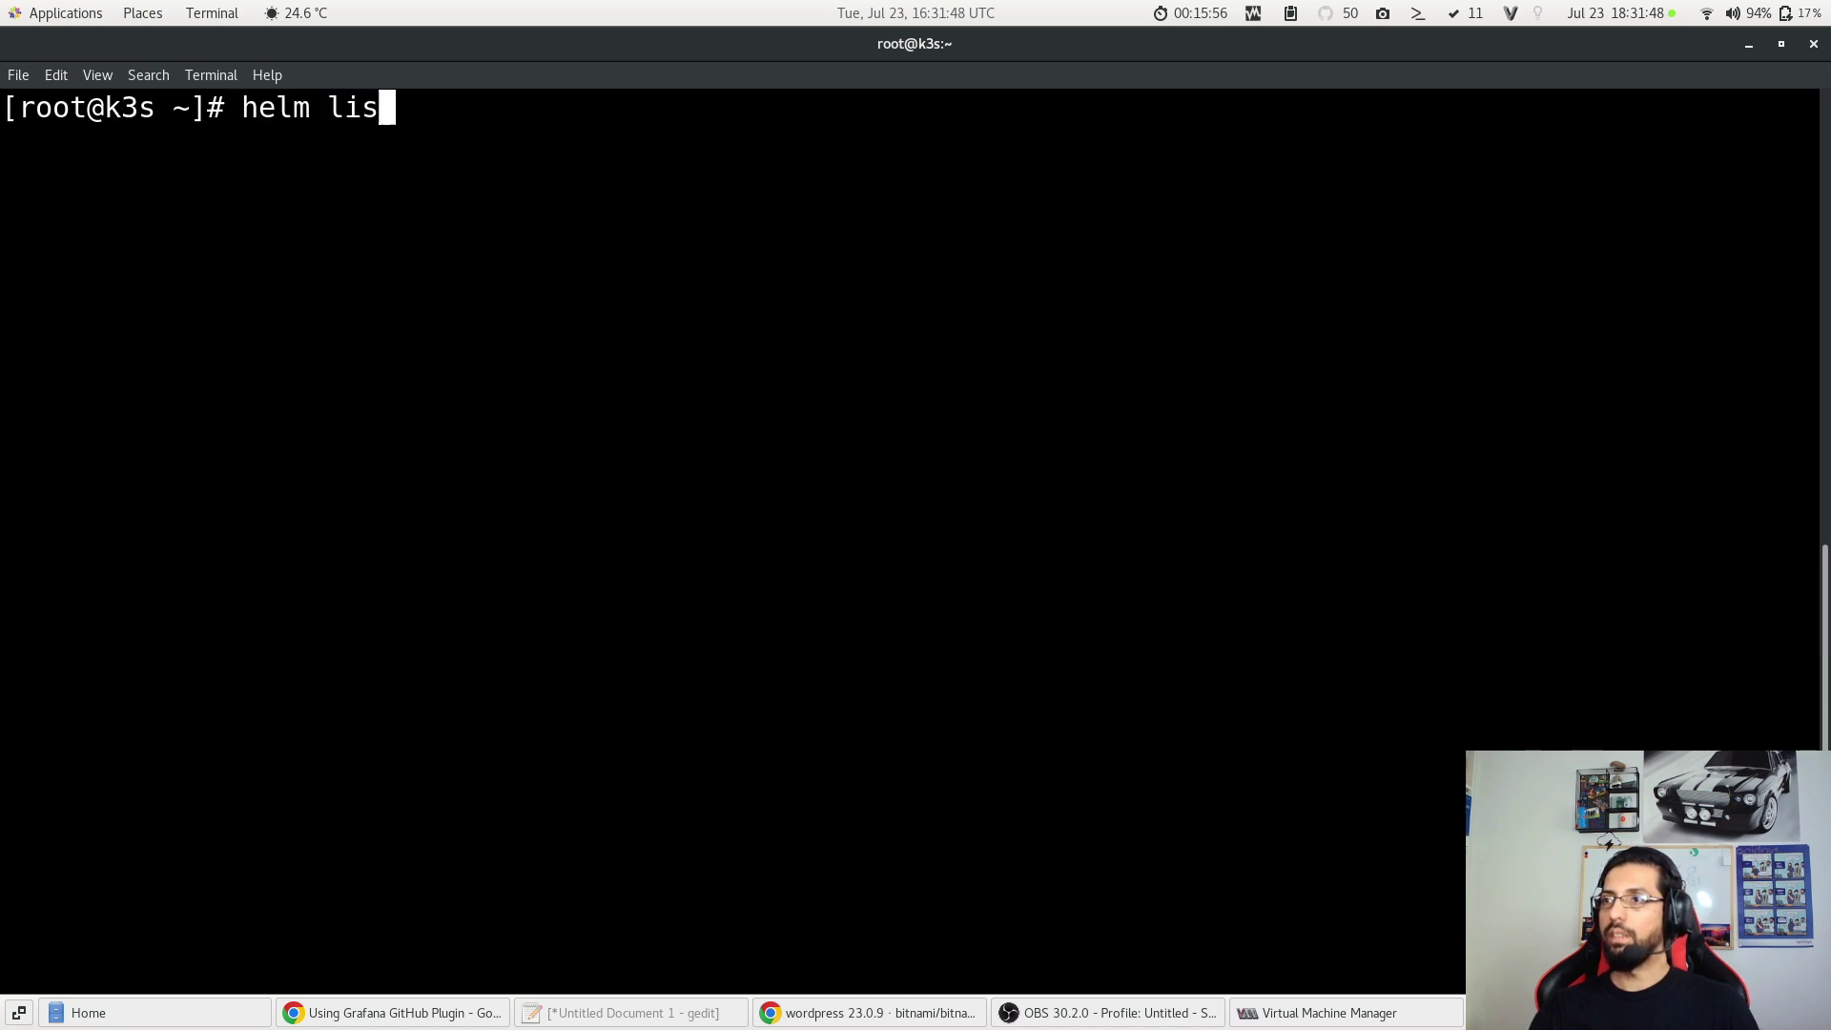
{"action": "type", "text": "t "}
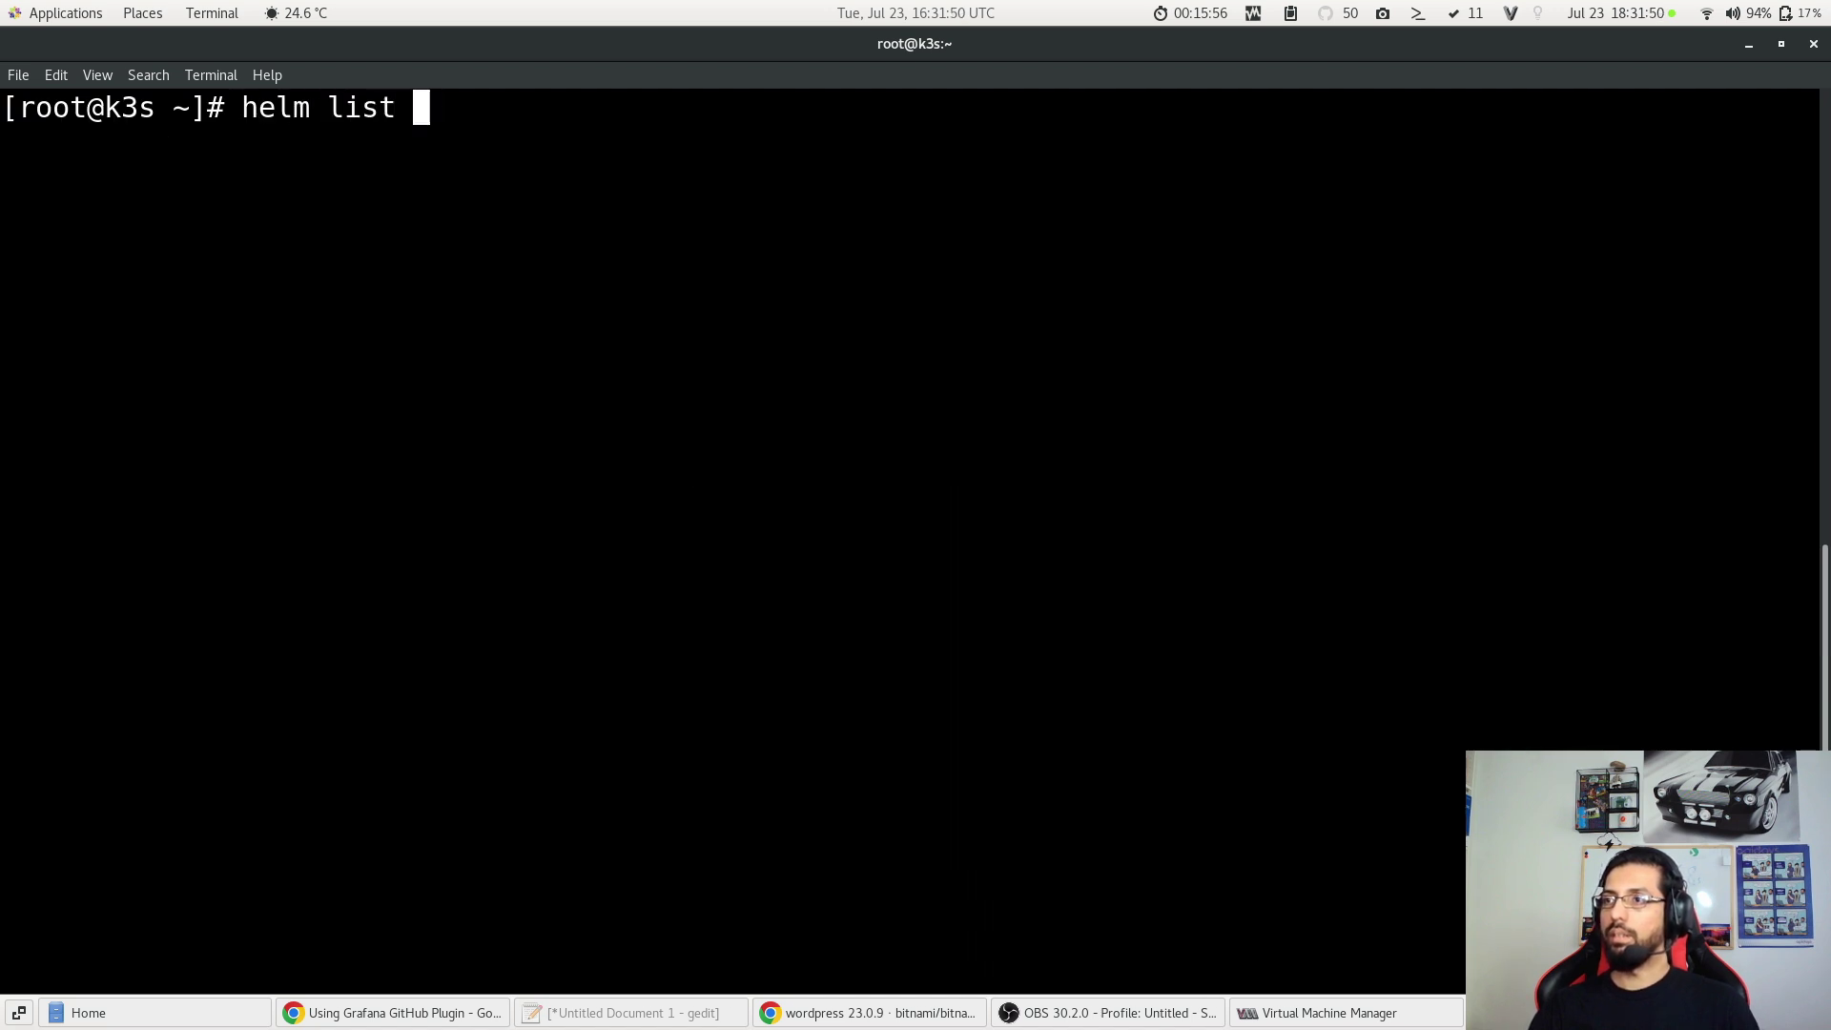
{"action": "type", "text": "all"}
{"action": "key", "text": "Return"}
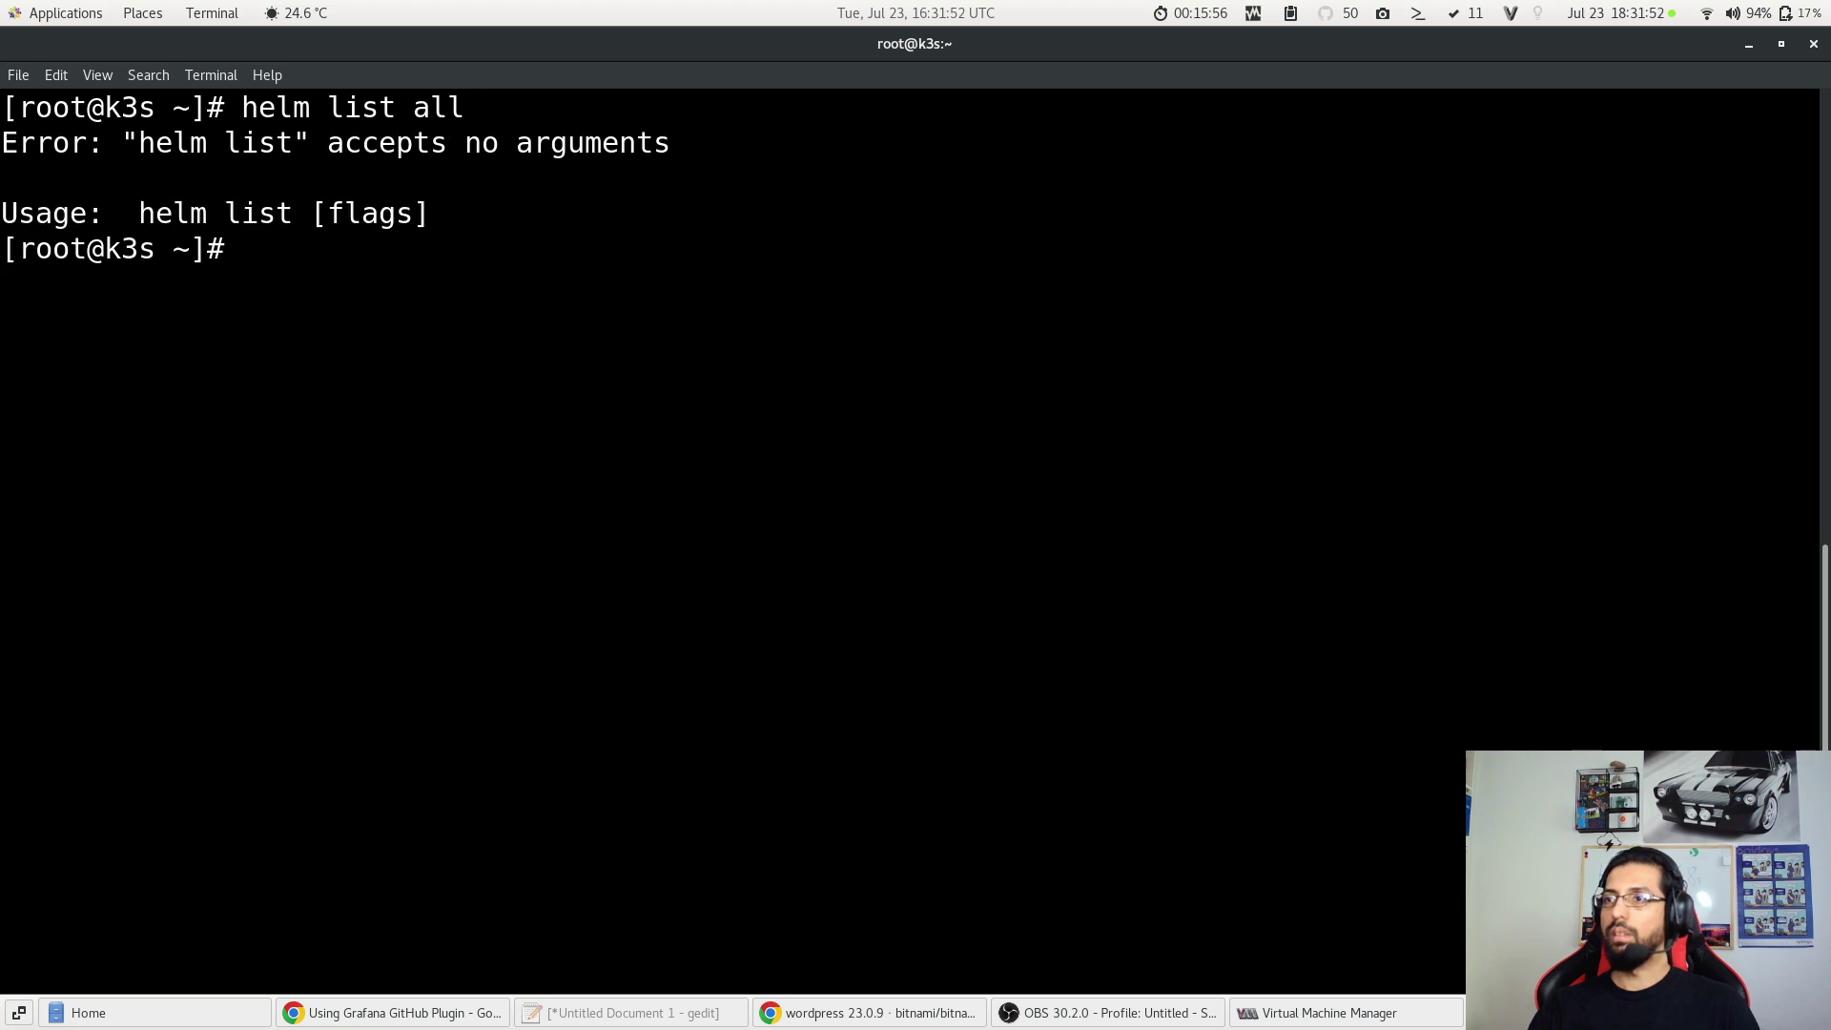
{"action": "type", "text": "helm list"}
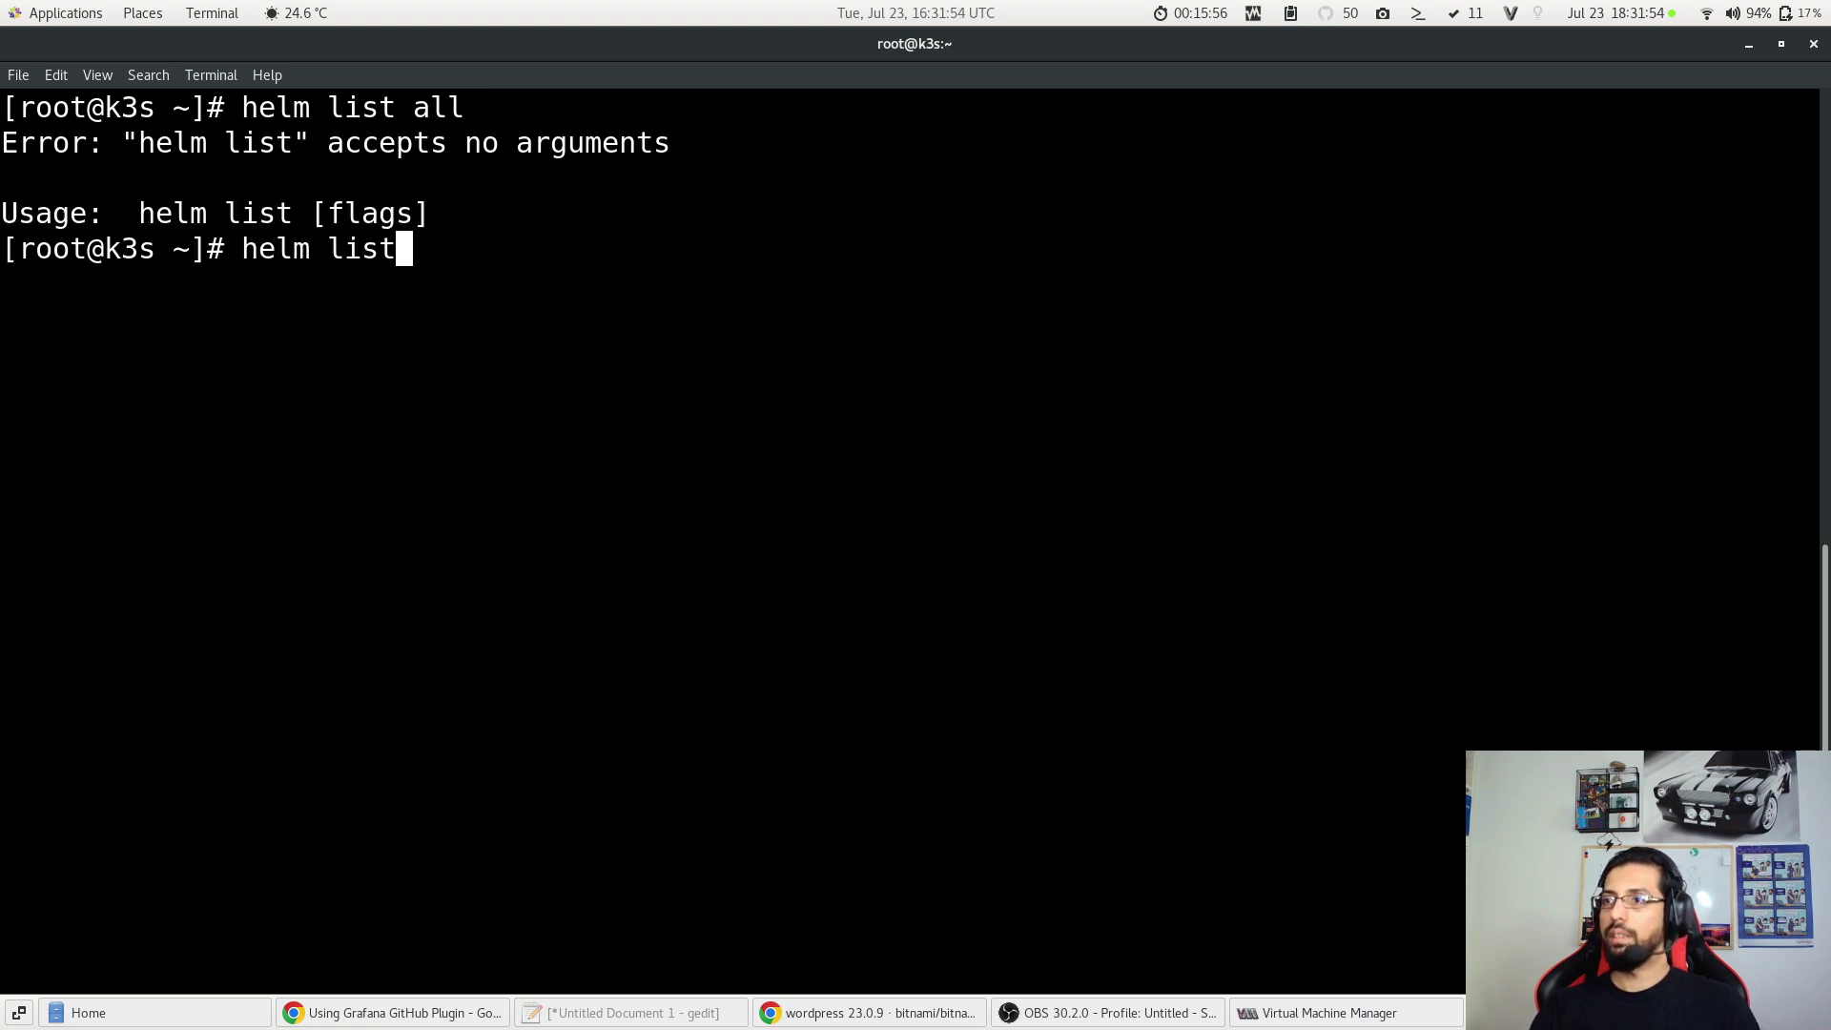
{"action": "key", "text": "Return"}
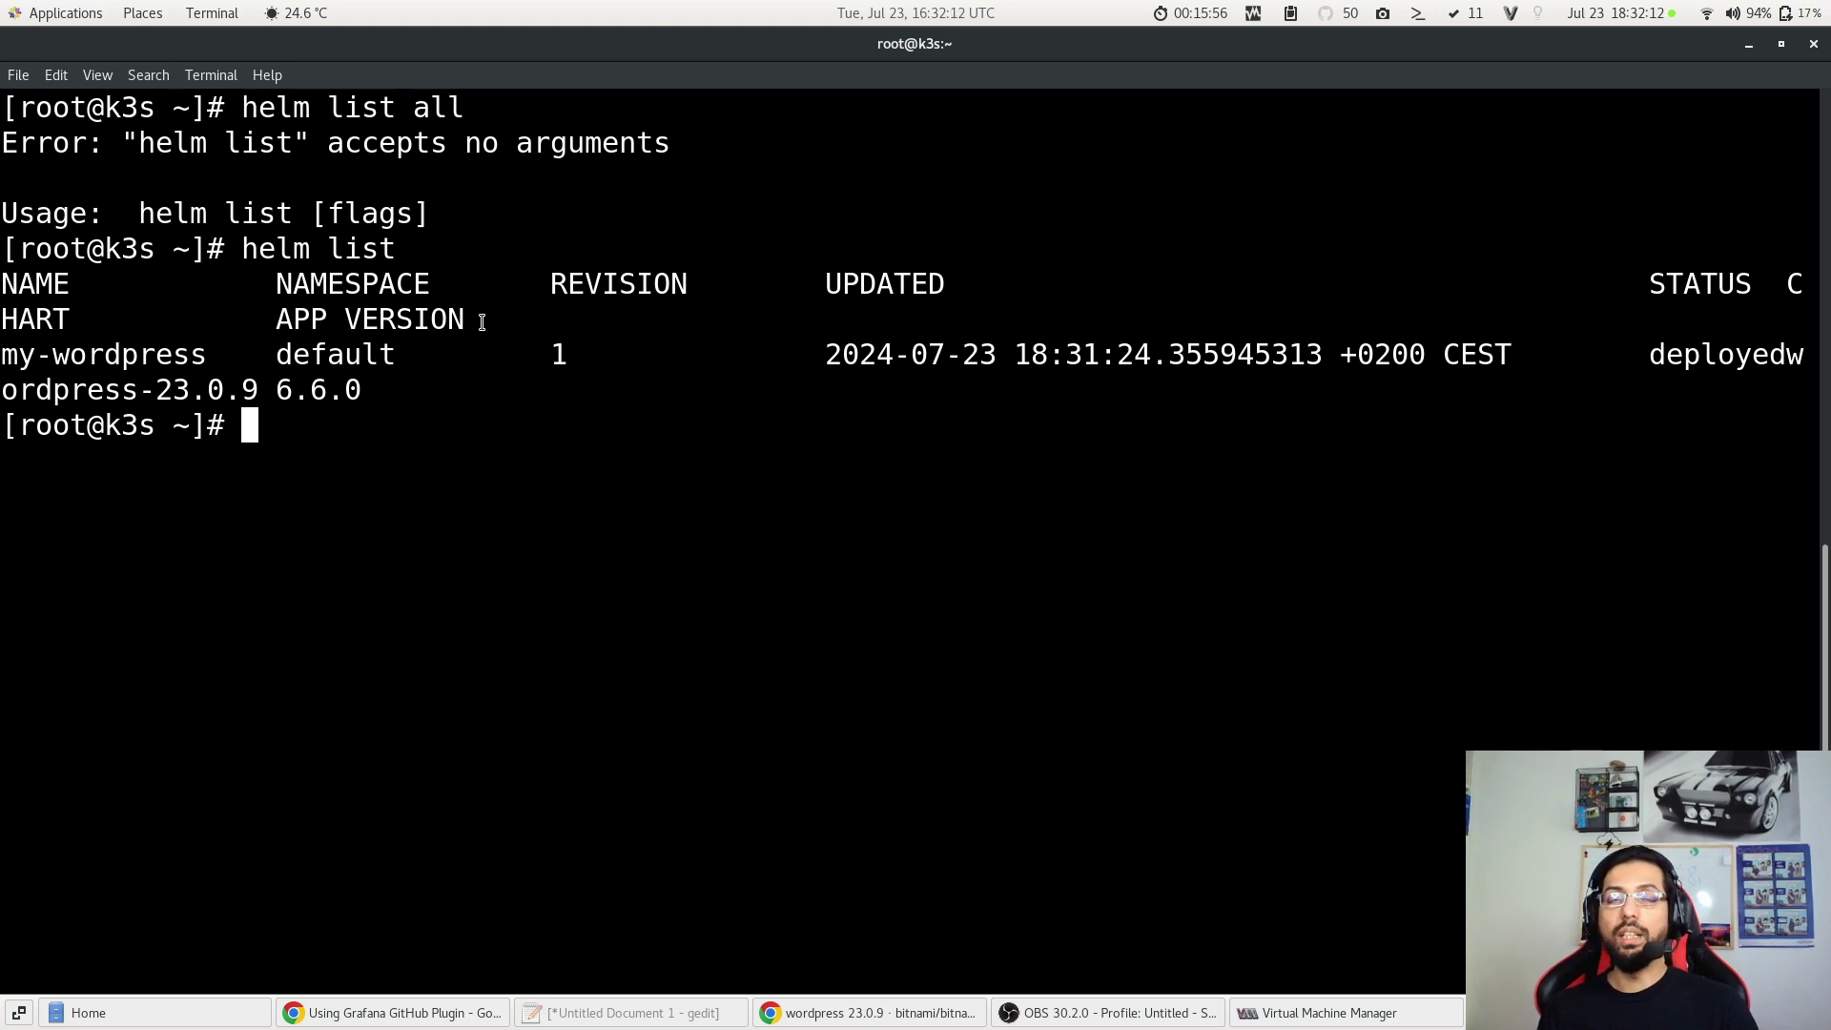
{"action": "type", "text": "h"}
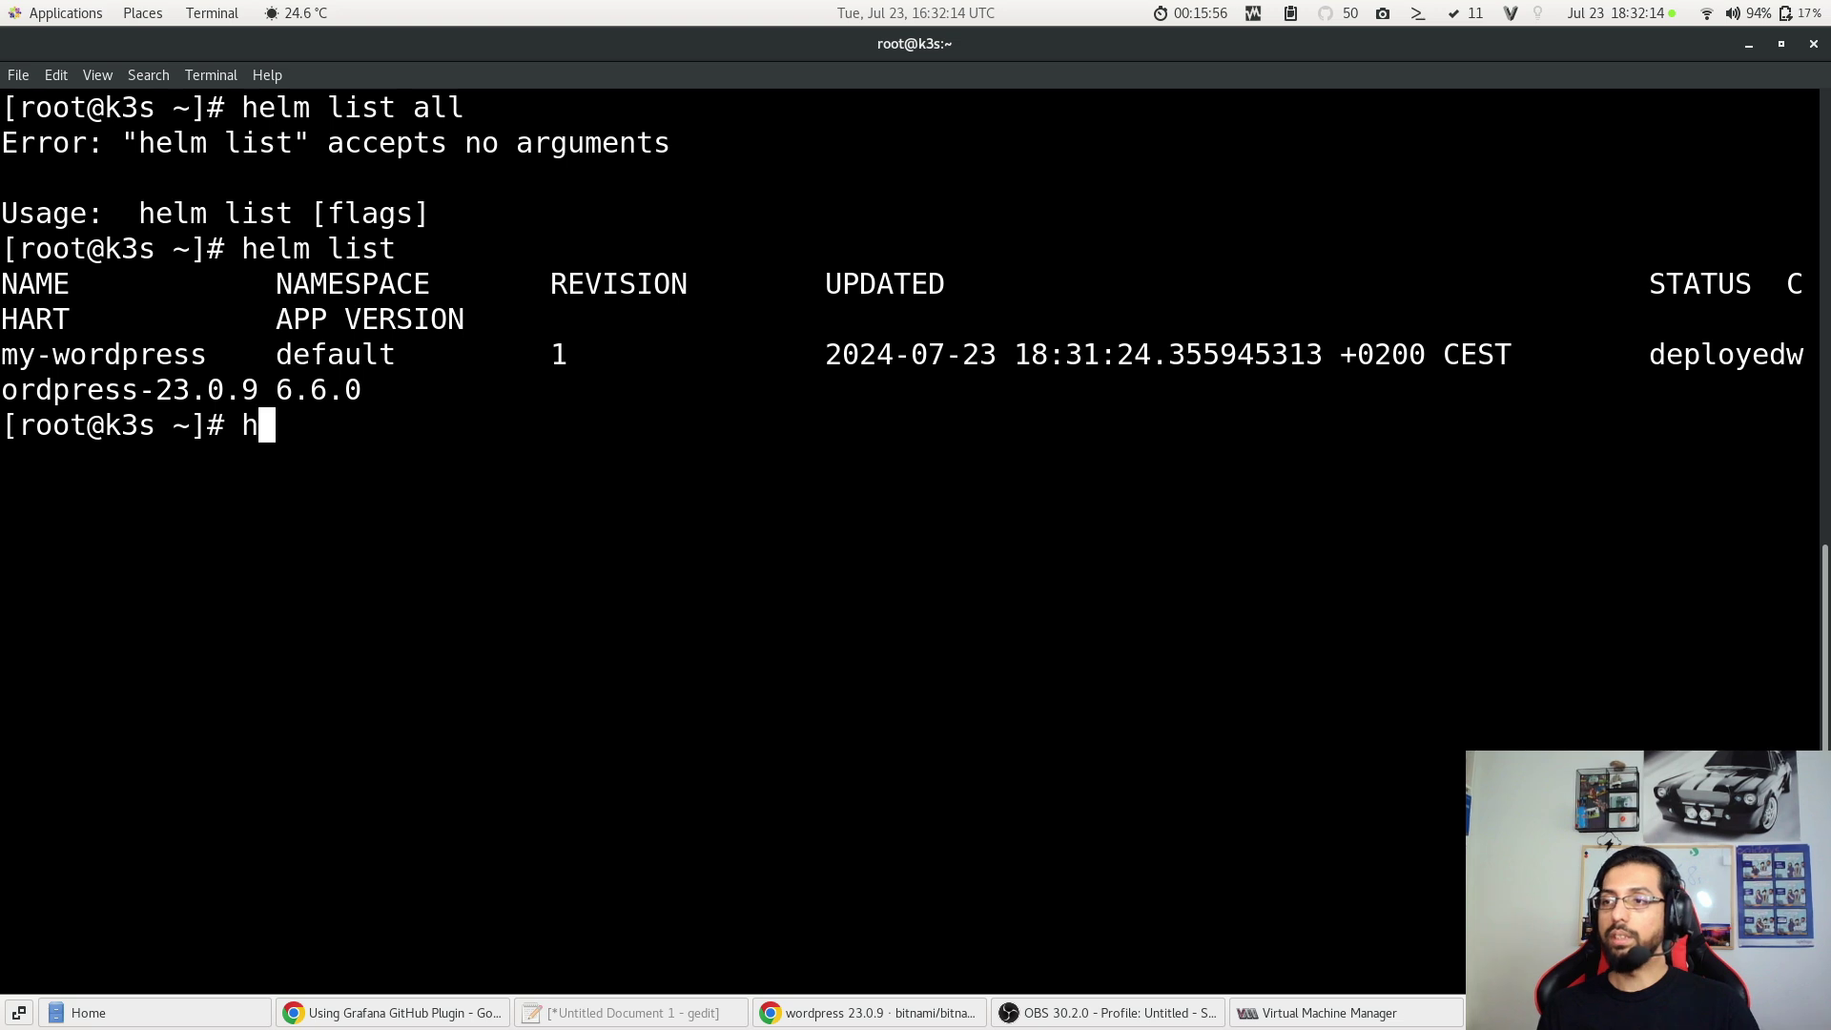
{"action": "type", "text": "elm "}
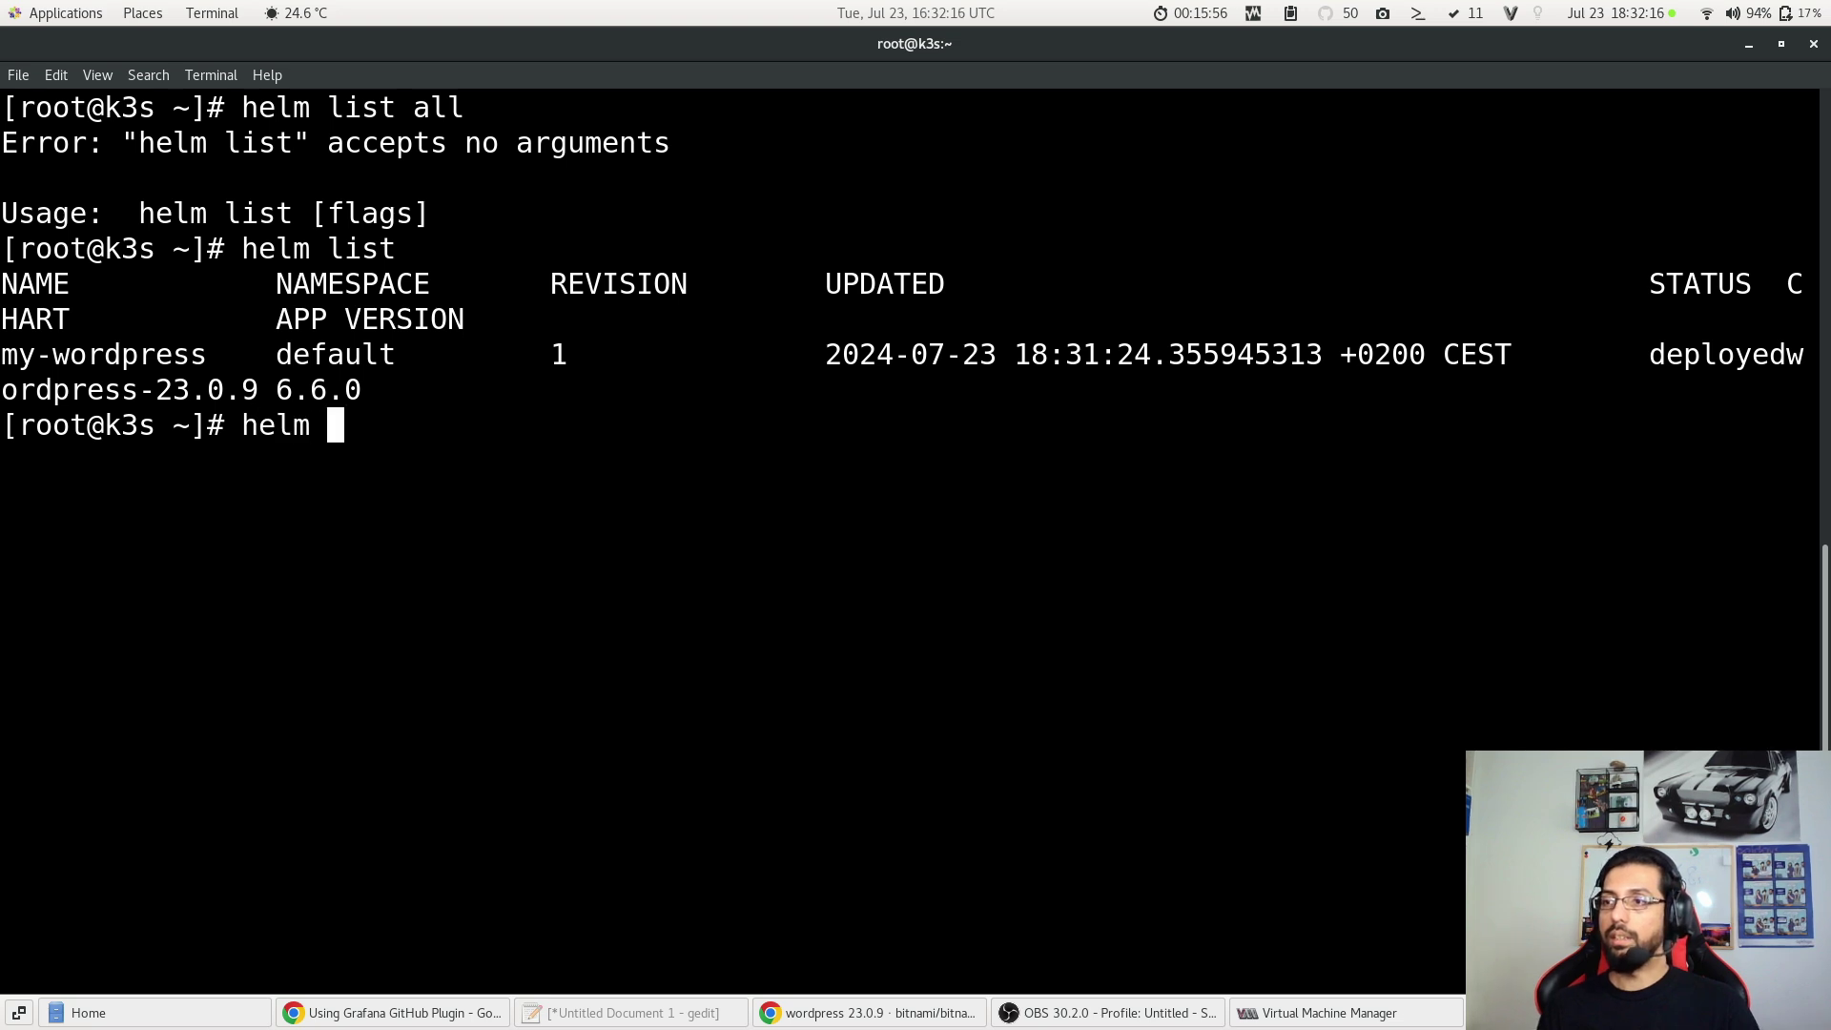
{"action": "type", "text": "delete "}
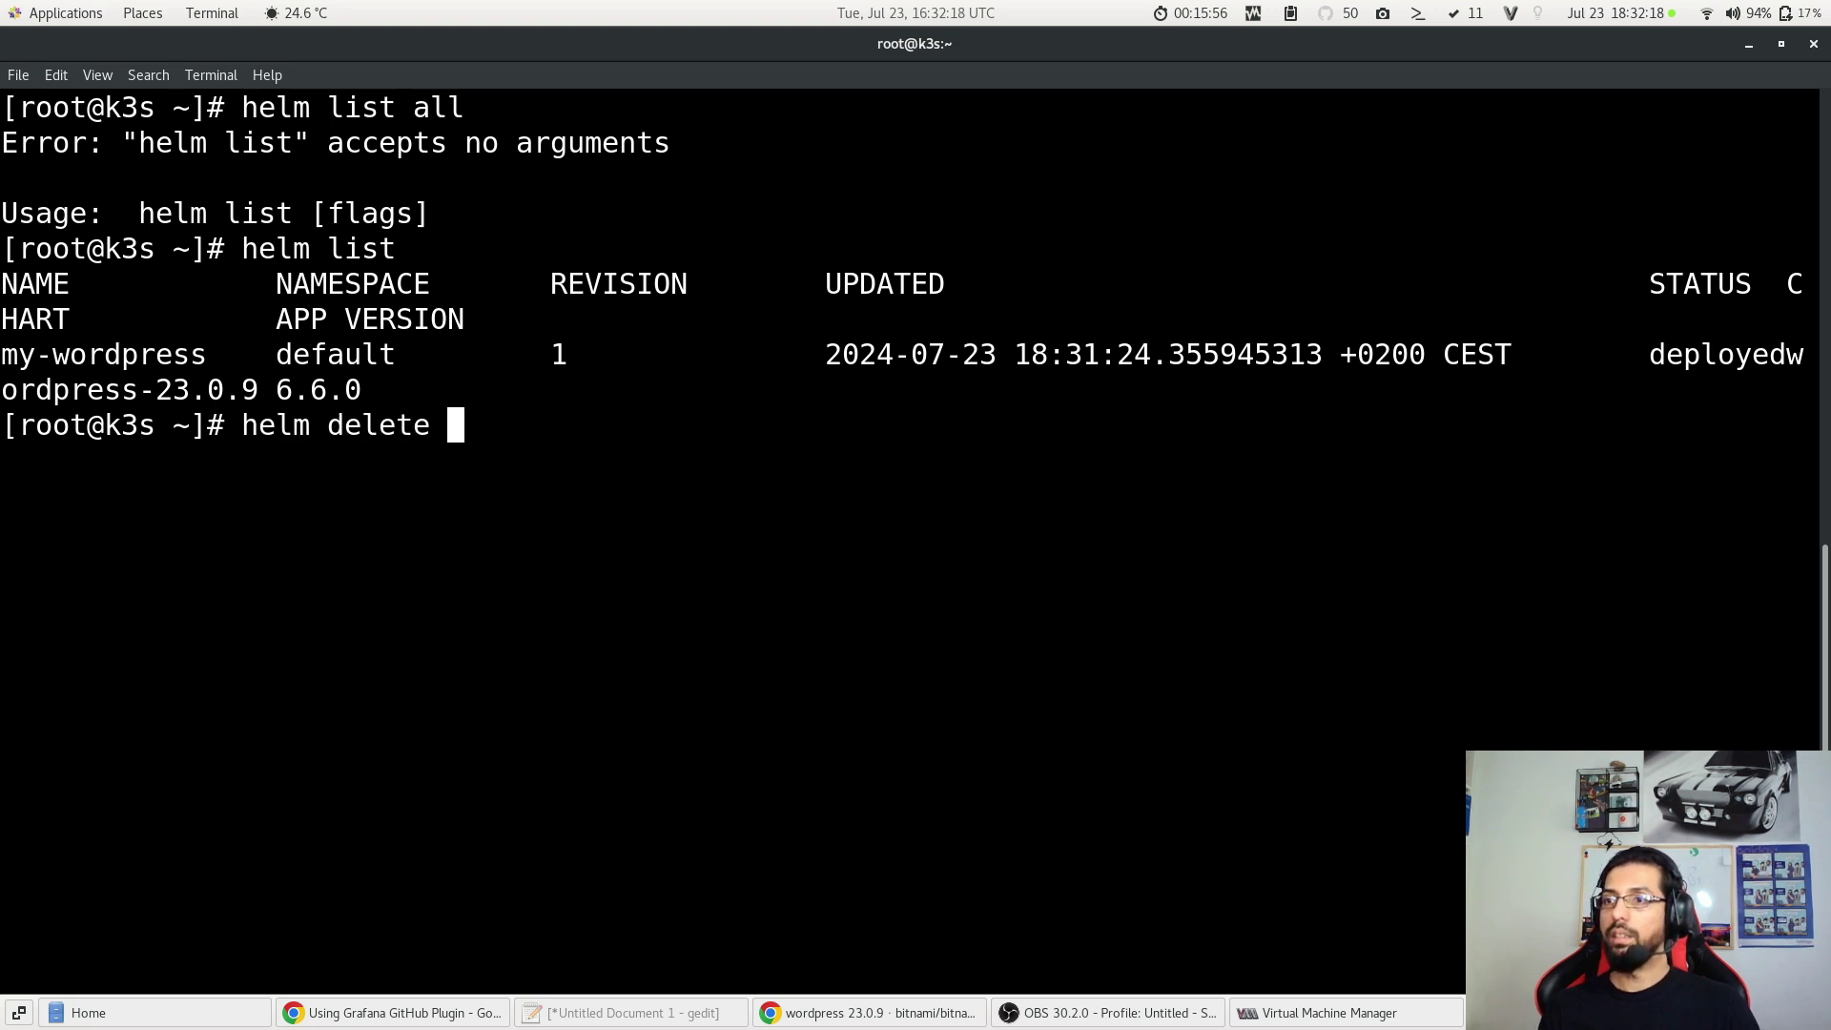
{"action": "type", "text": "my-wordpress"}
Step: Uninstall my-wordpress with helm delete and verify helm list is empty
{"action": "key", "text": "Return"}
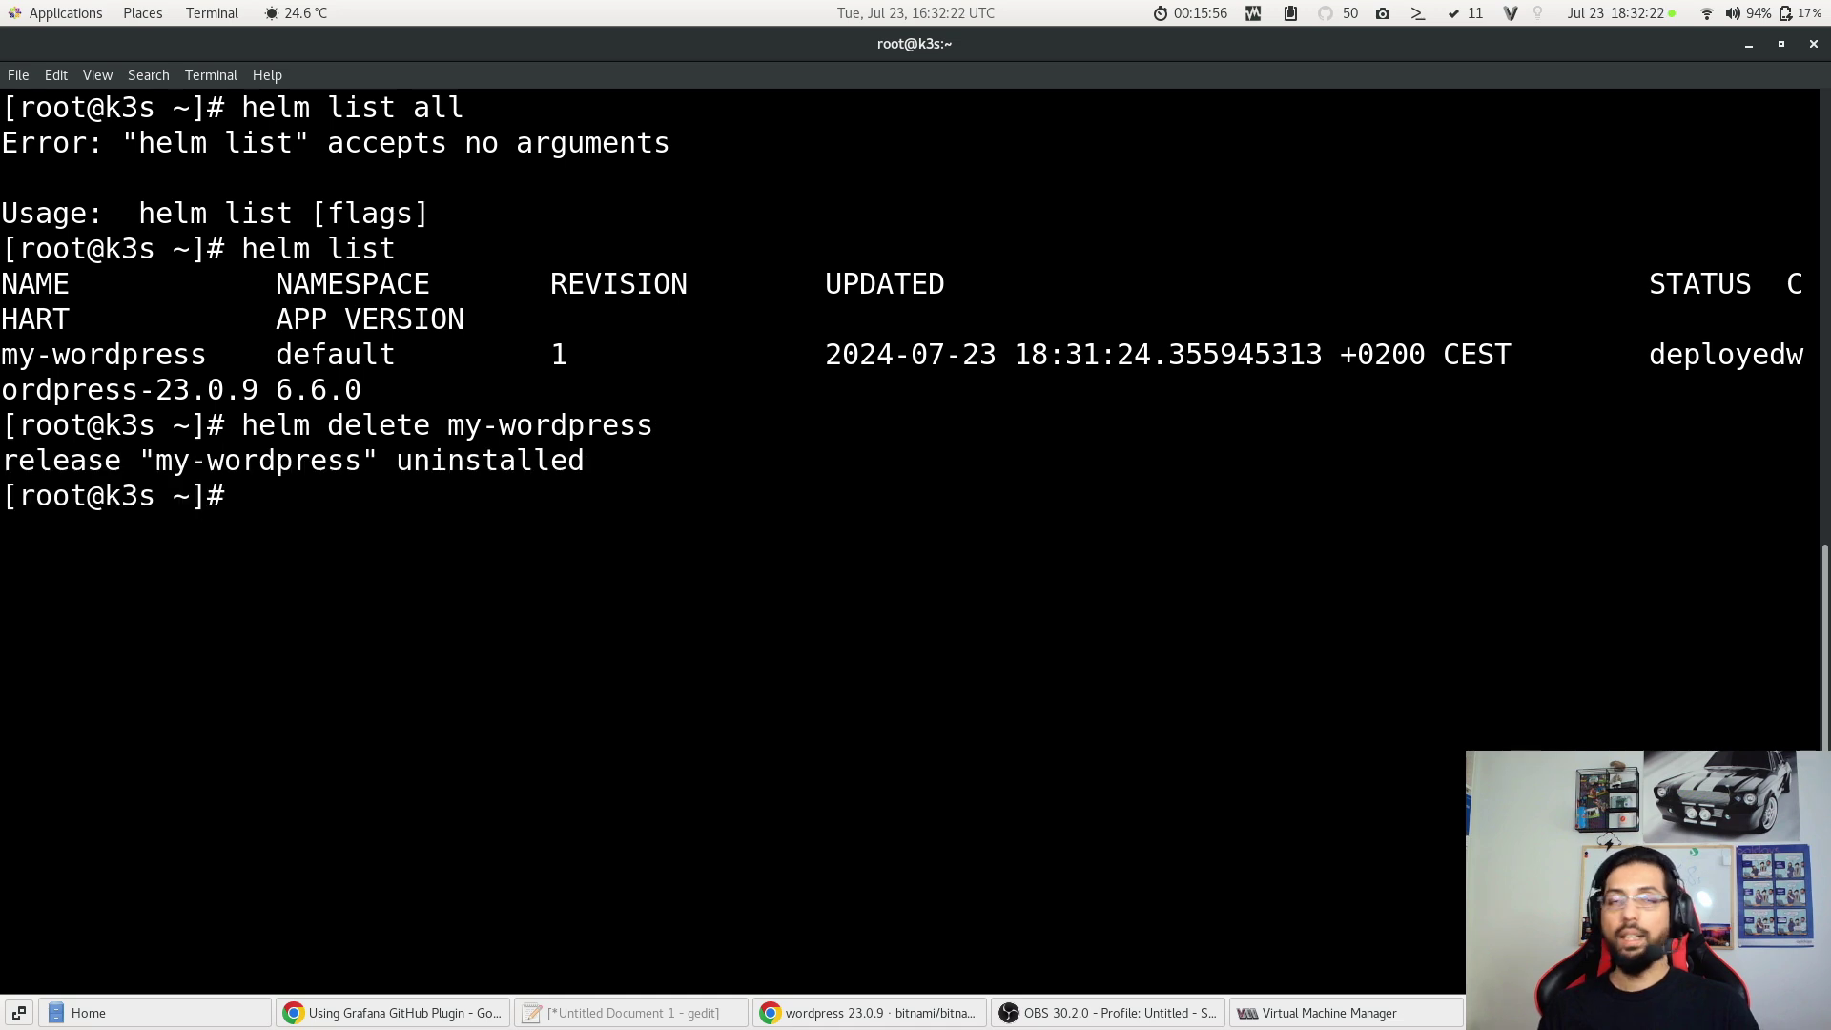
{"action": "type", "text": "helm list"}
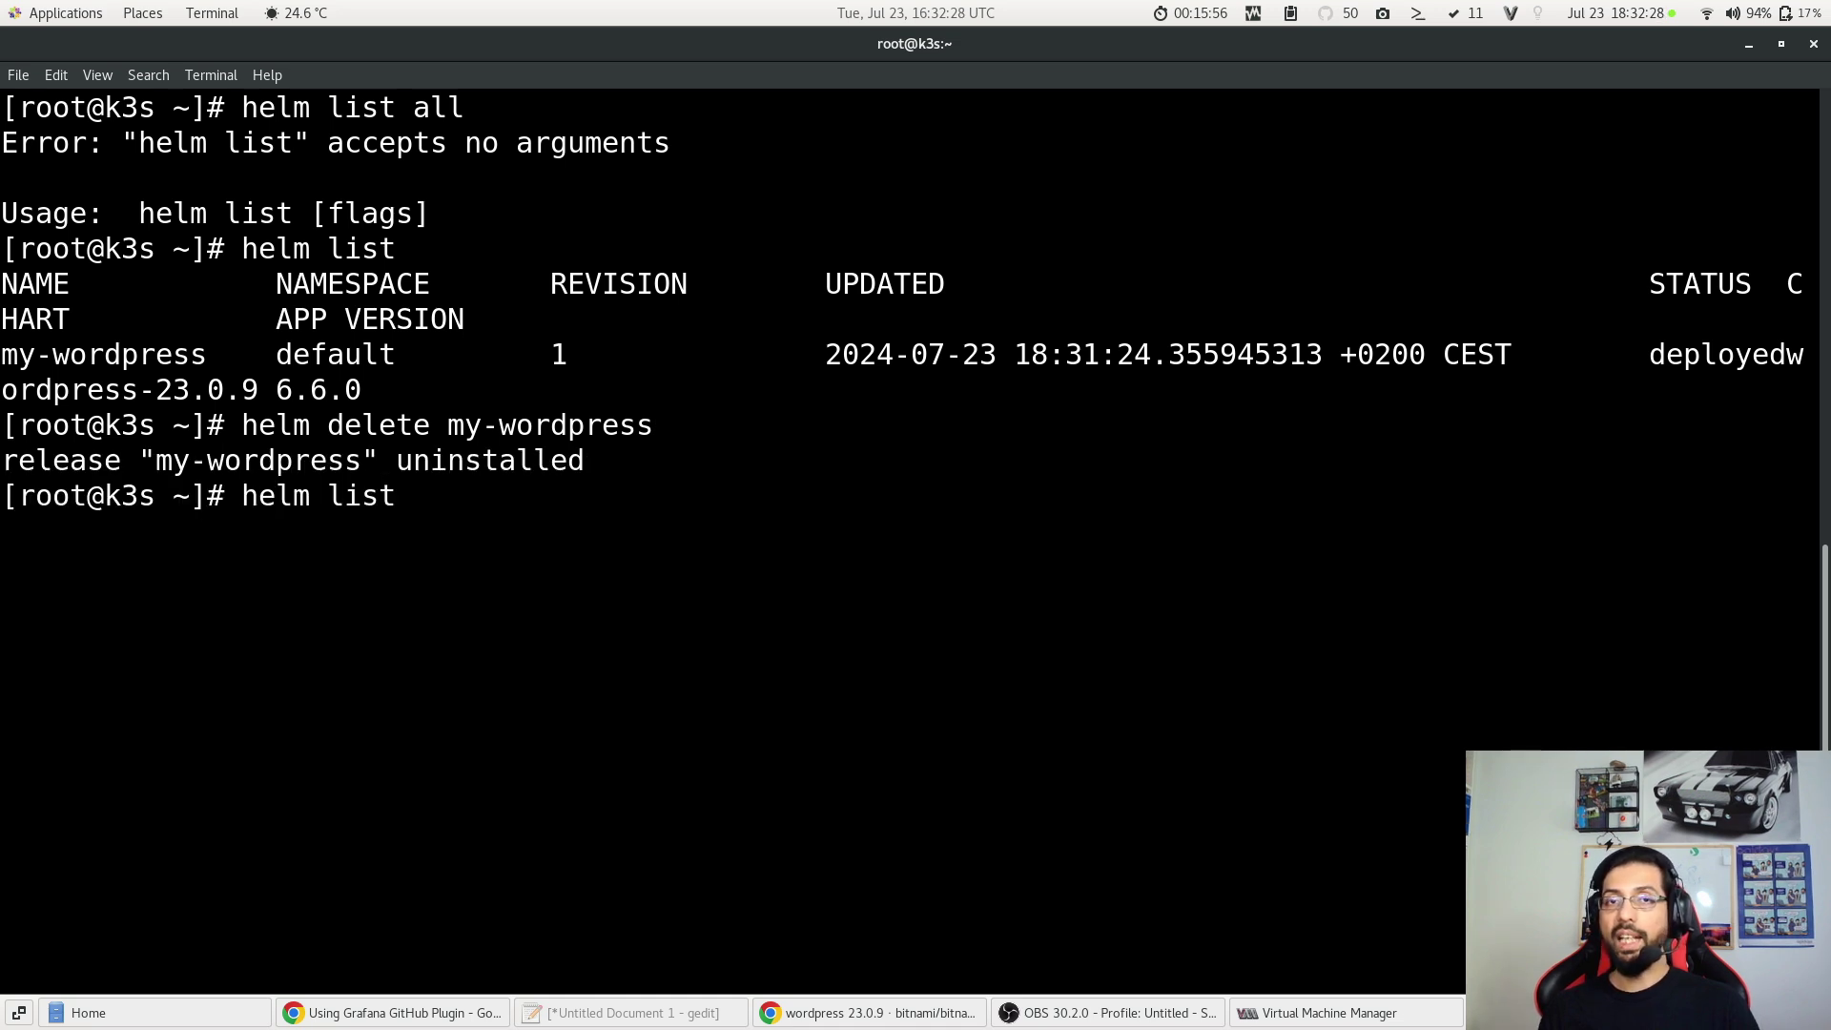
{"action": "key", "text": "Return"}
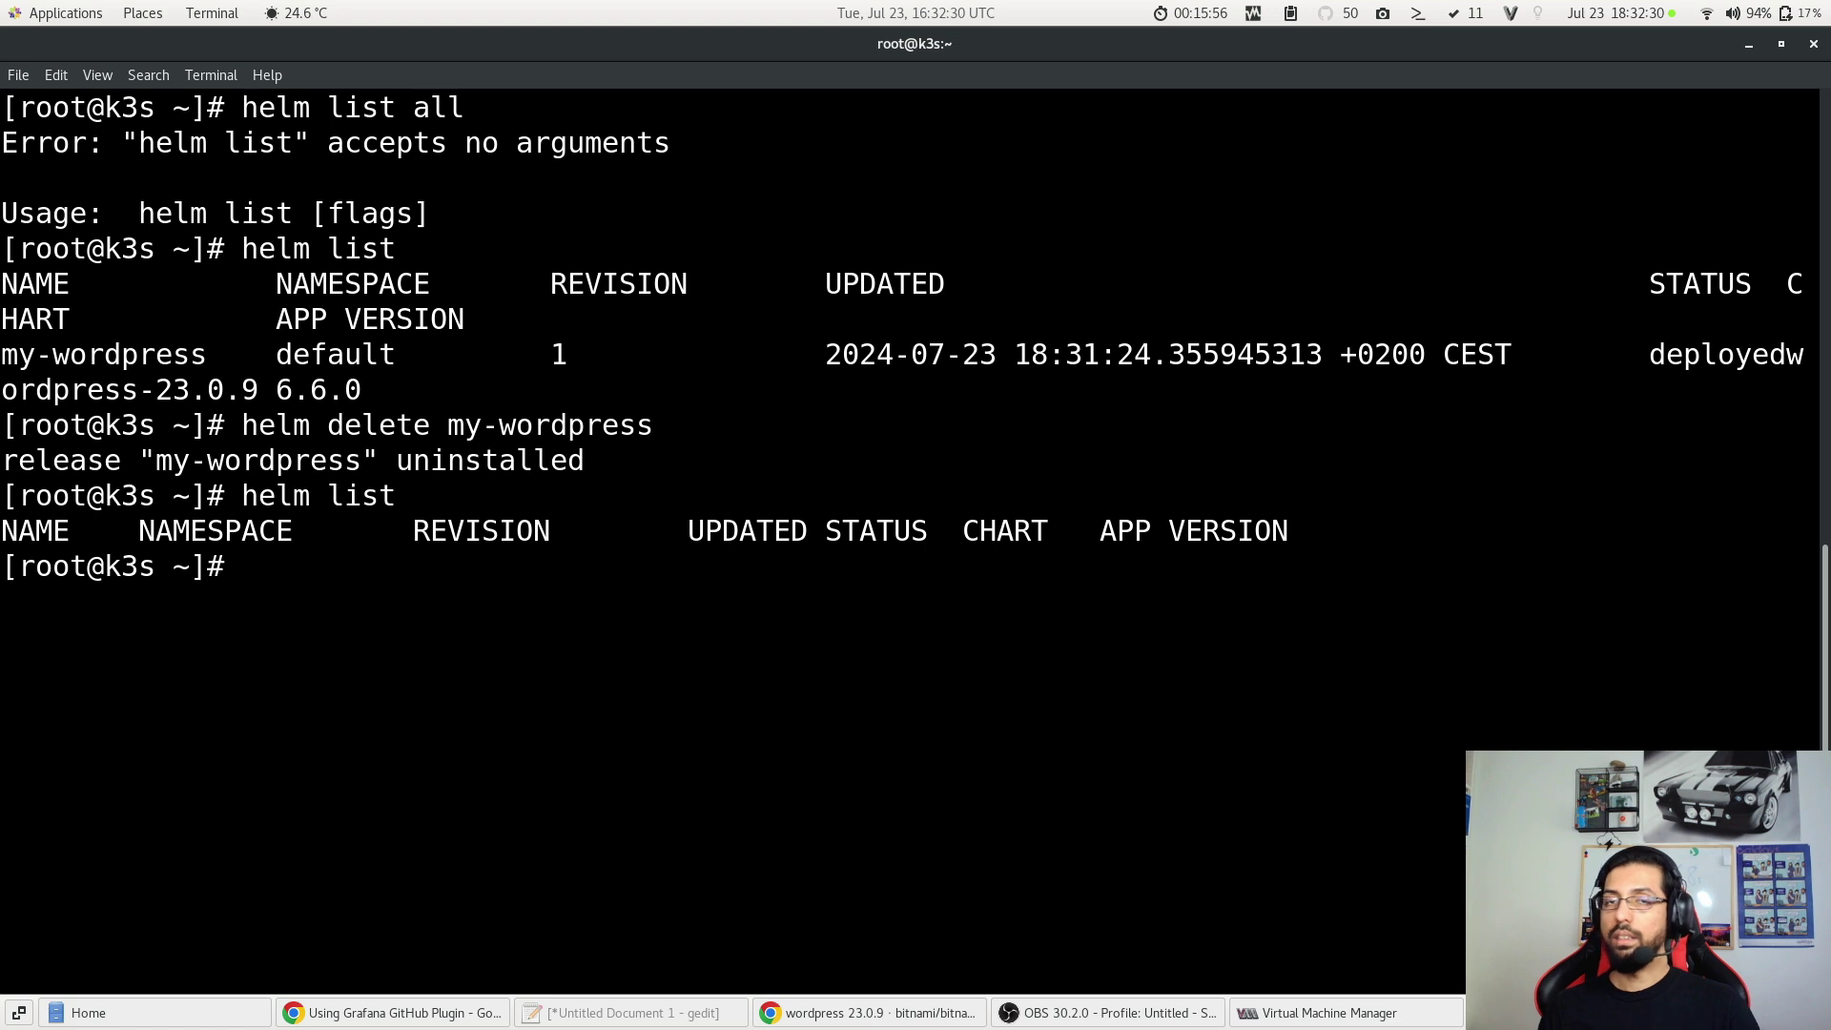